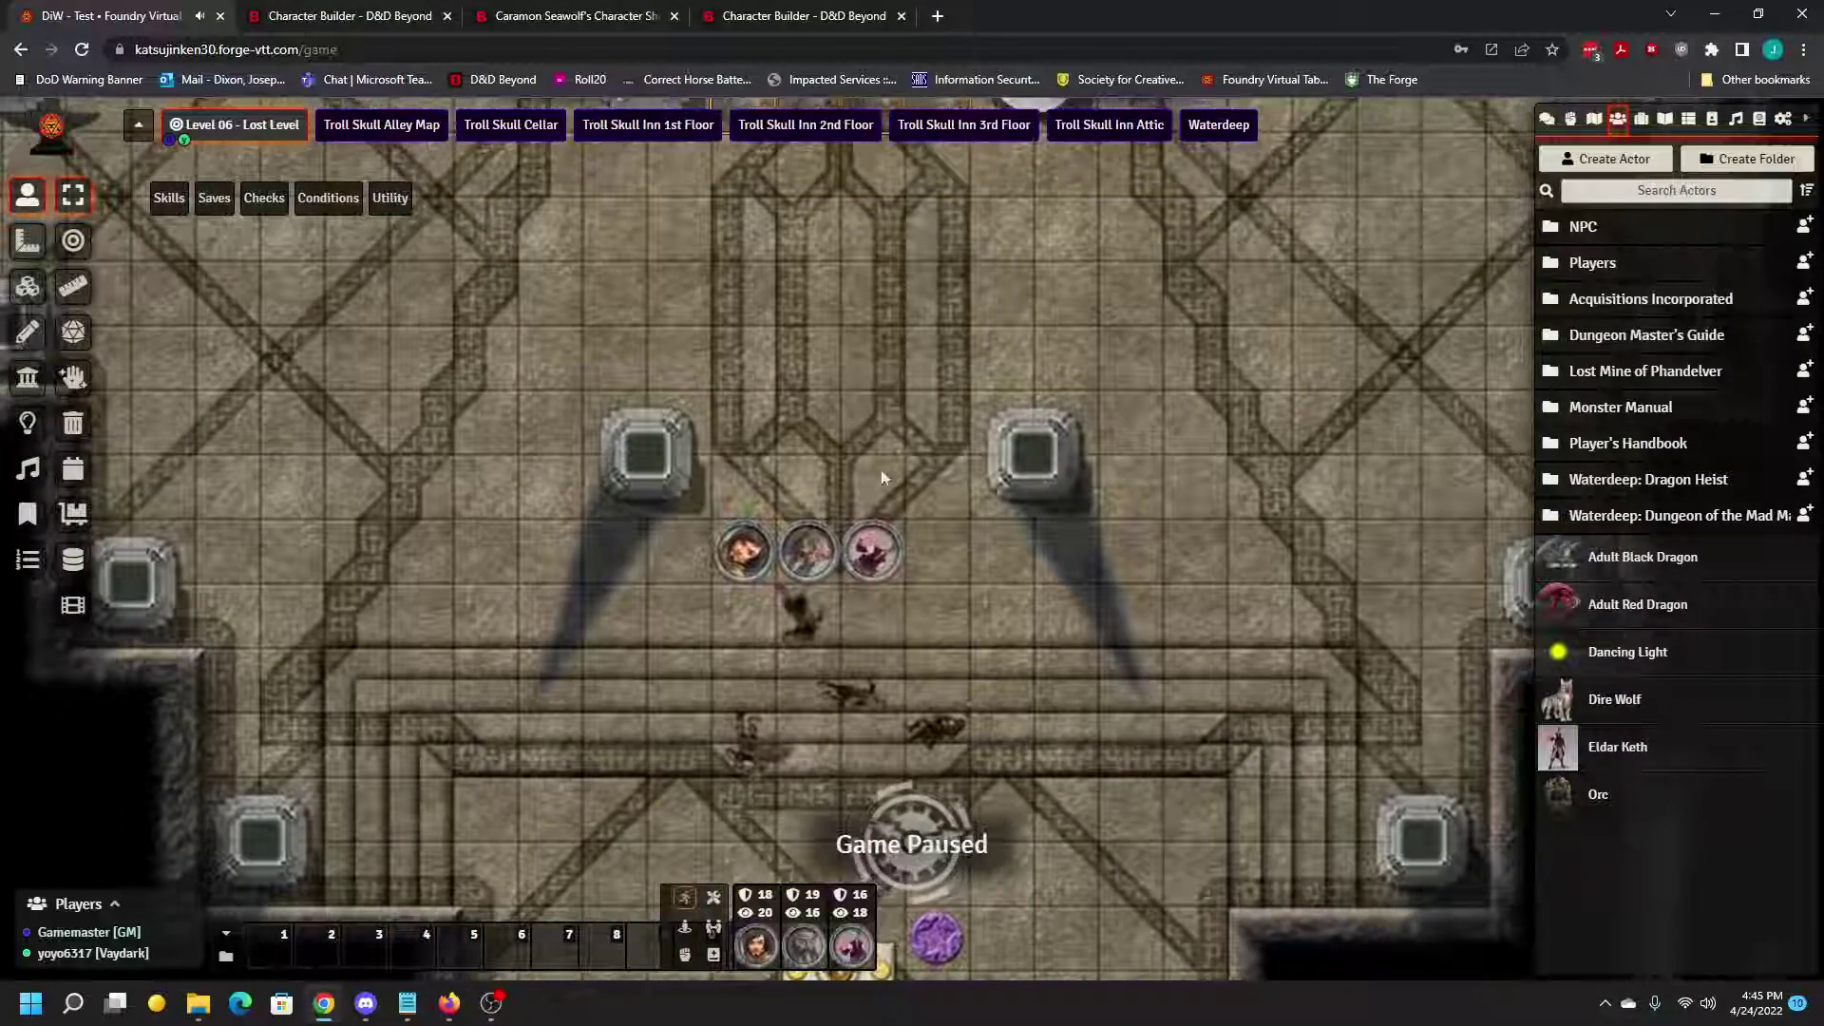
Step: Open the in-game calendar and close it again
scroll(776, 630, "up", 1)
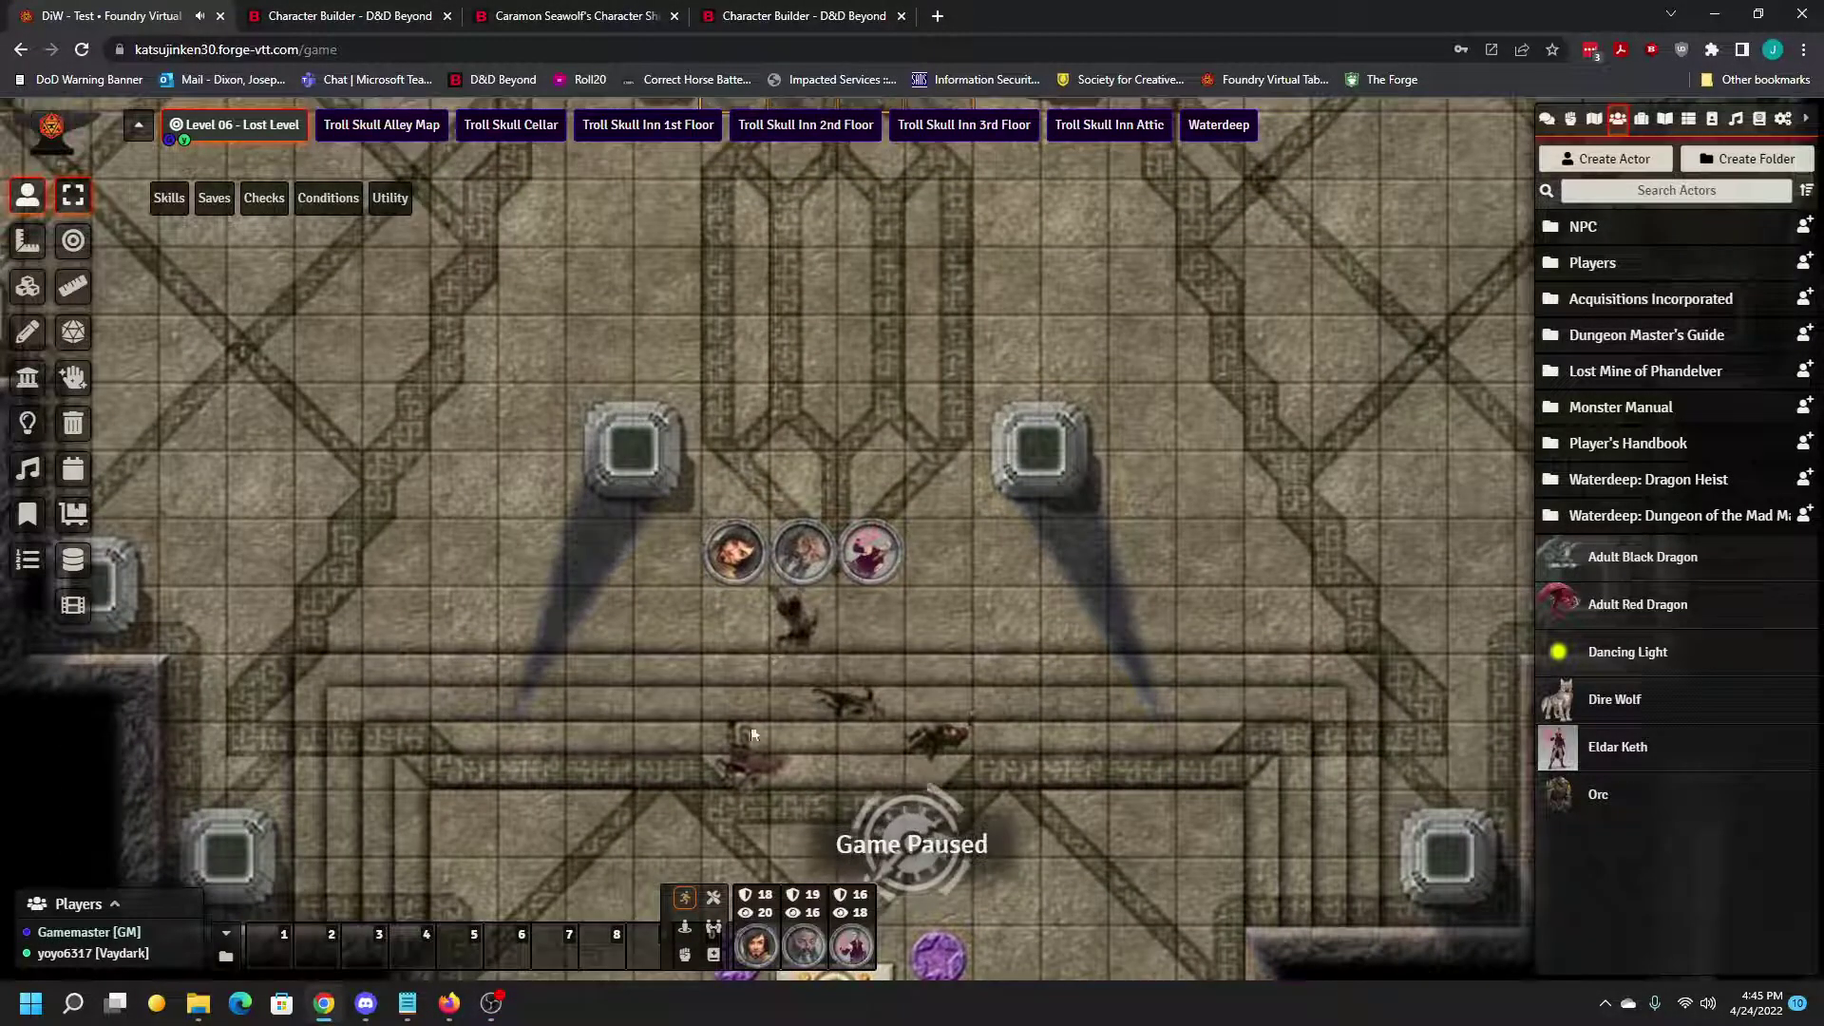
left_click(73, 470)
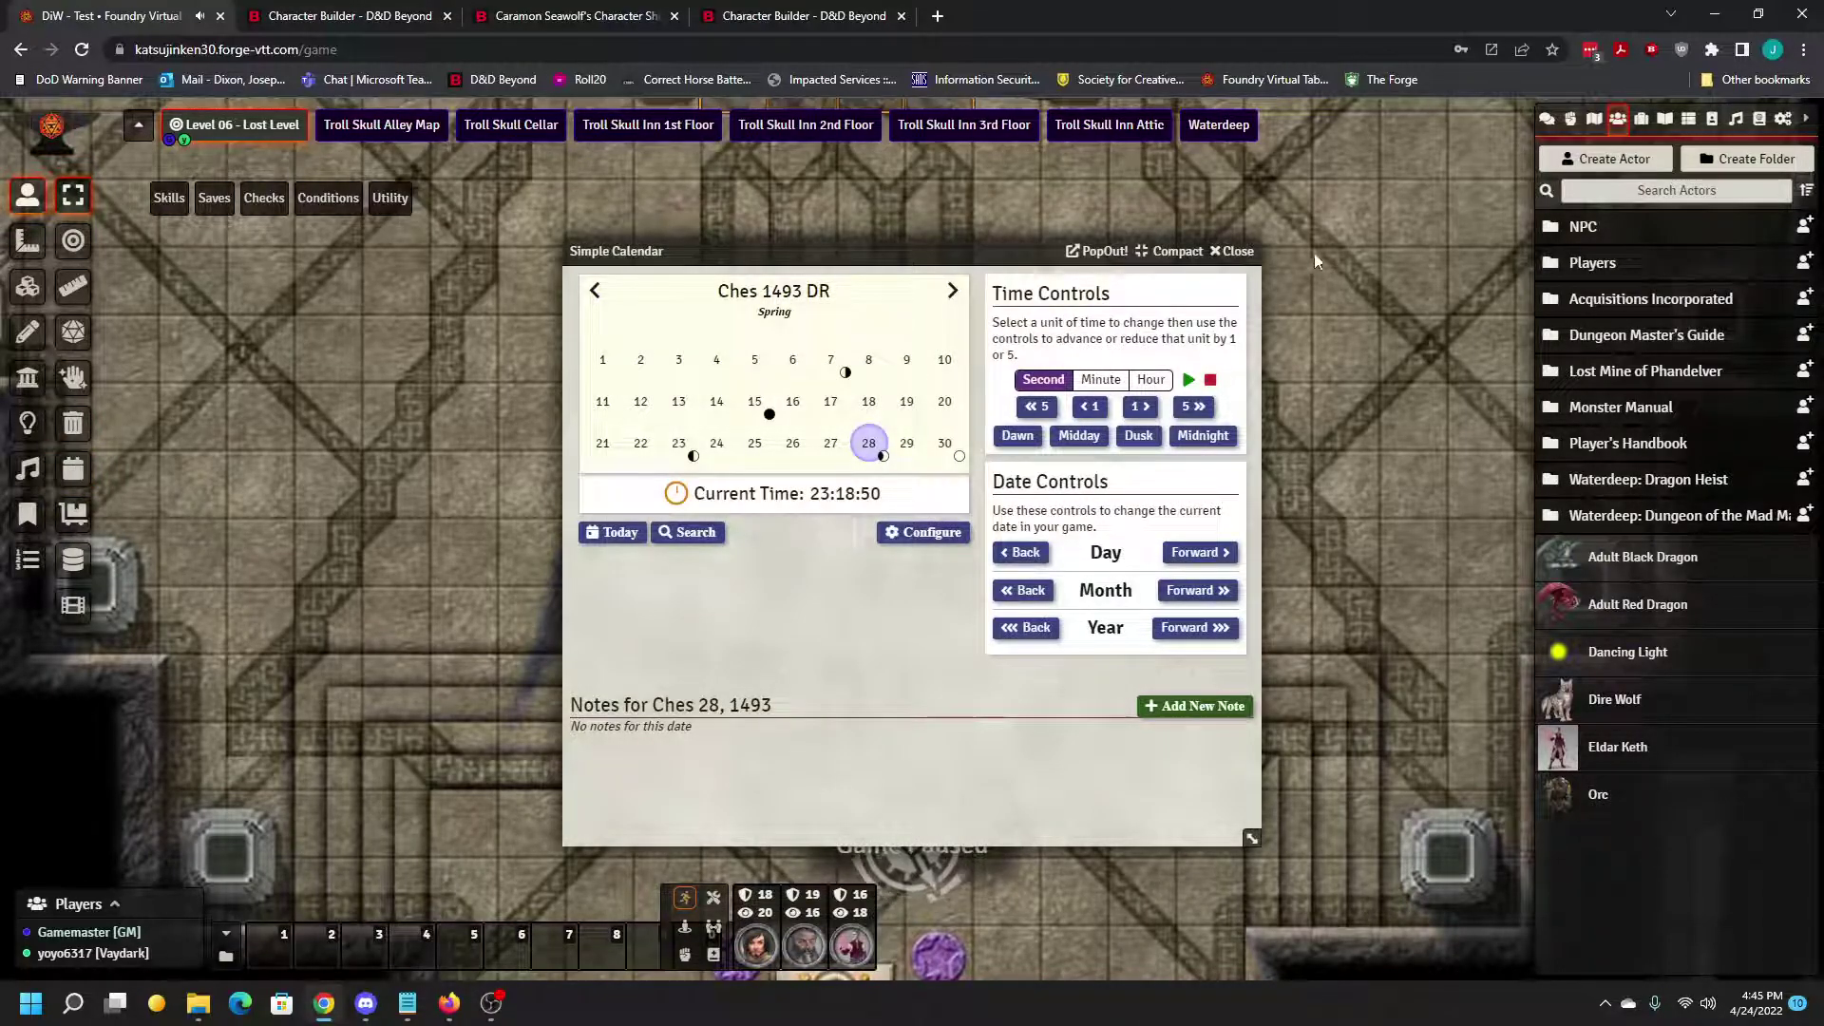
left_click(1235, 251)
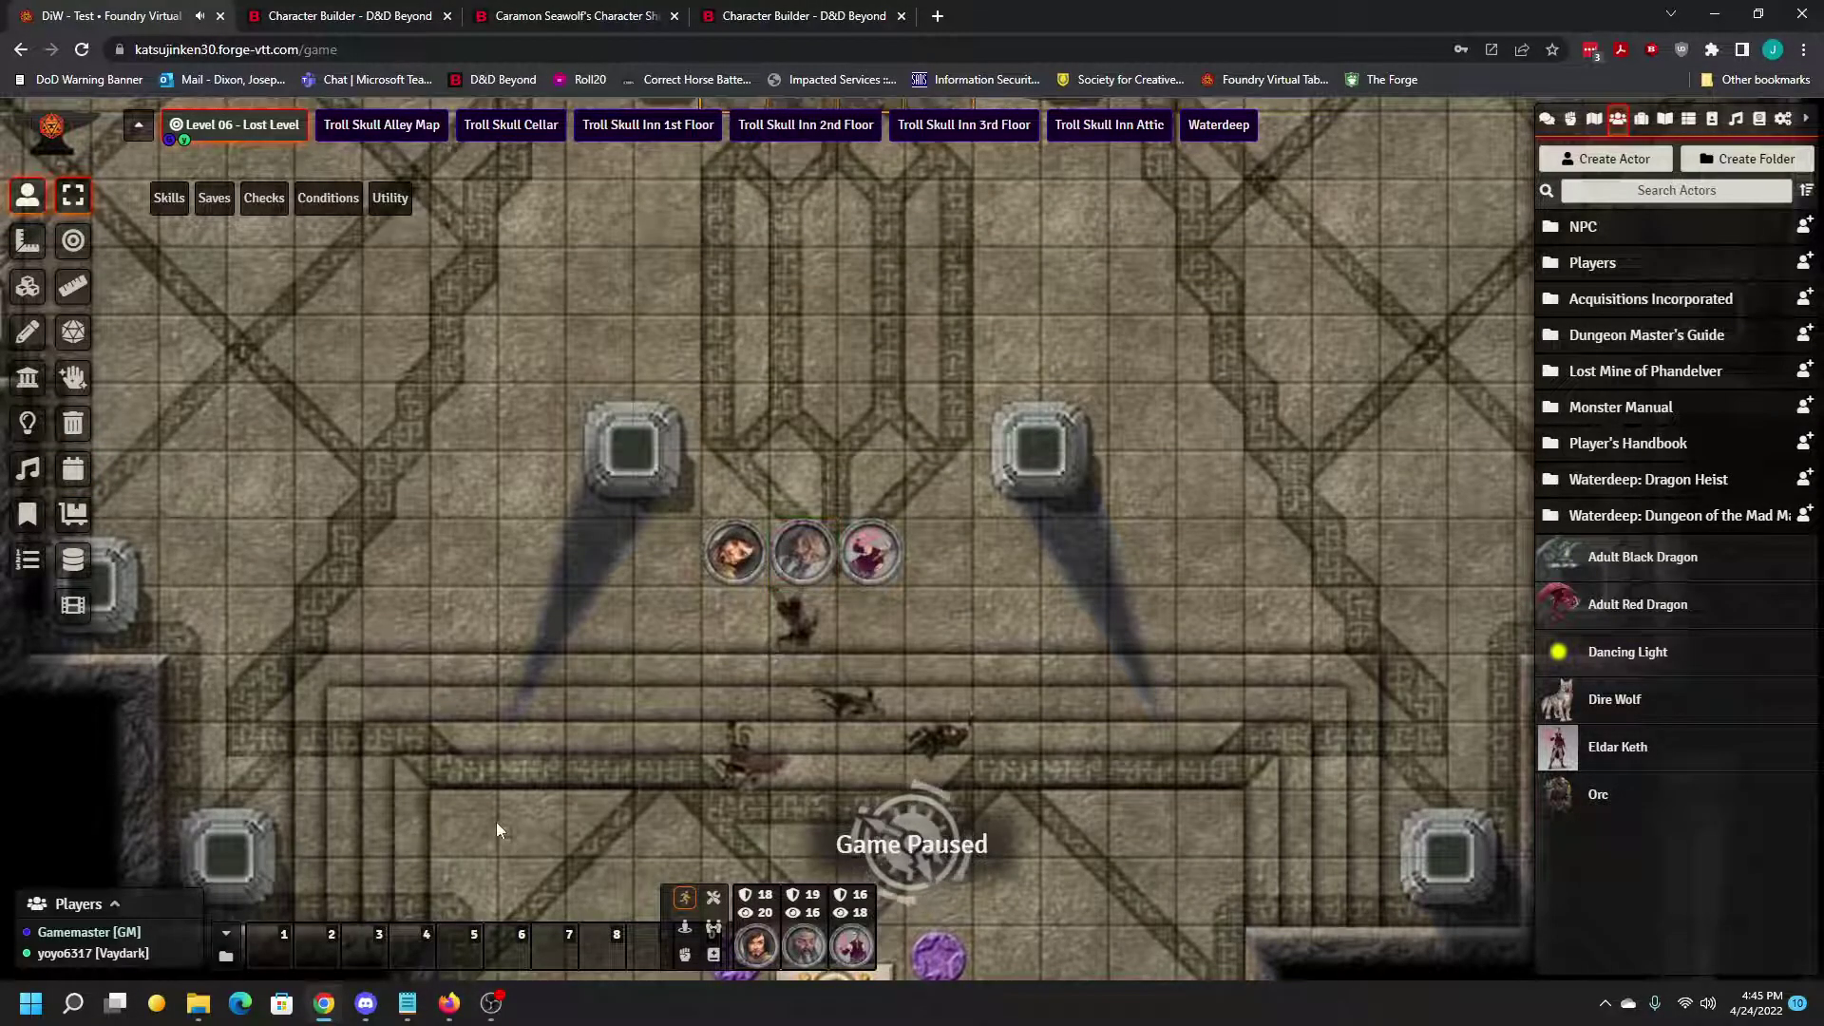
Step: In the player's Foundry window, open Balthazar Blackcloak's sheet from the Actors Players folder
left_click(463, 952)
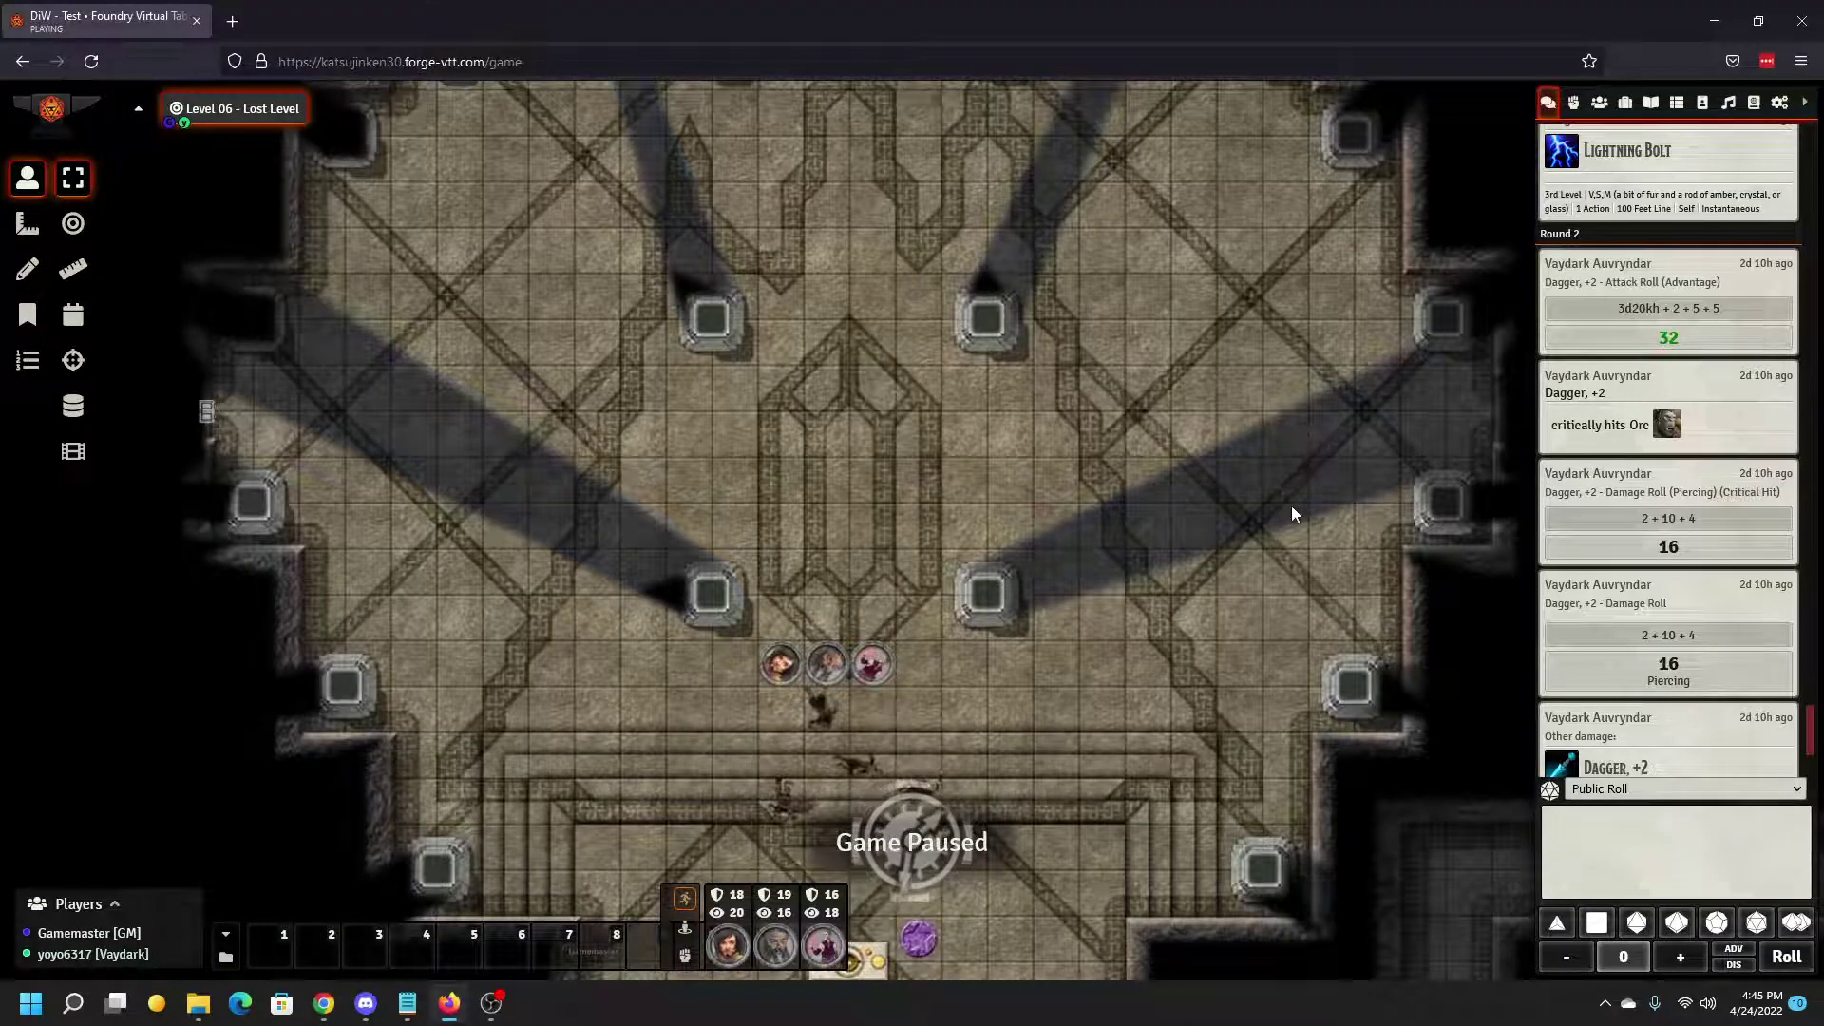
scroll(852, 716, "up", 2)
scroll(936, 722, "up", 3)
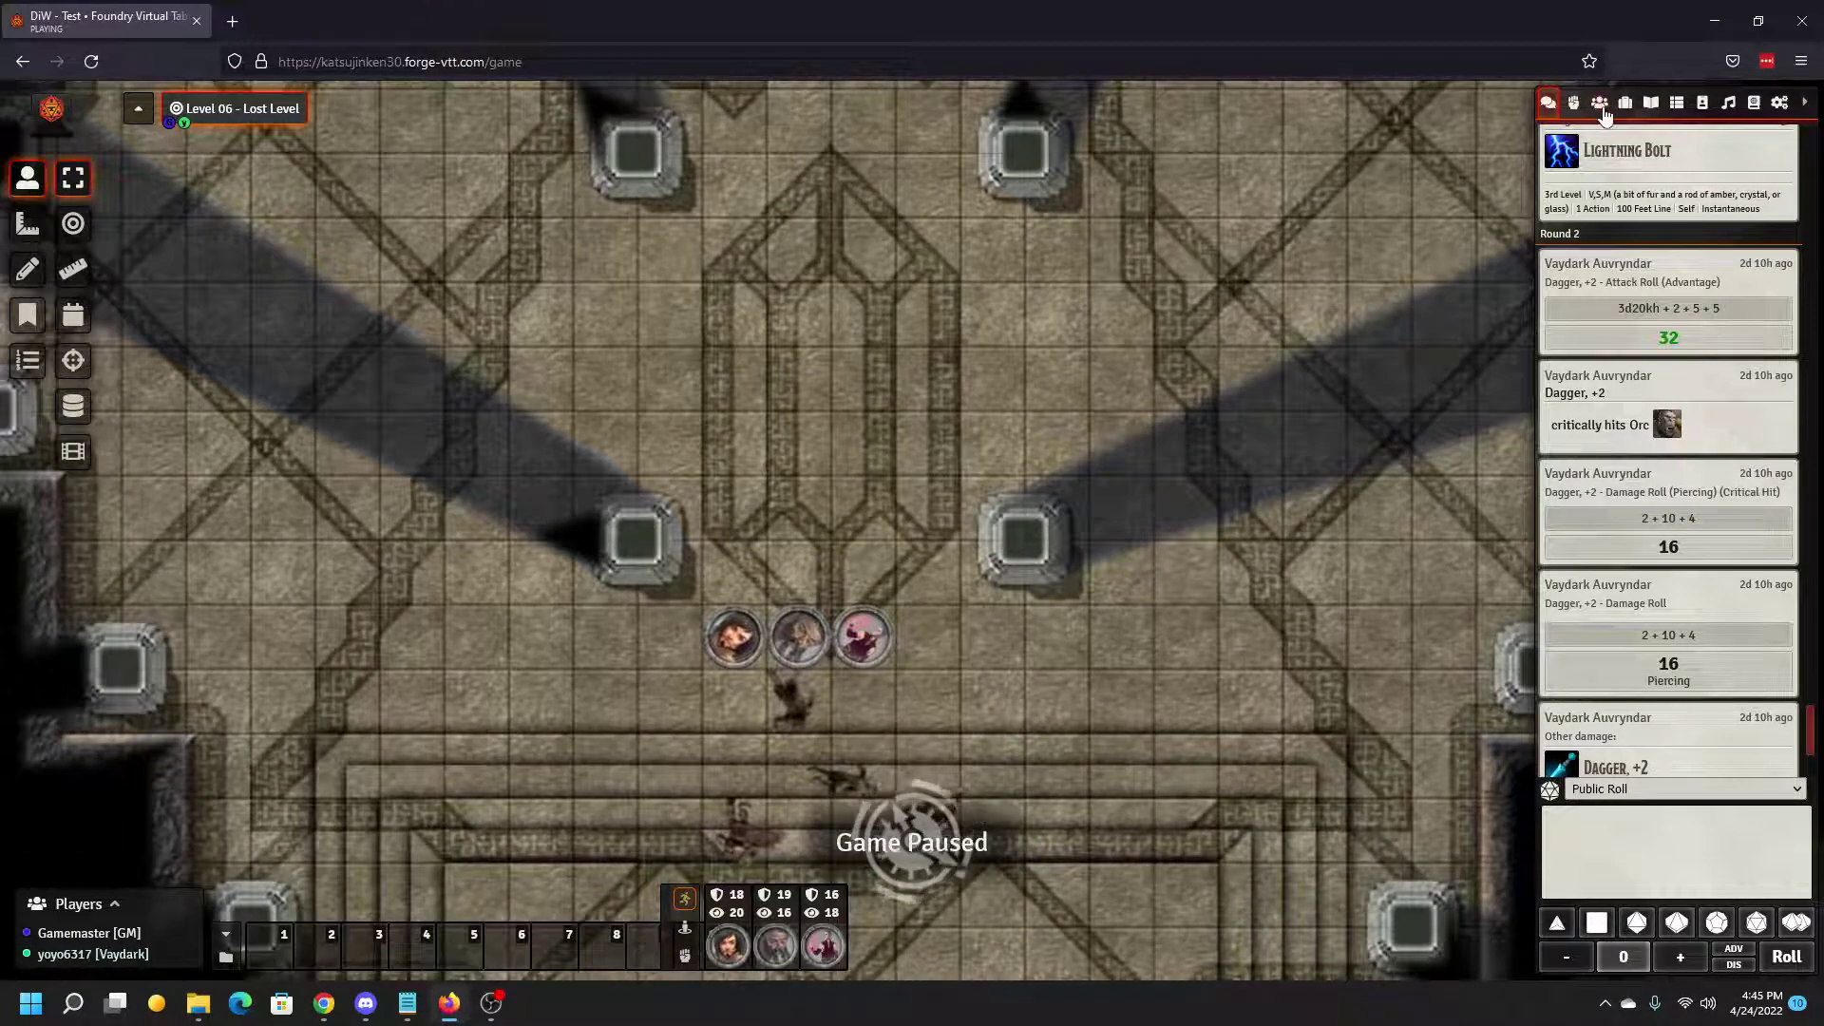
left_click(1599, 102)
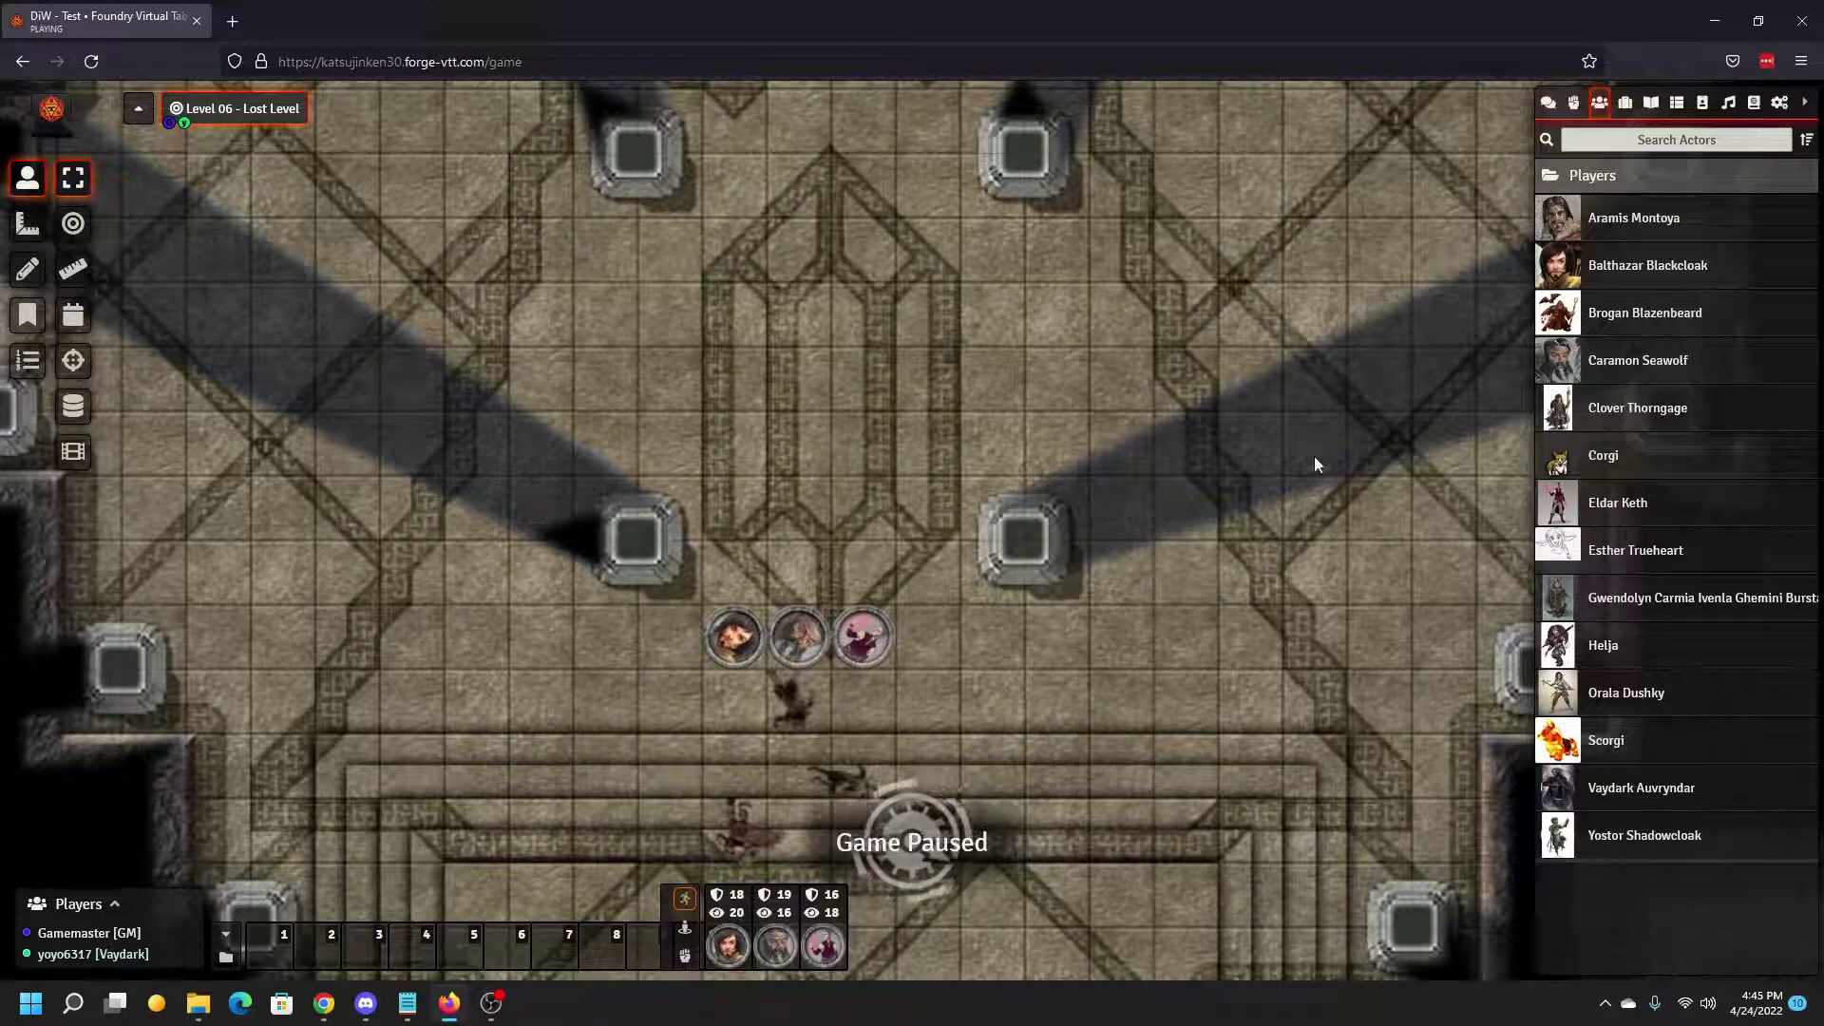
left_click(1549, 181)
left_click(1555, 180)
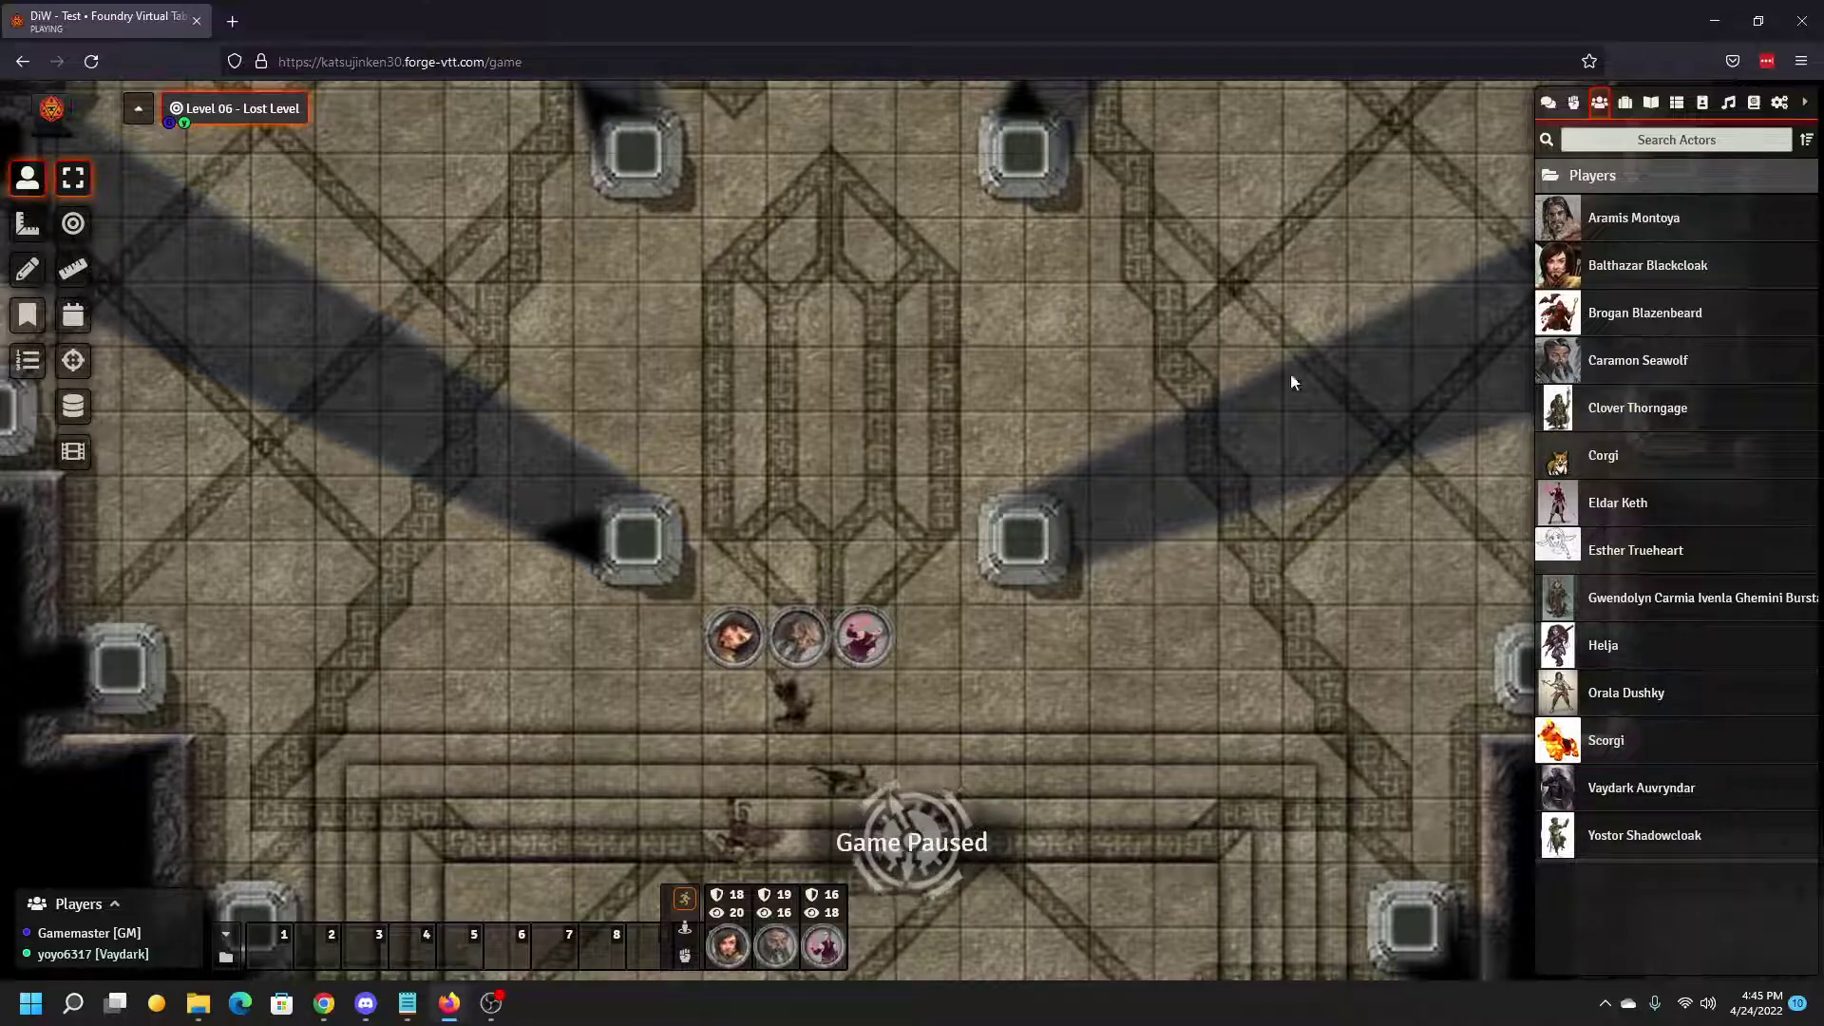
left_click(1630, 269)
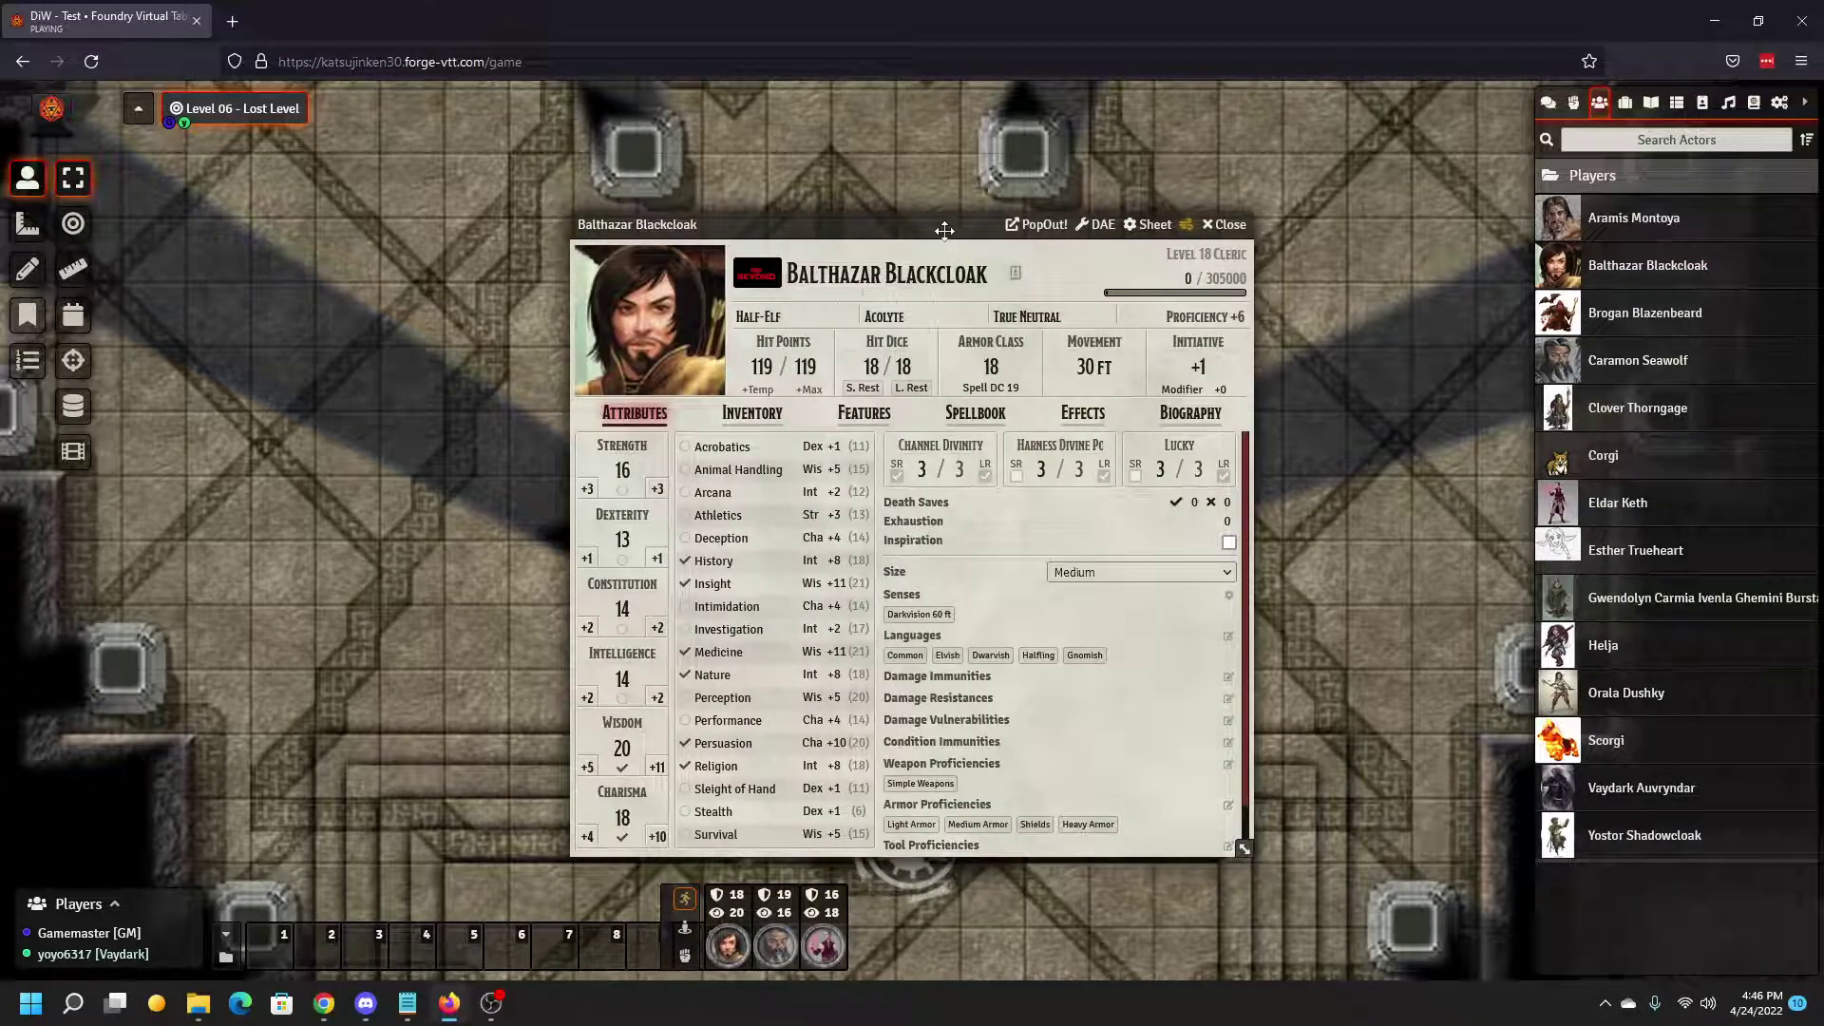
Step: Start a D&D Beyond re-import of Balthazar Blackcloak, then dismiss the import dialog
left_click(754, 251)
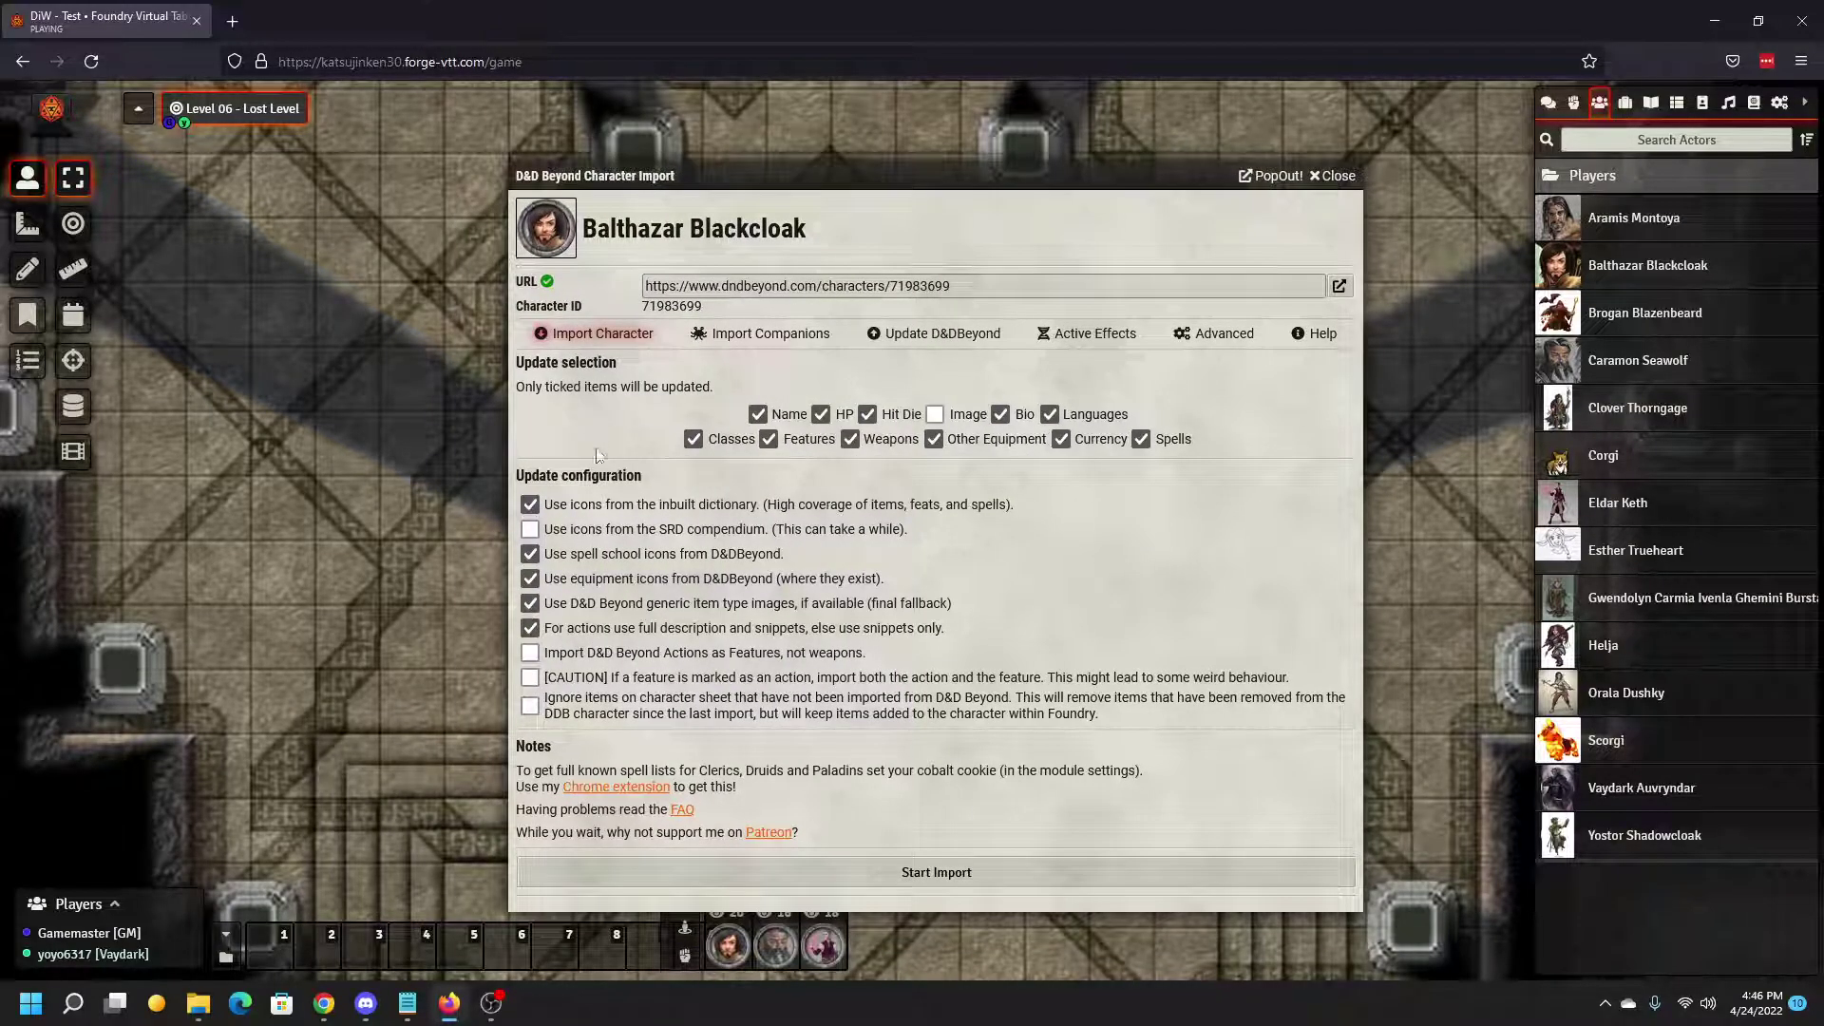
left_click(961, 866)
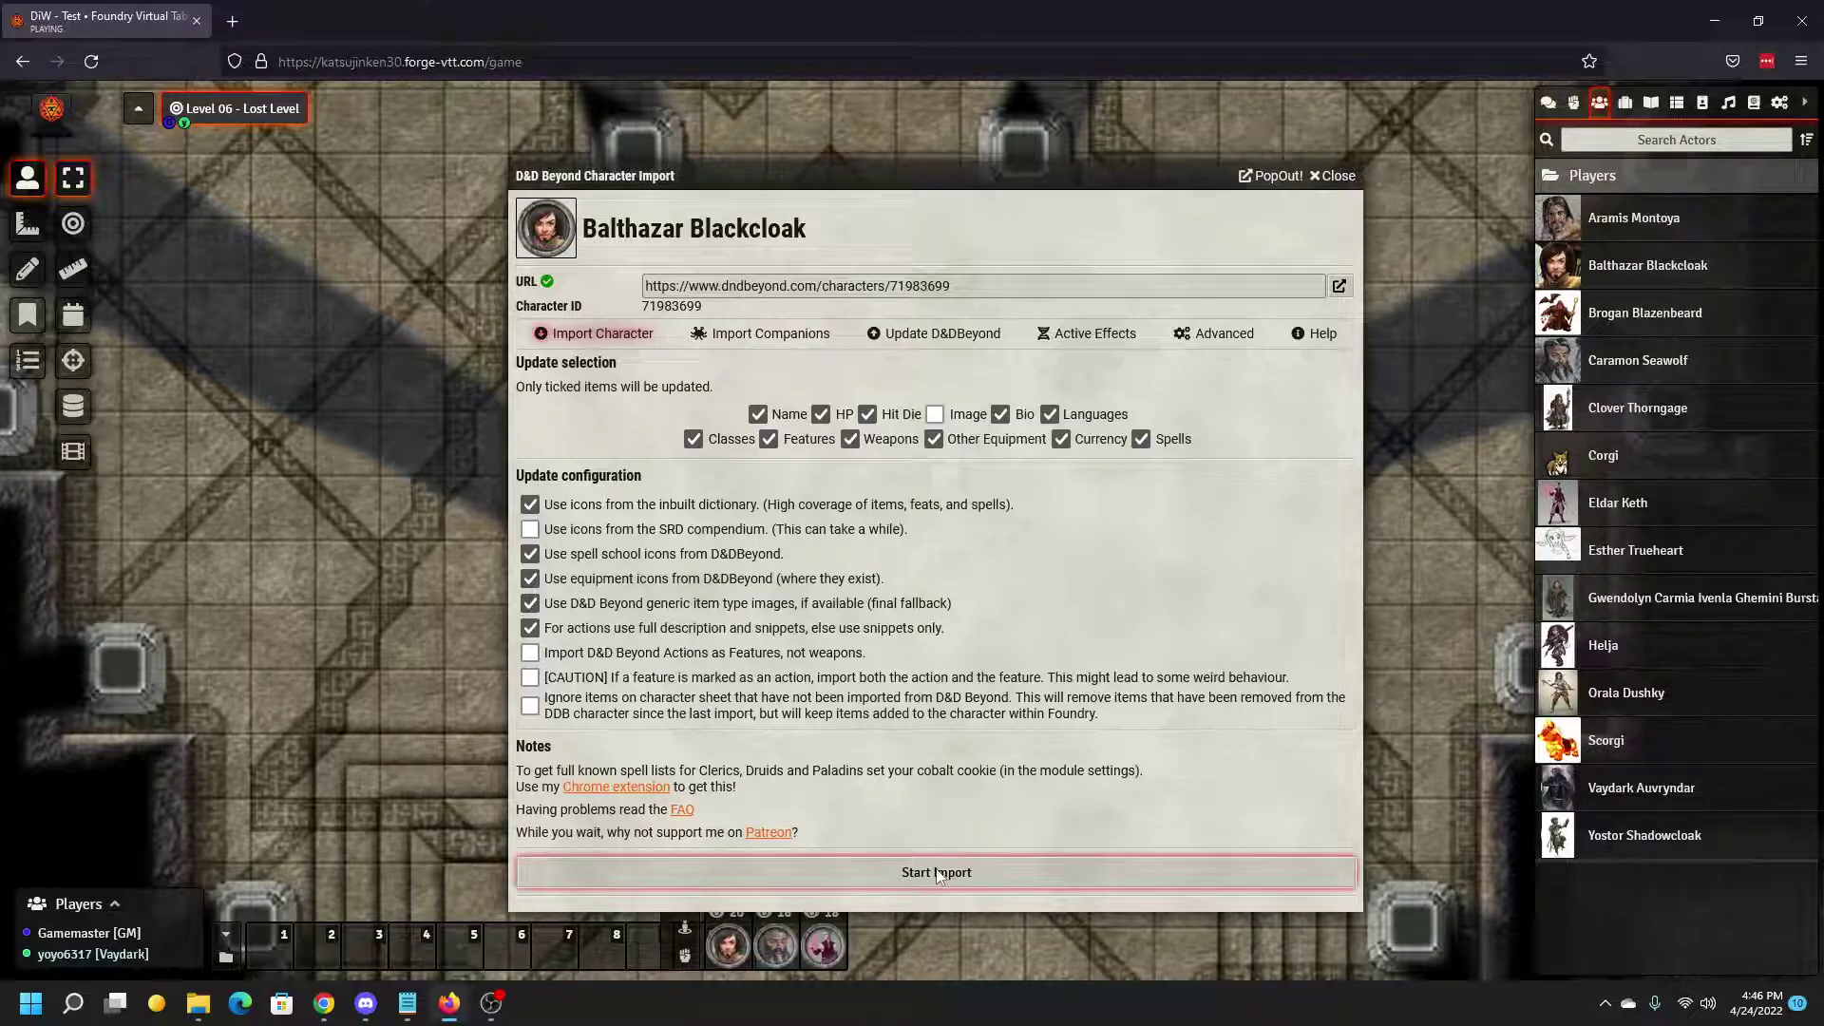
key("space")
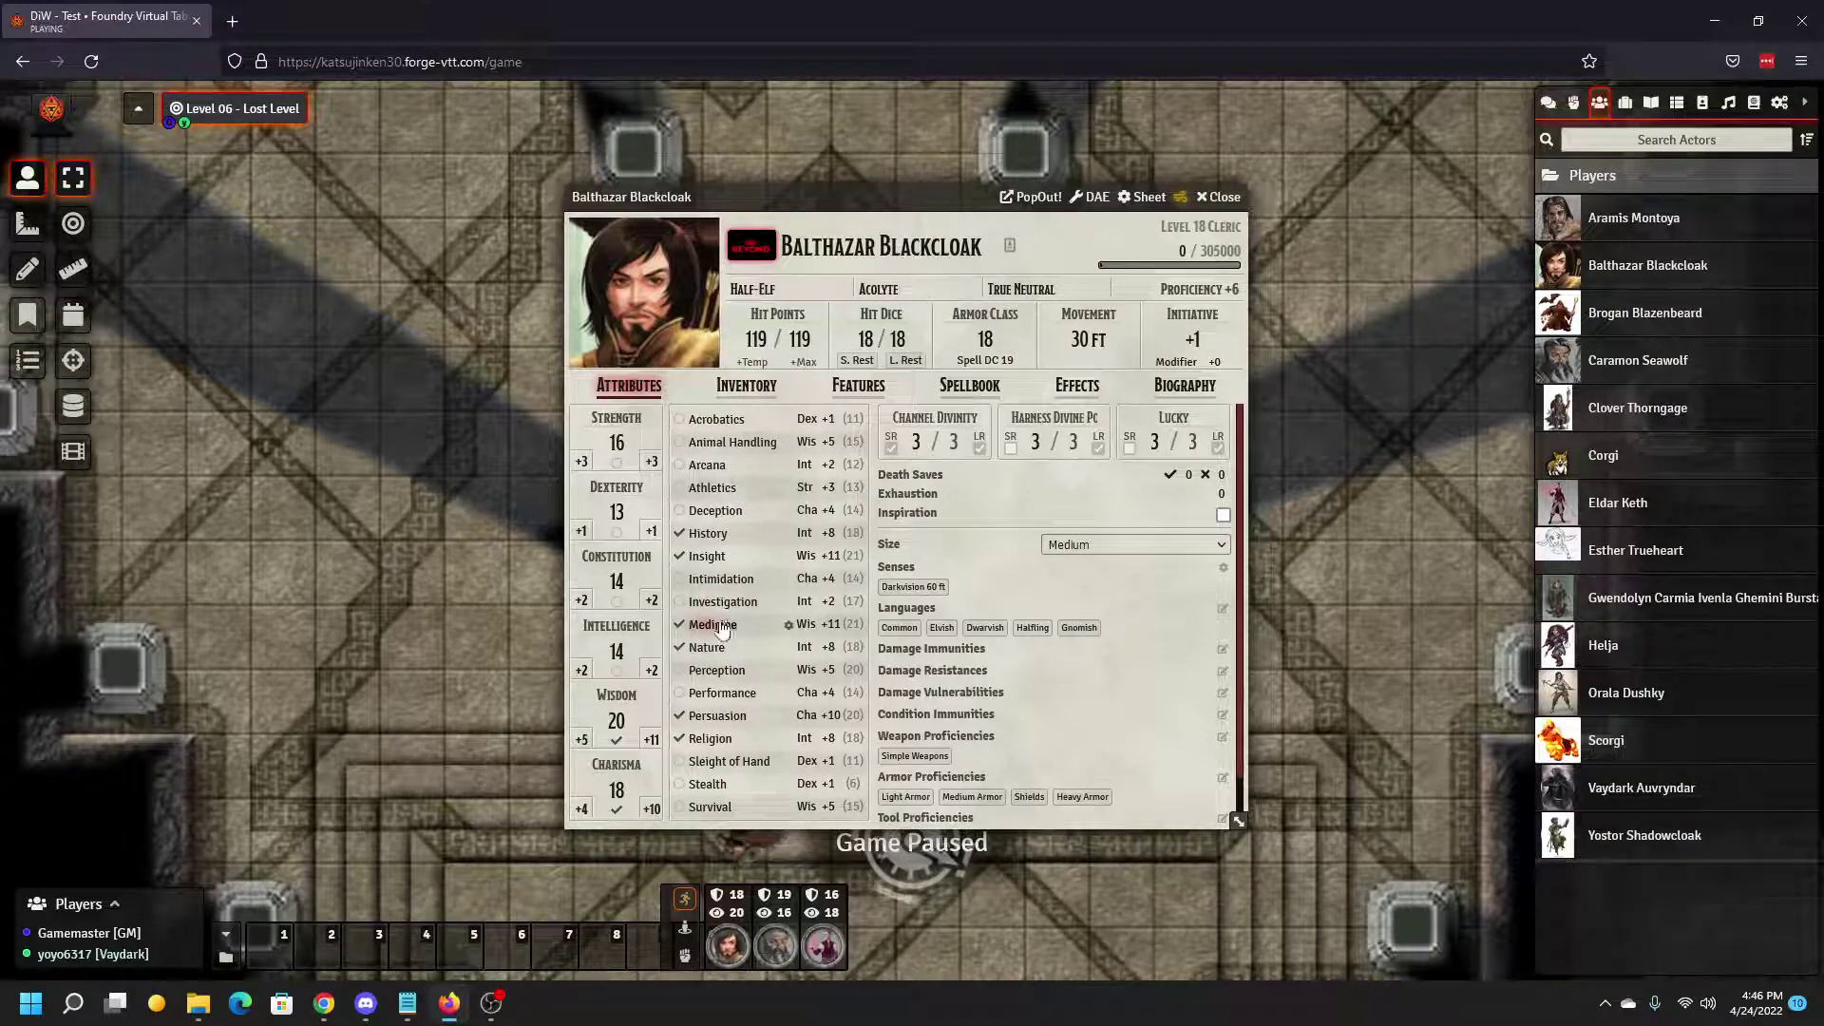
Step: Look through the cleric's Inventory and Features tabs
scroll(1097, 616, "down", 2)
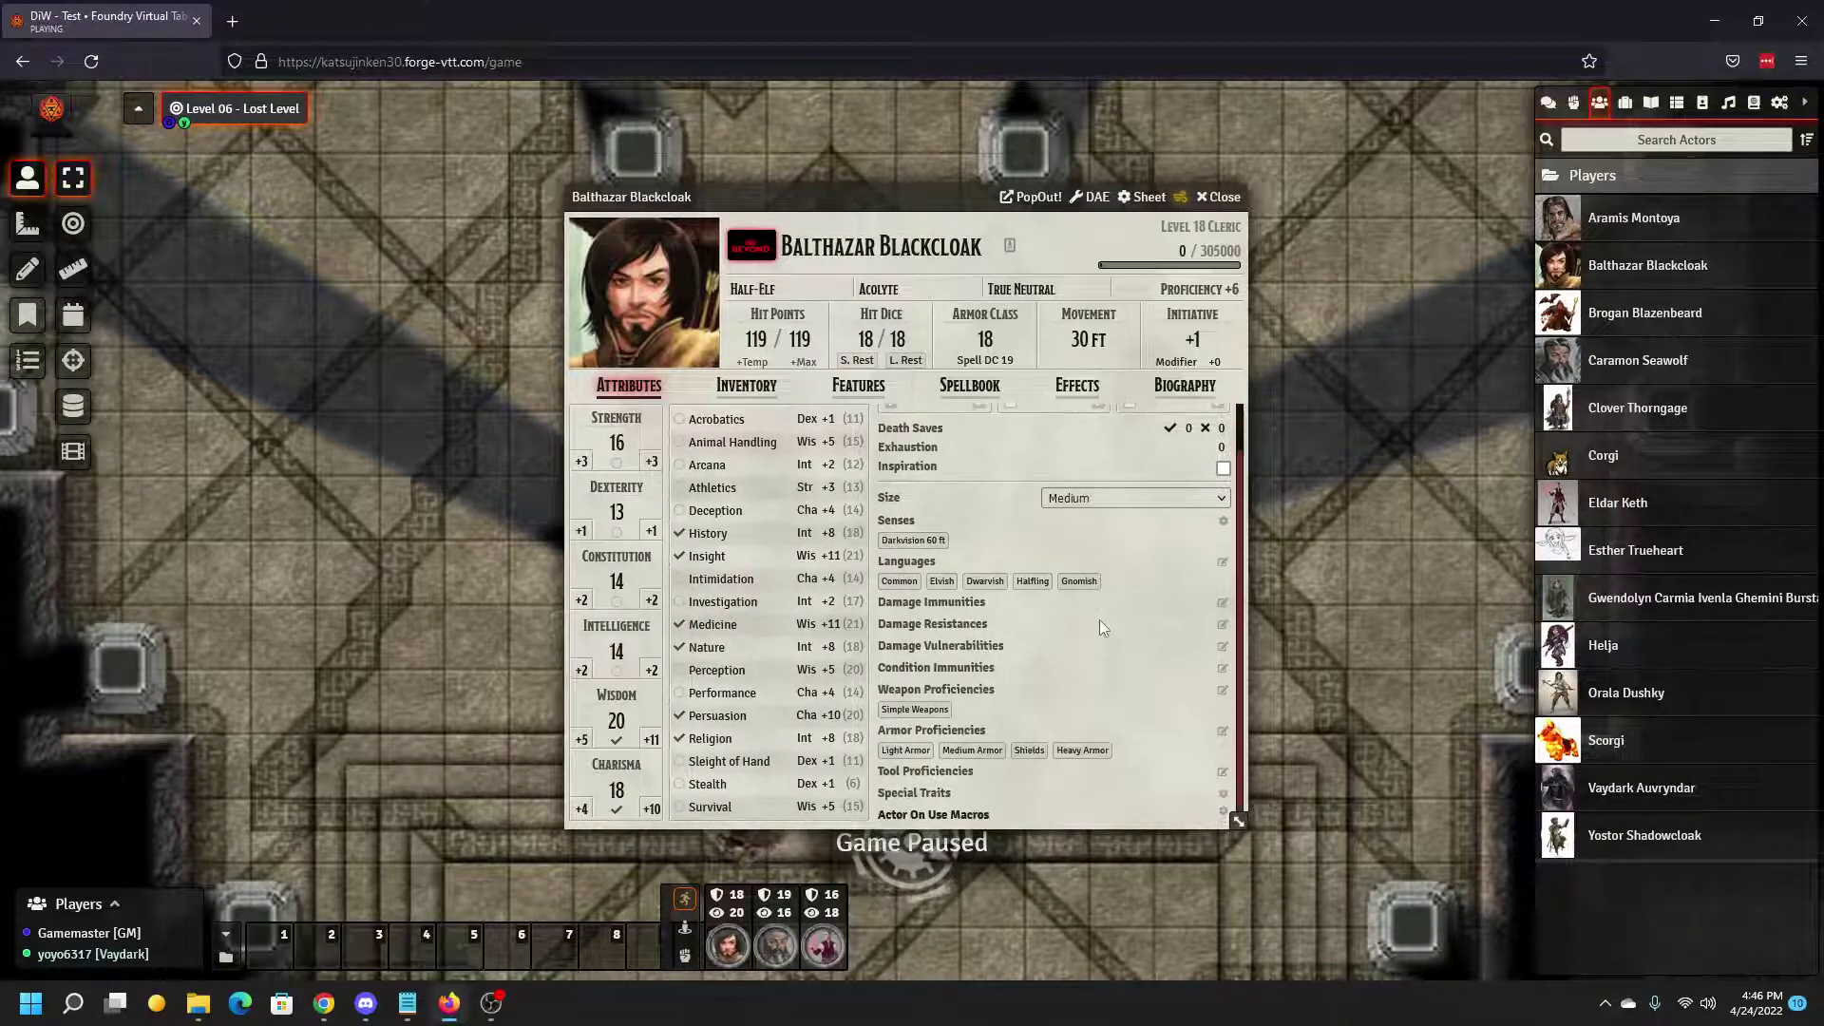
scroll(1099, 620, "up", 2)
left_click(768, 404)
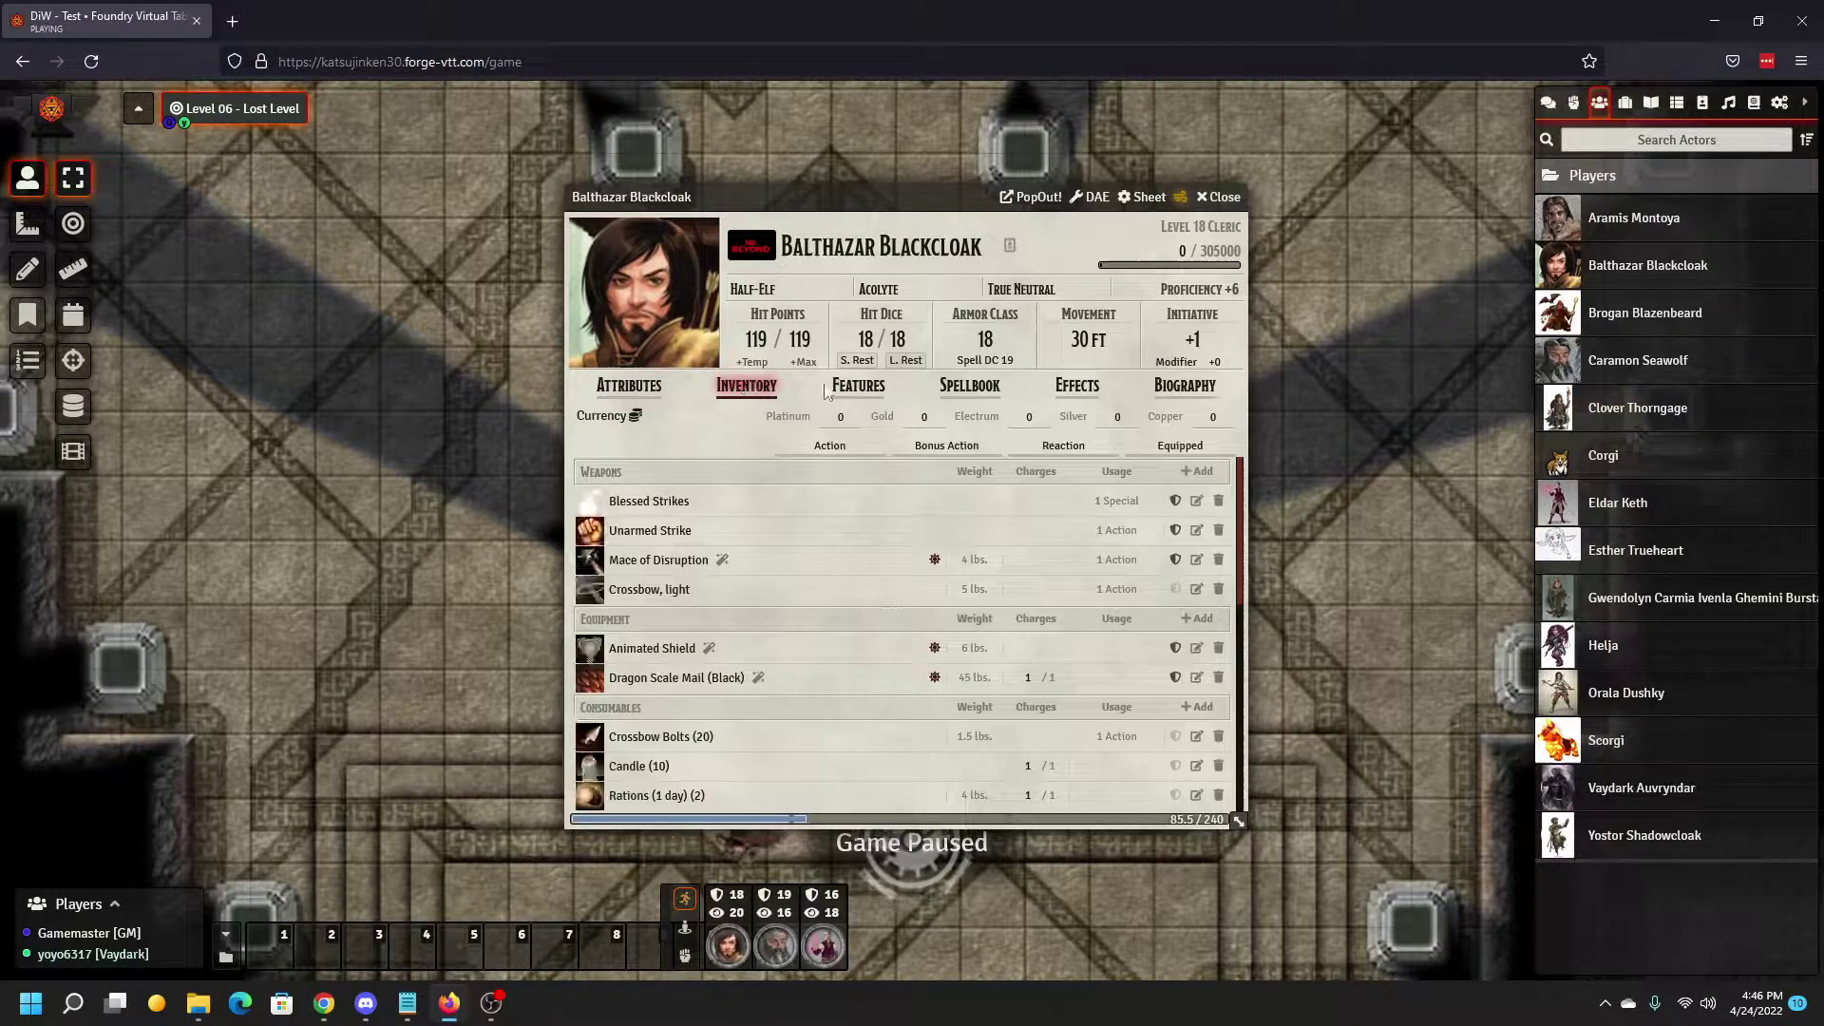
scroll(874, 463, "down", 2)
scroll(882, 469, "up", 2)
left_click(858, 385)
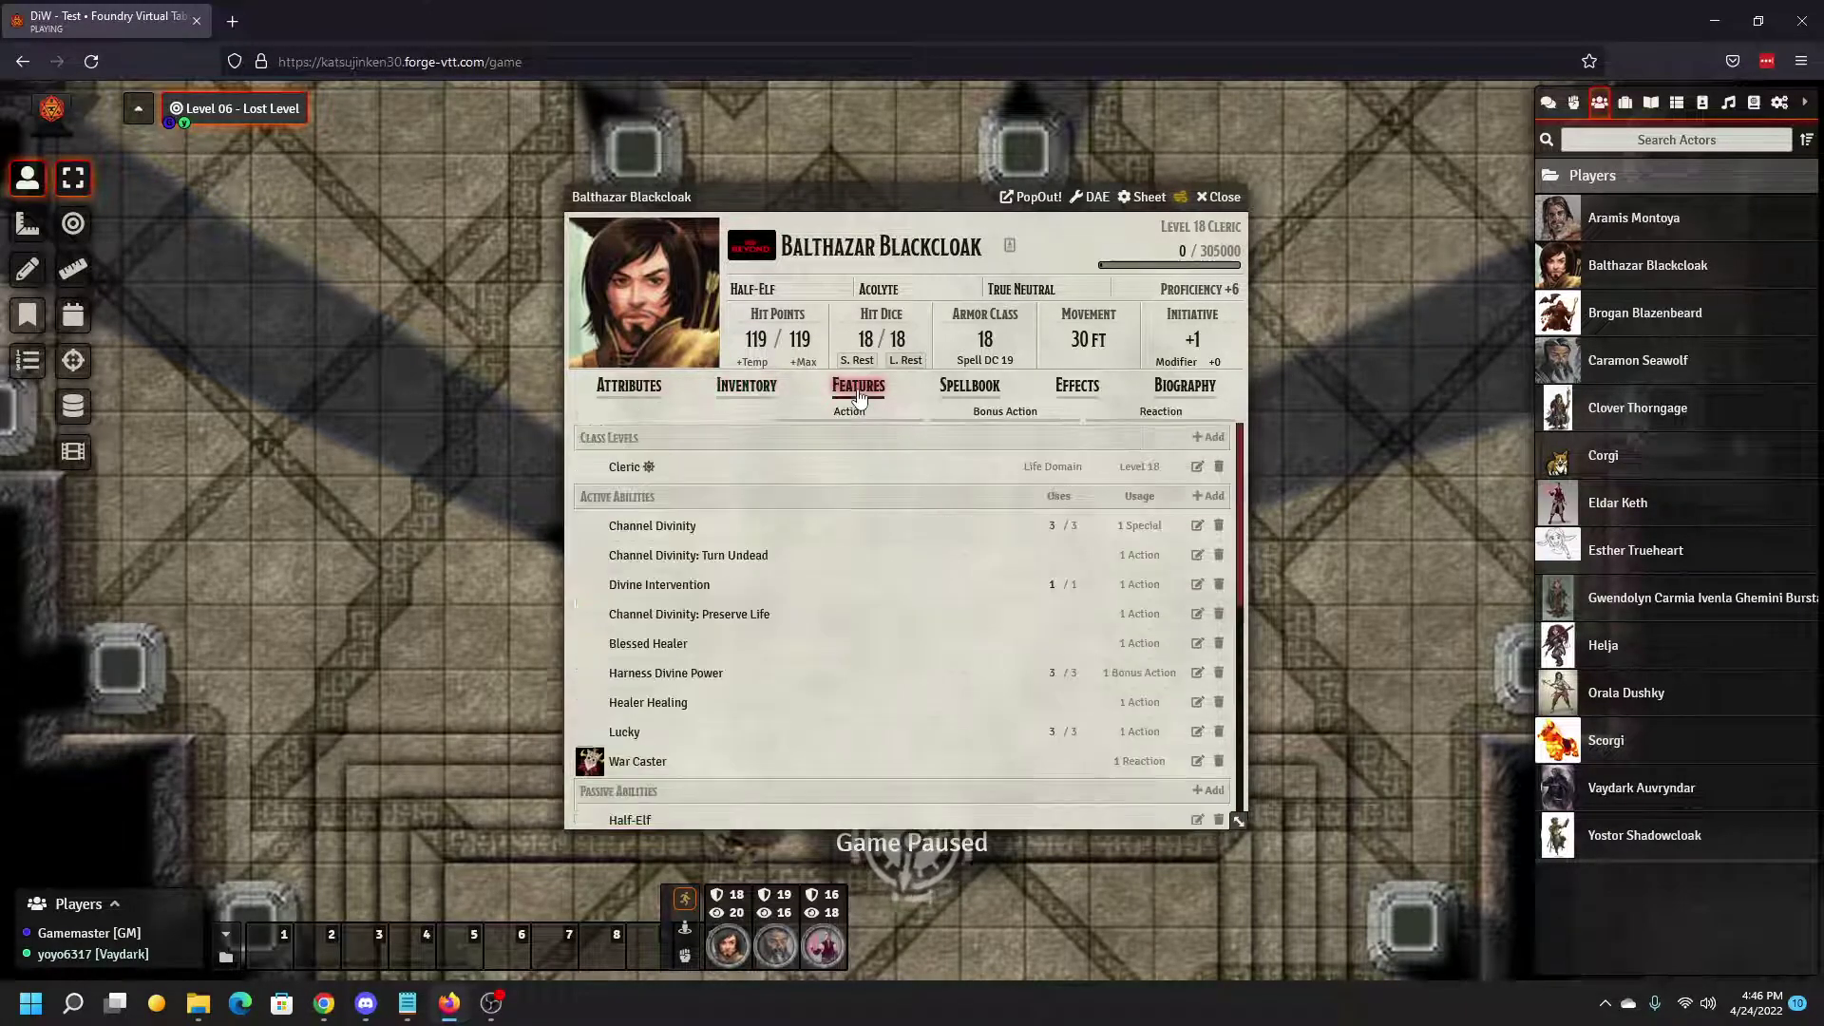
scroll(1019, 472, "down", 3)
Step: Scroll through the cleric's Spellbook tab
left_click(970, 384)
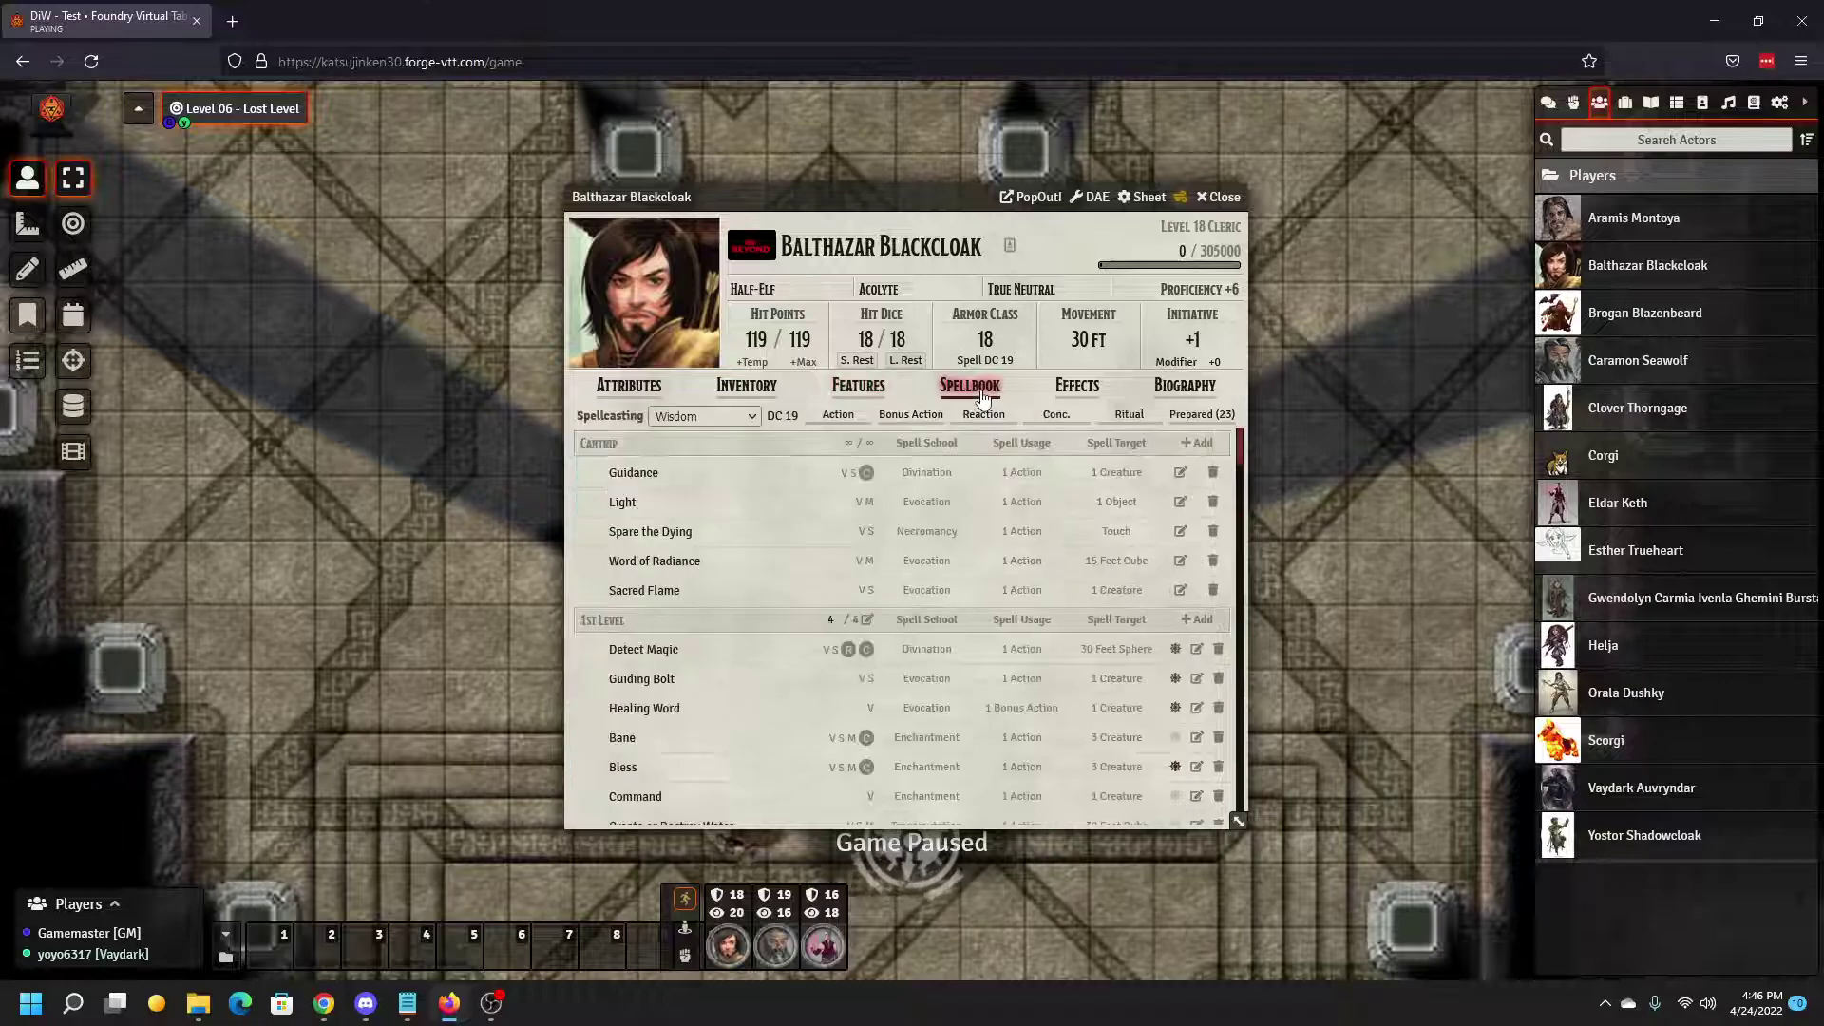
scroll(1137, 615, "down", 1)
scroll(1136, 615, "down", 4)
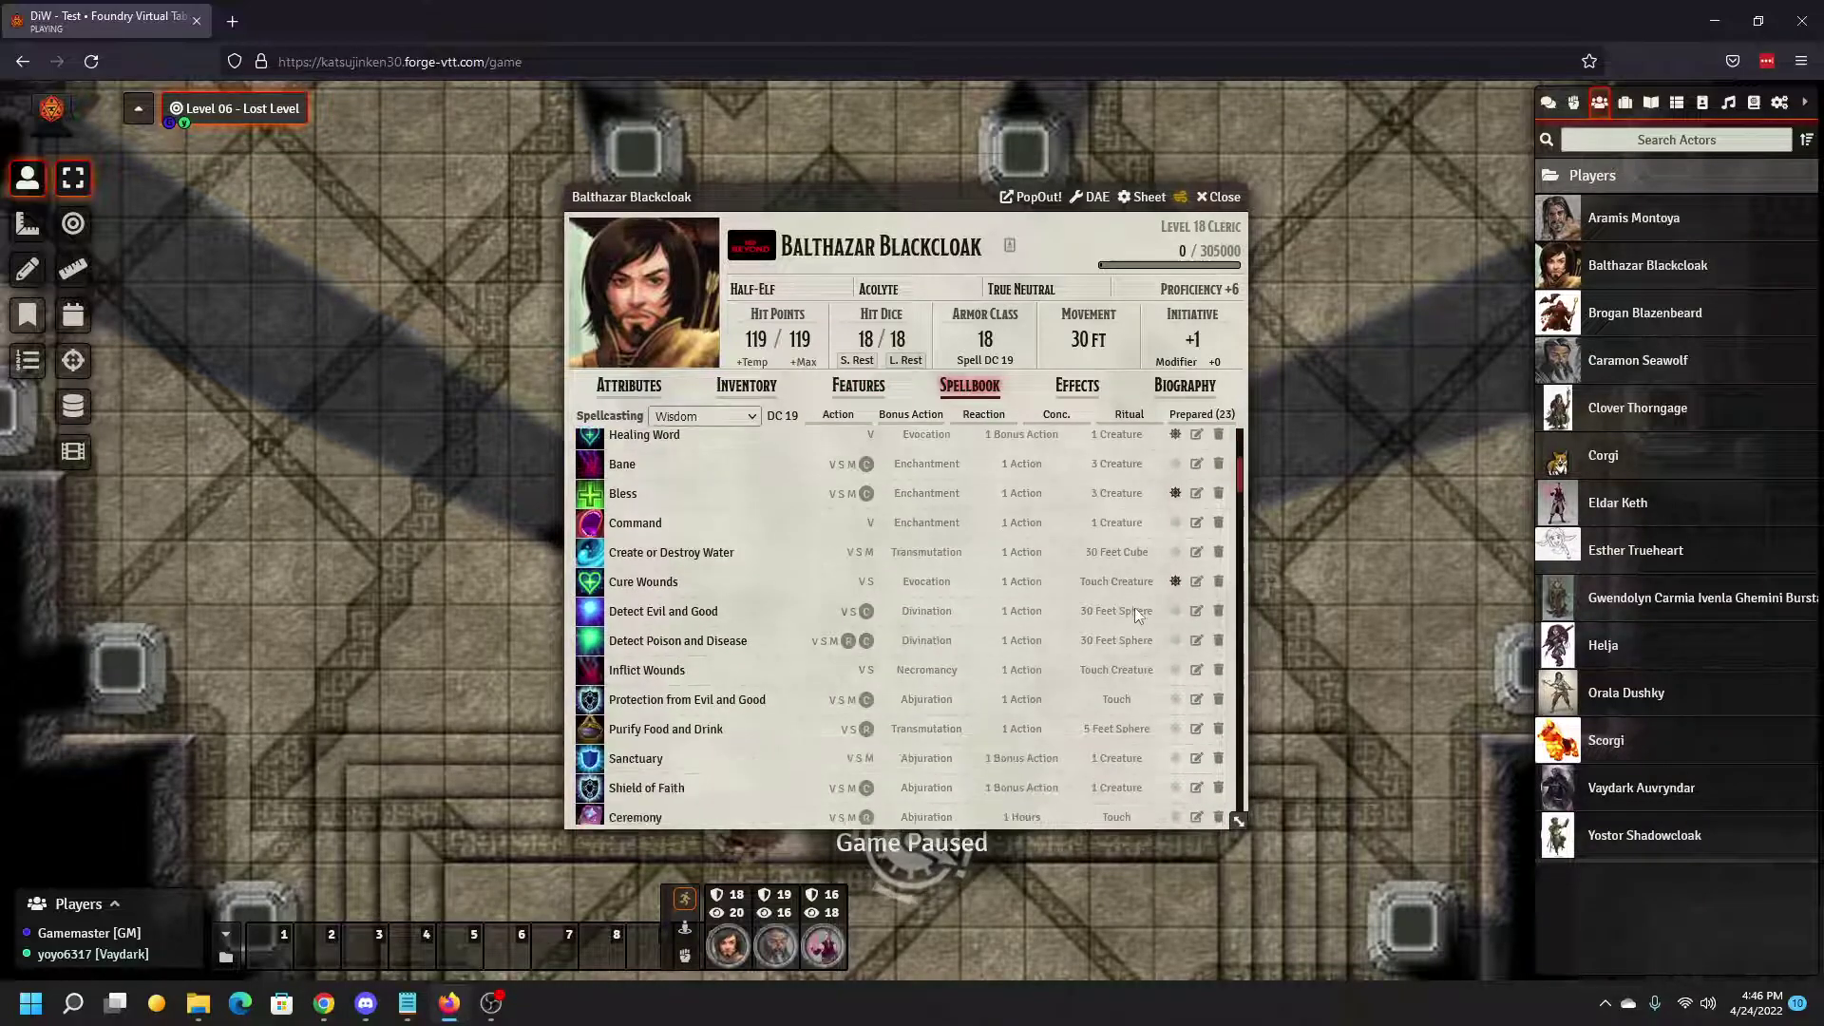
scroll(1135, 607, "down", 2)
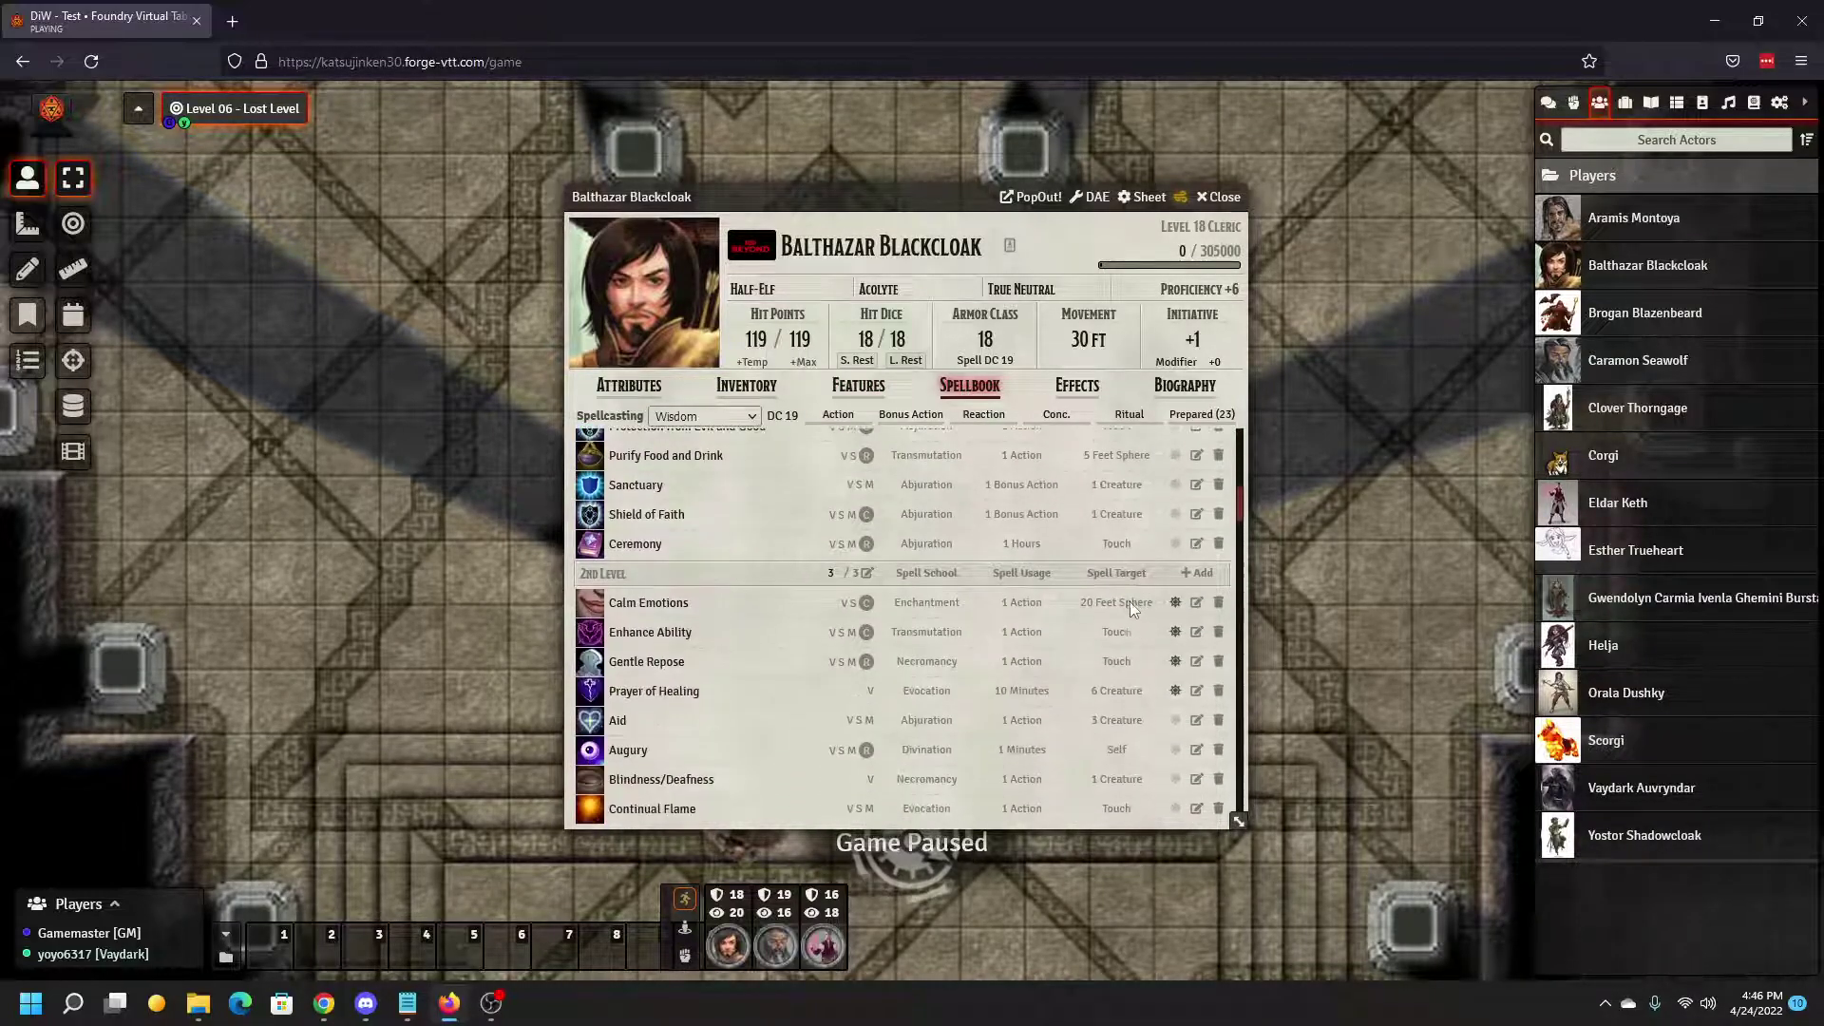
scroll(1130, 601, "up", 2)
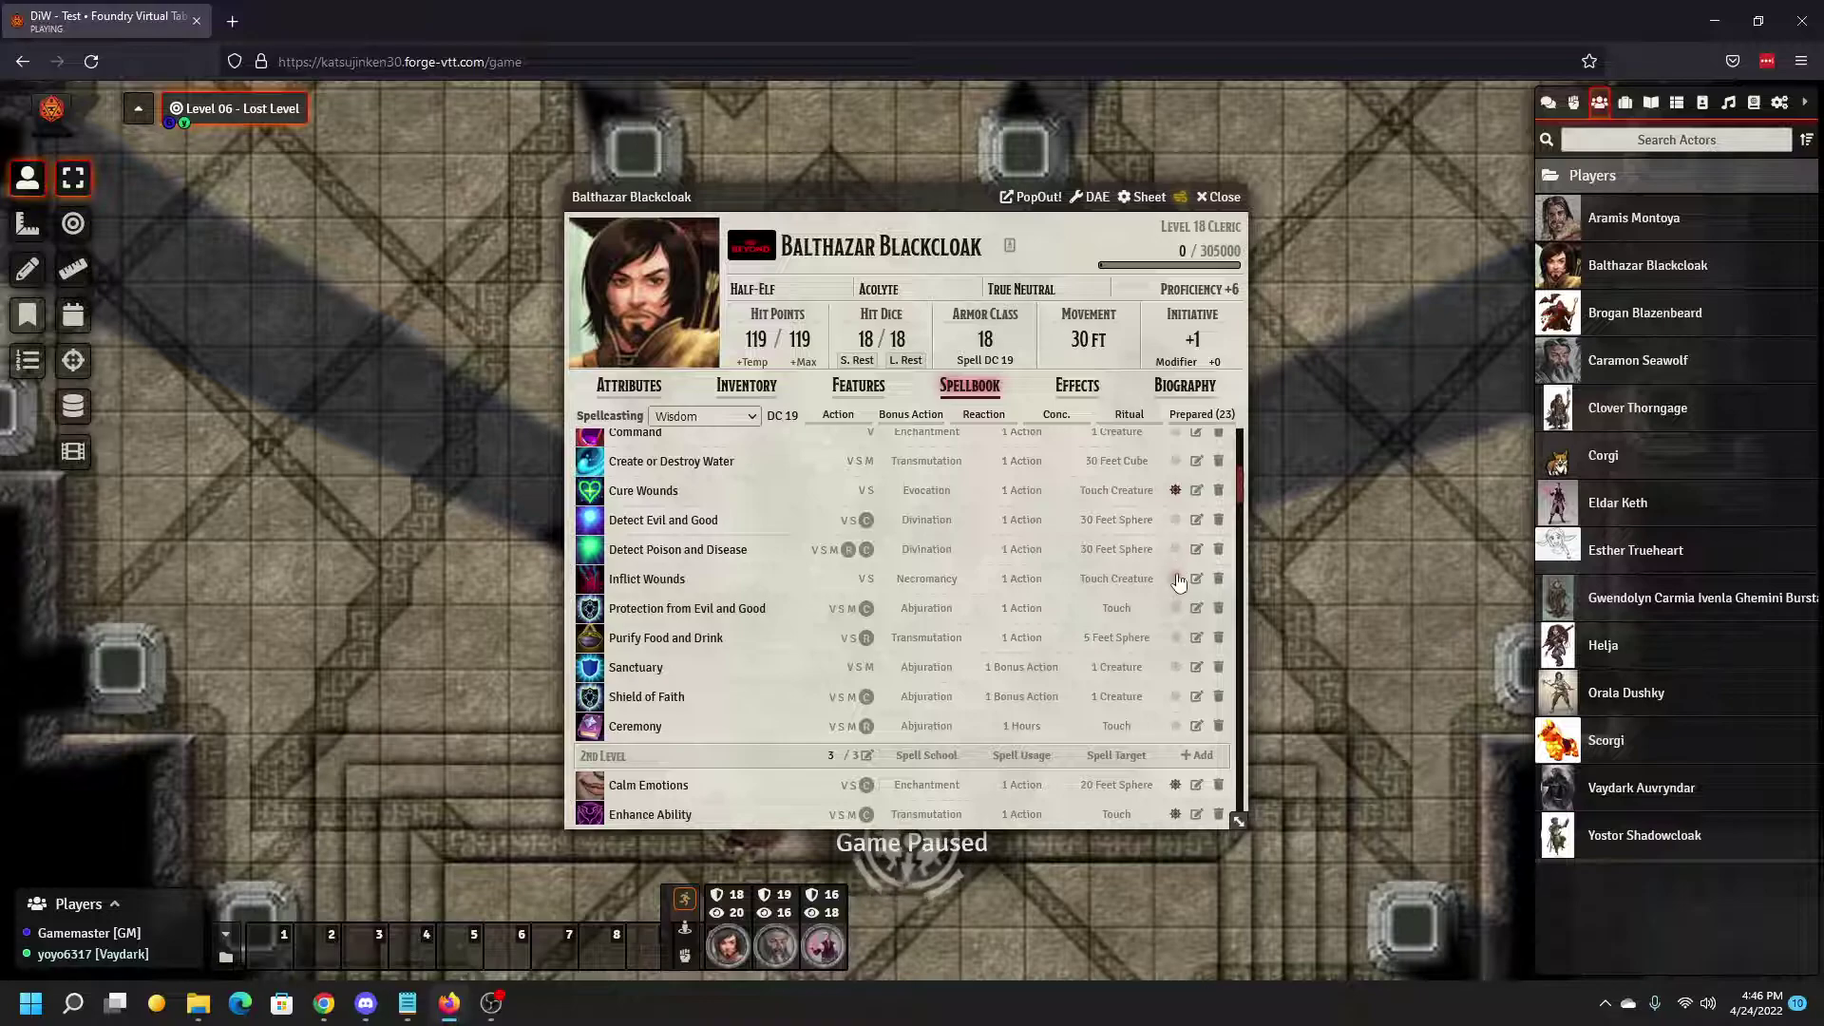
scroll(1165, 590, "up", 3)
scroll(1159, 579, "down", 3)
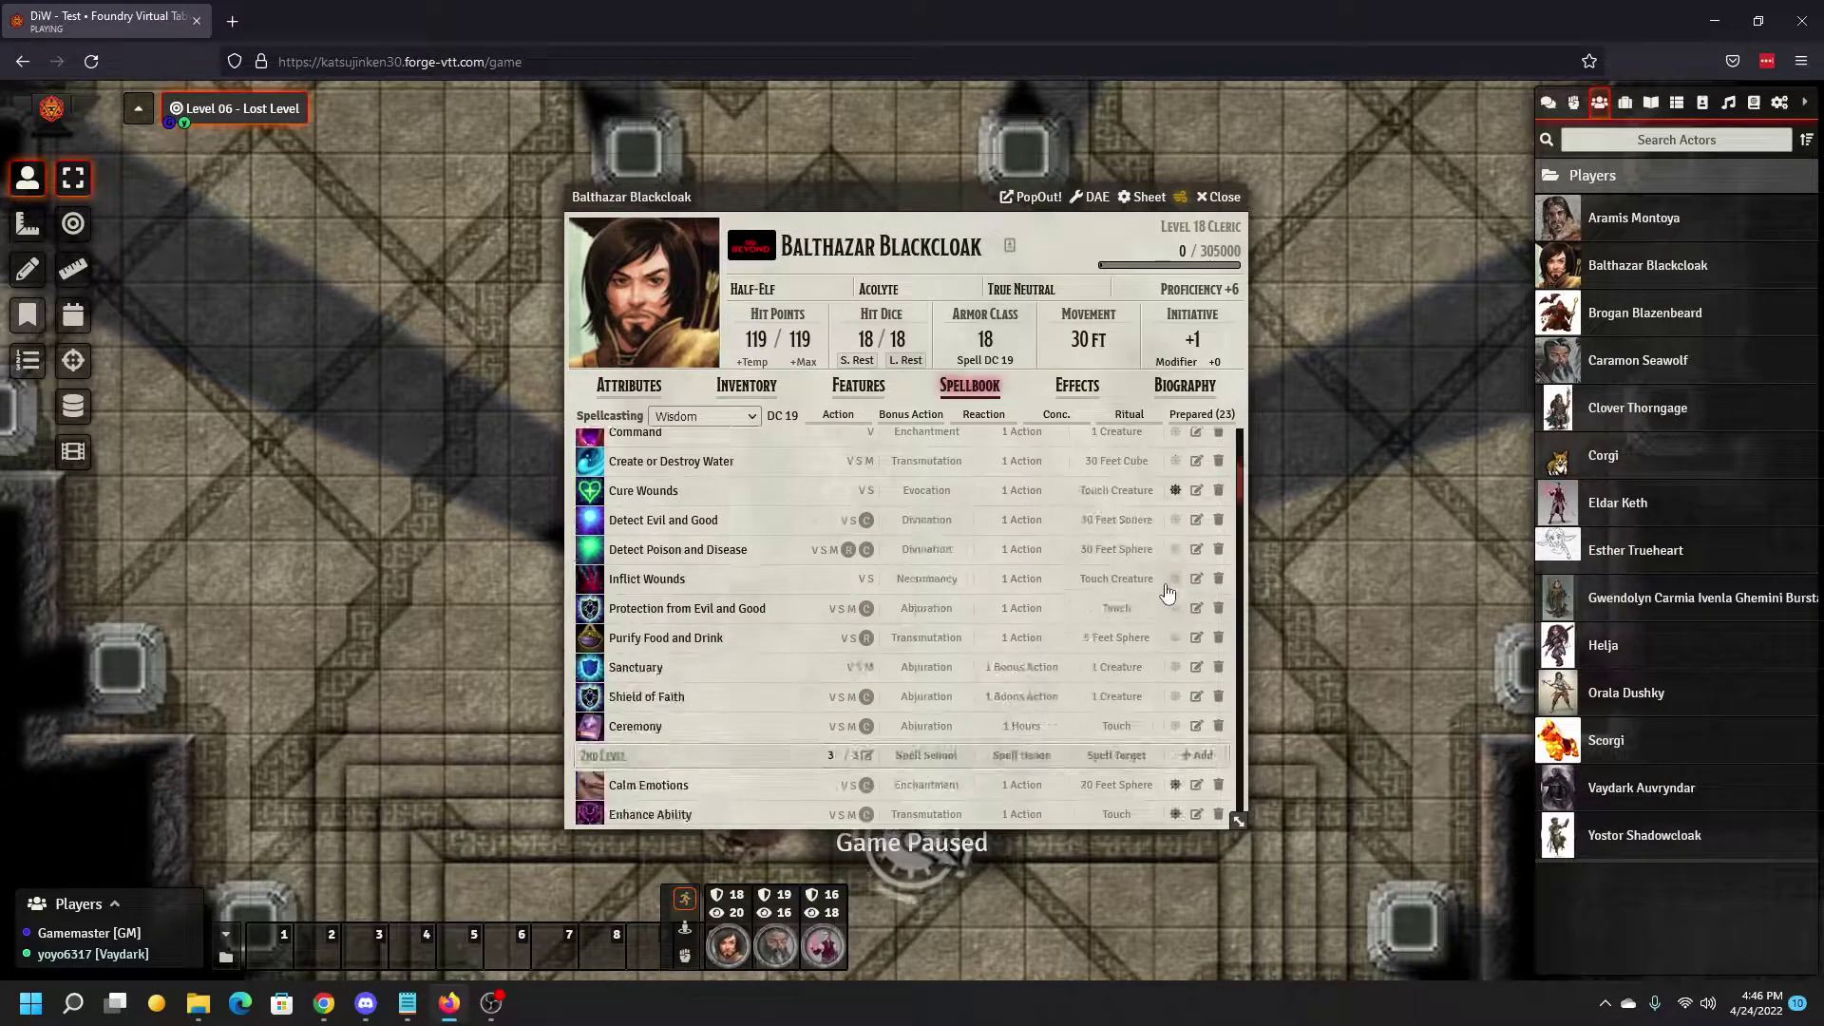
scroll(1140, 560, "up", 5)
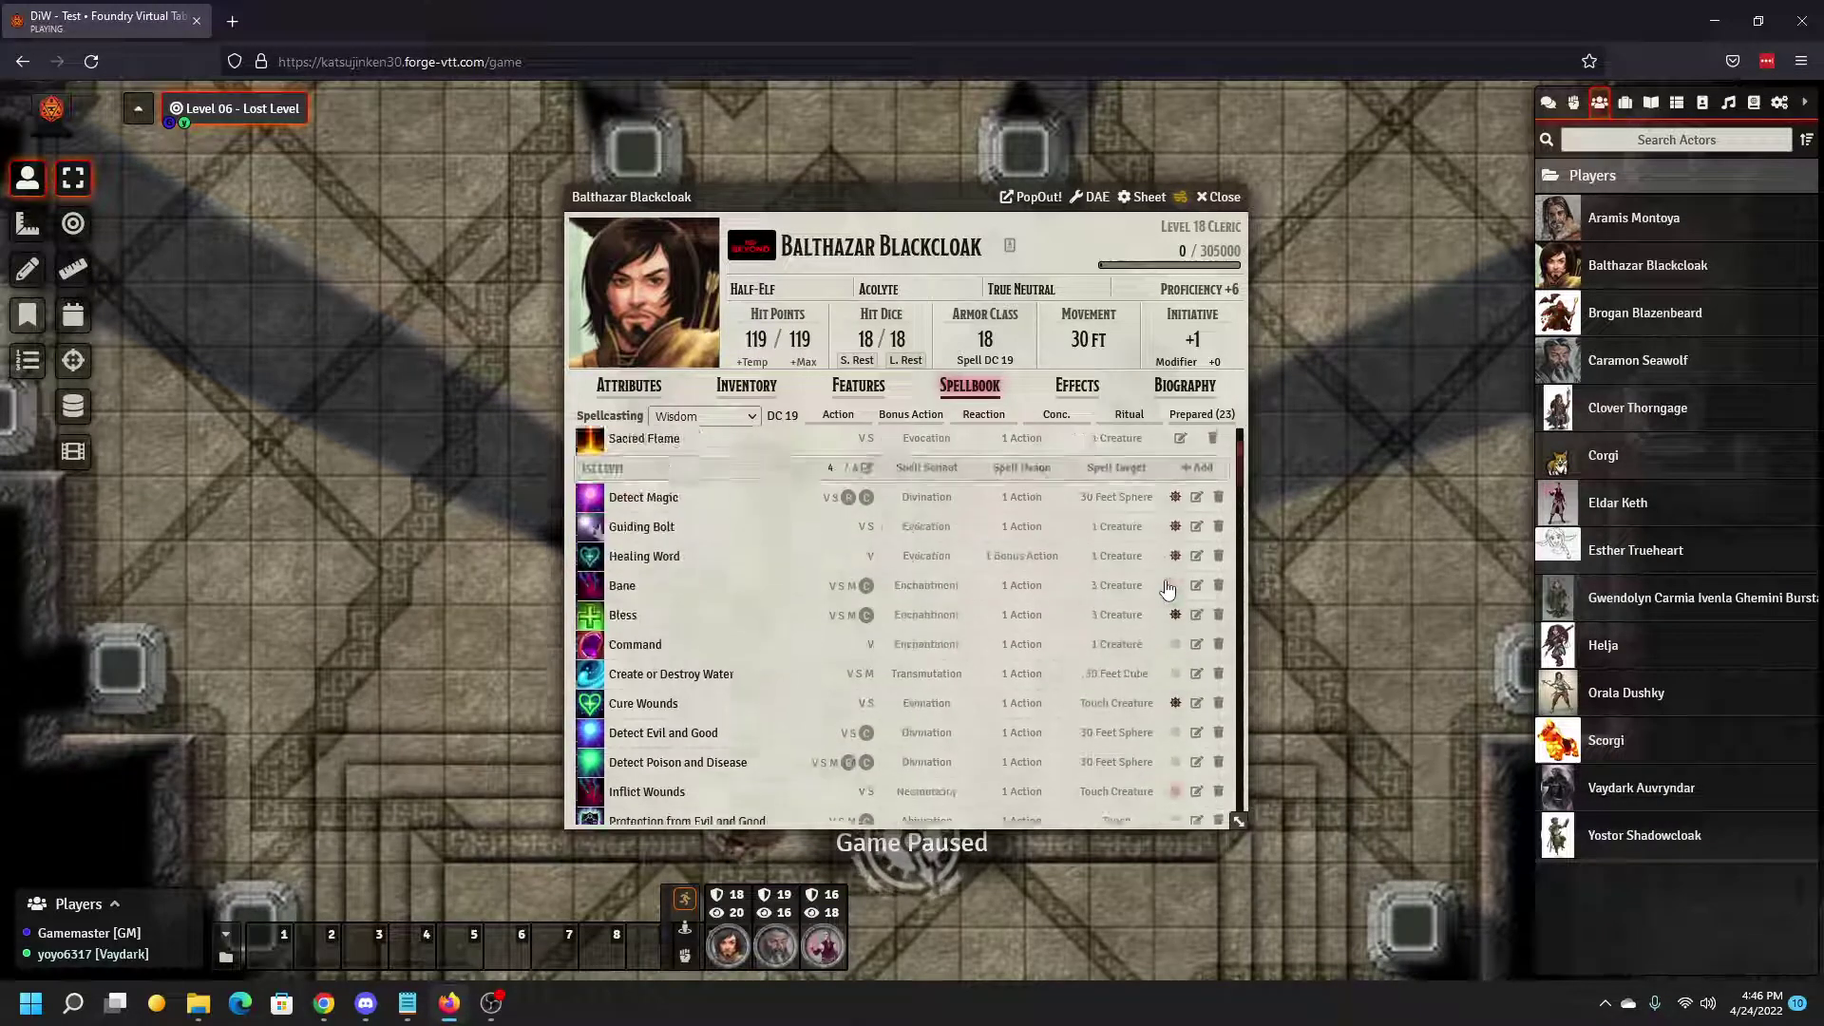
Step: Check the Effects and Biography tabs, return to Attributes, and close the sheet
left_click(1076, 390)
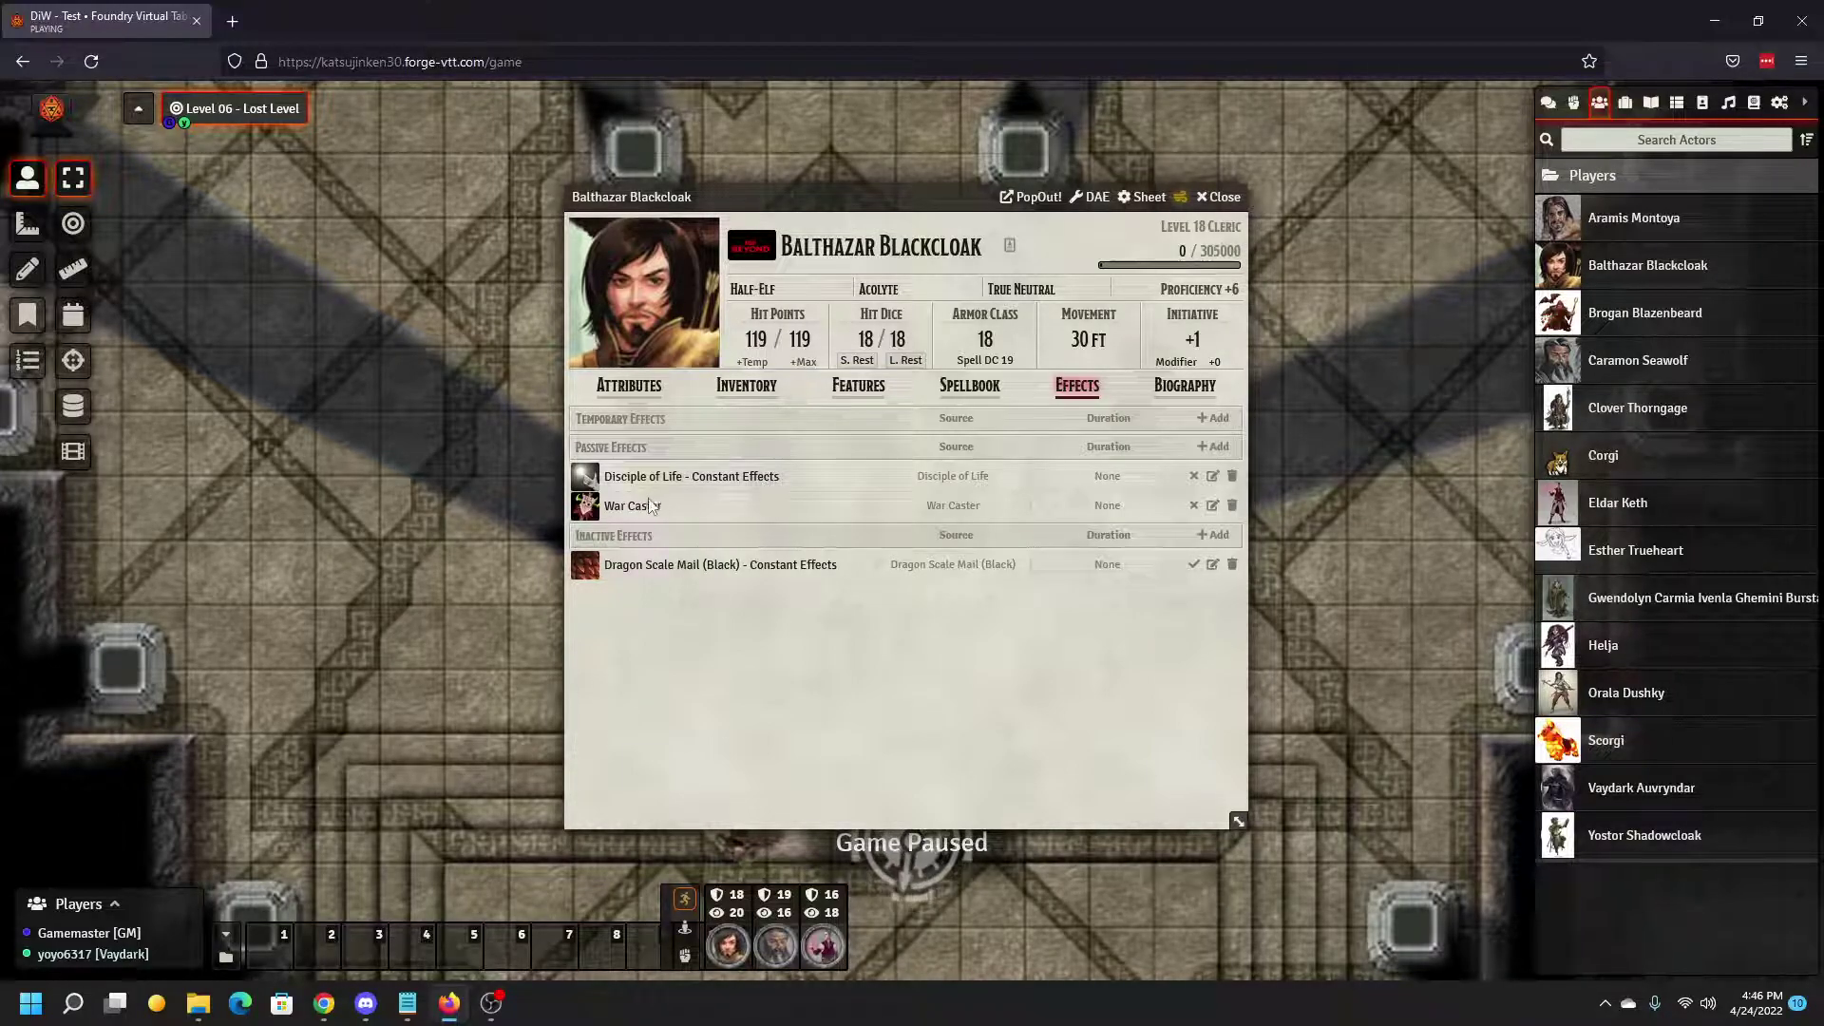
left_click(1185, 385)
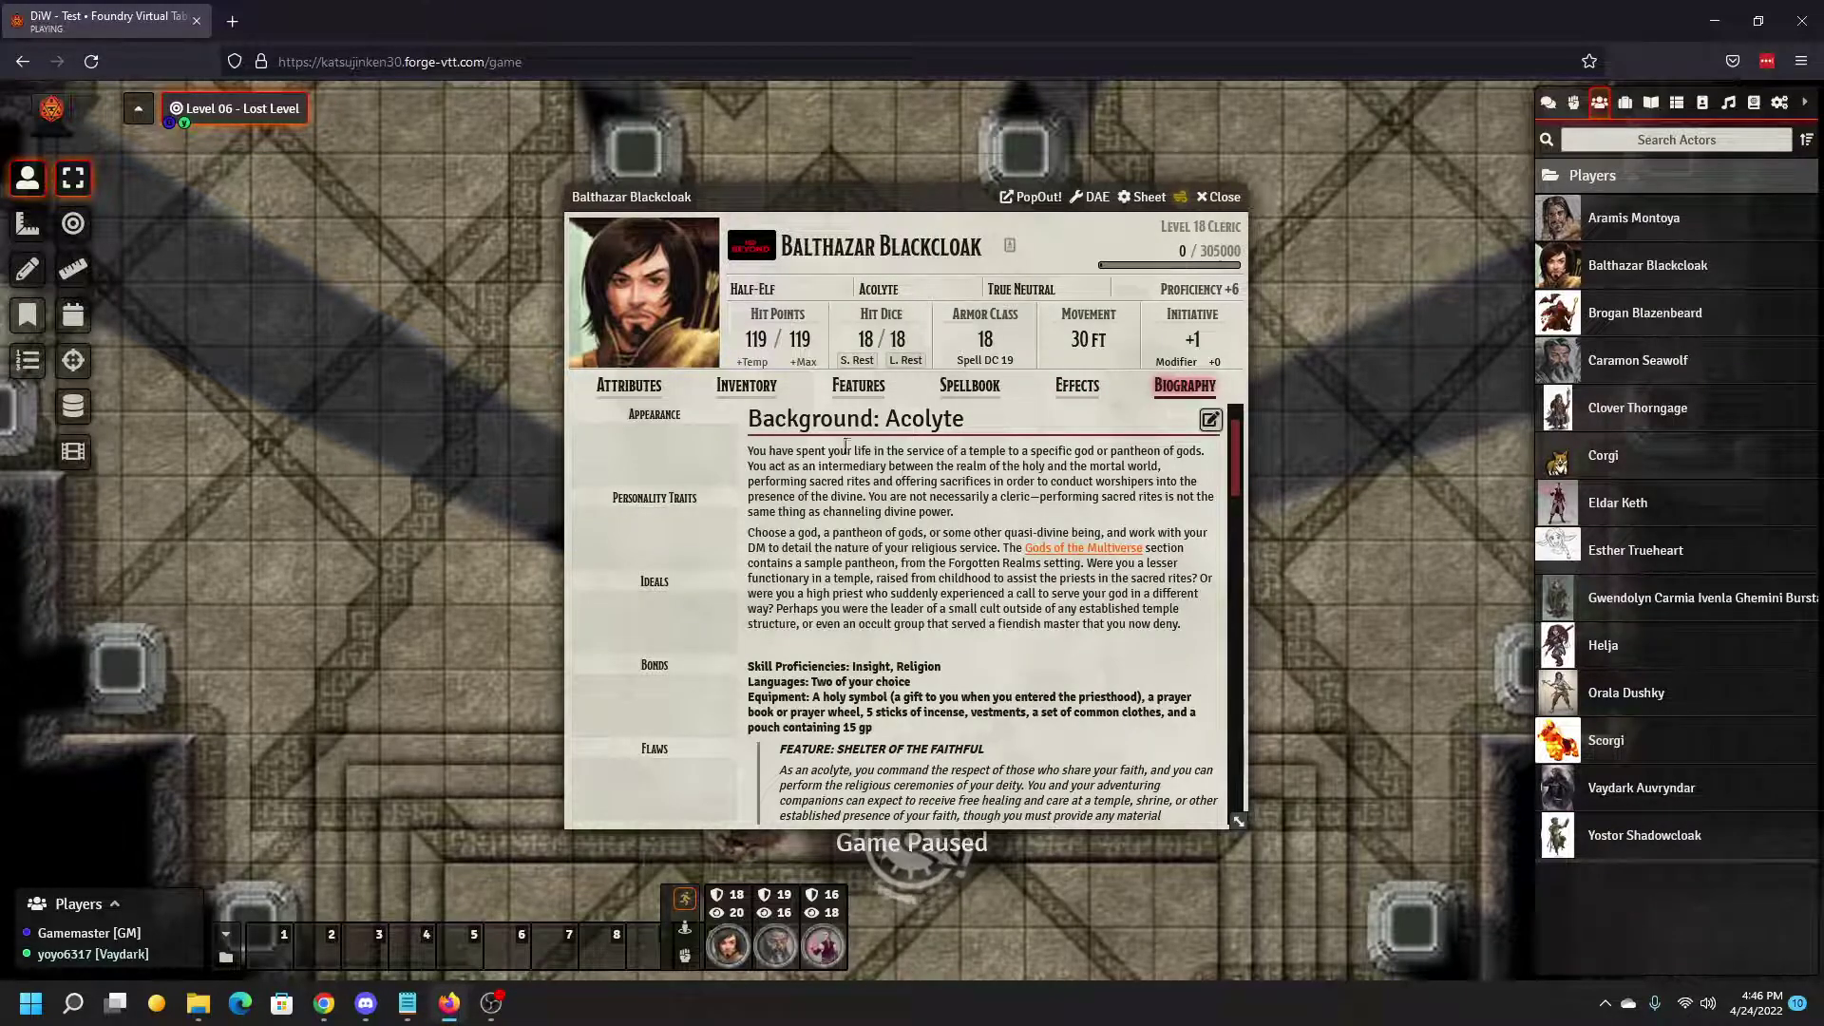
left_click(636, 390)
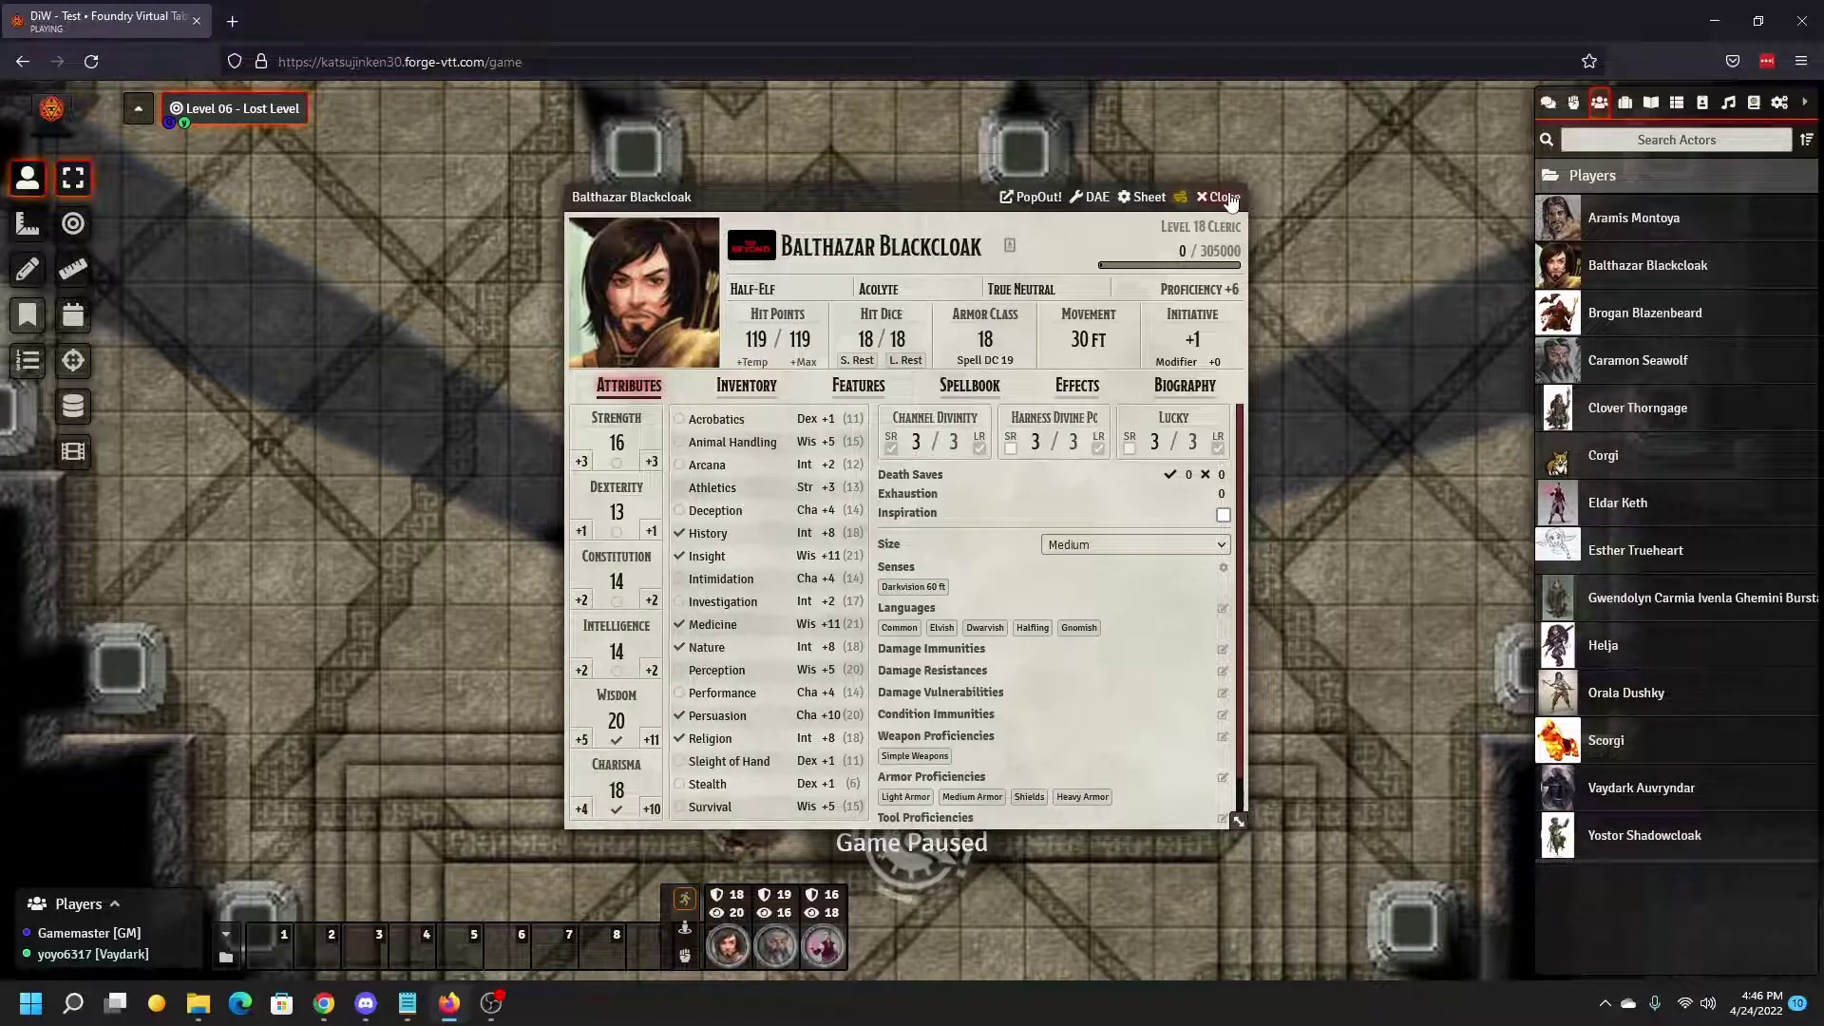
left_click(1222, 198)
Step: Centre the three tokens and leave Balthazar's token elevation at 0
scroll(737, 713, "up", 5)
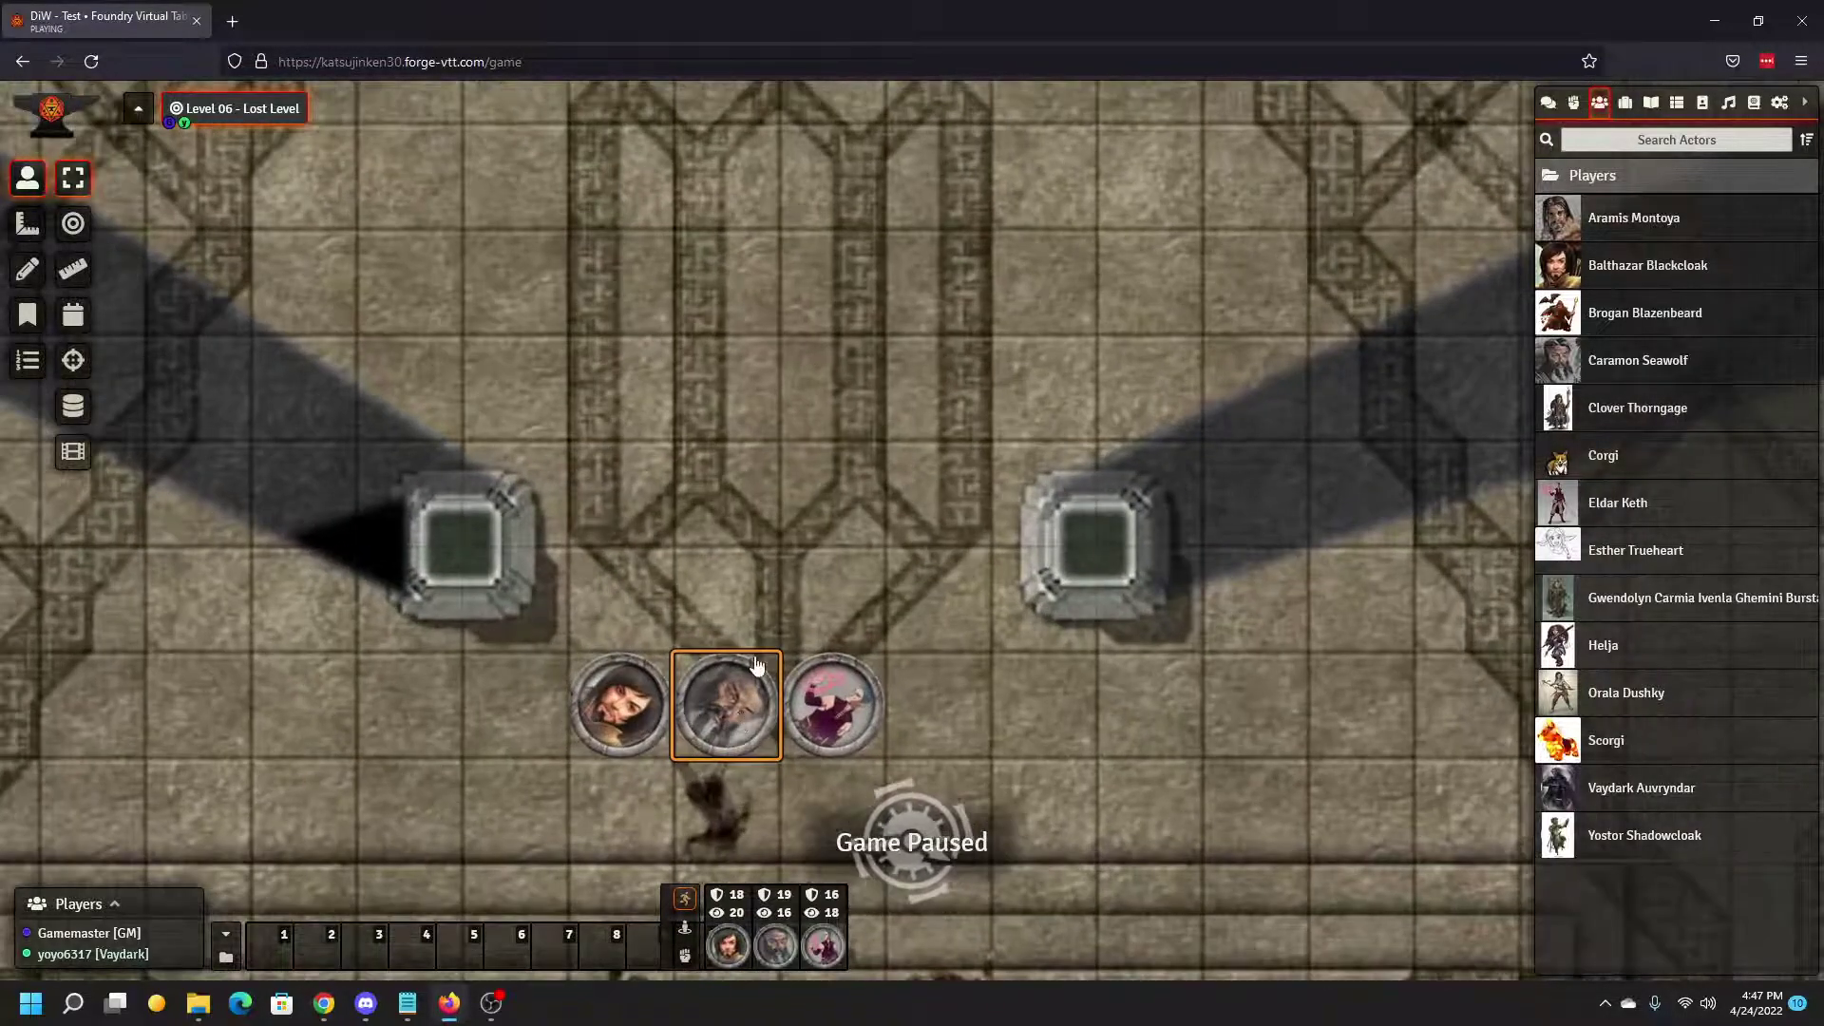
left_click_drag(757, 665, 792, 484)
left_click(656, 535)
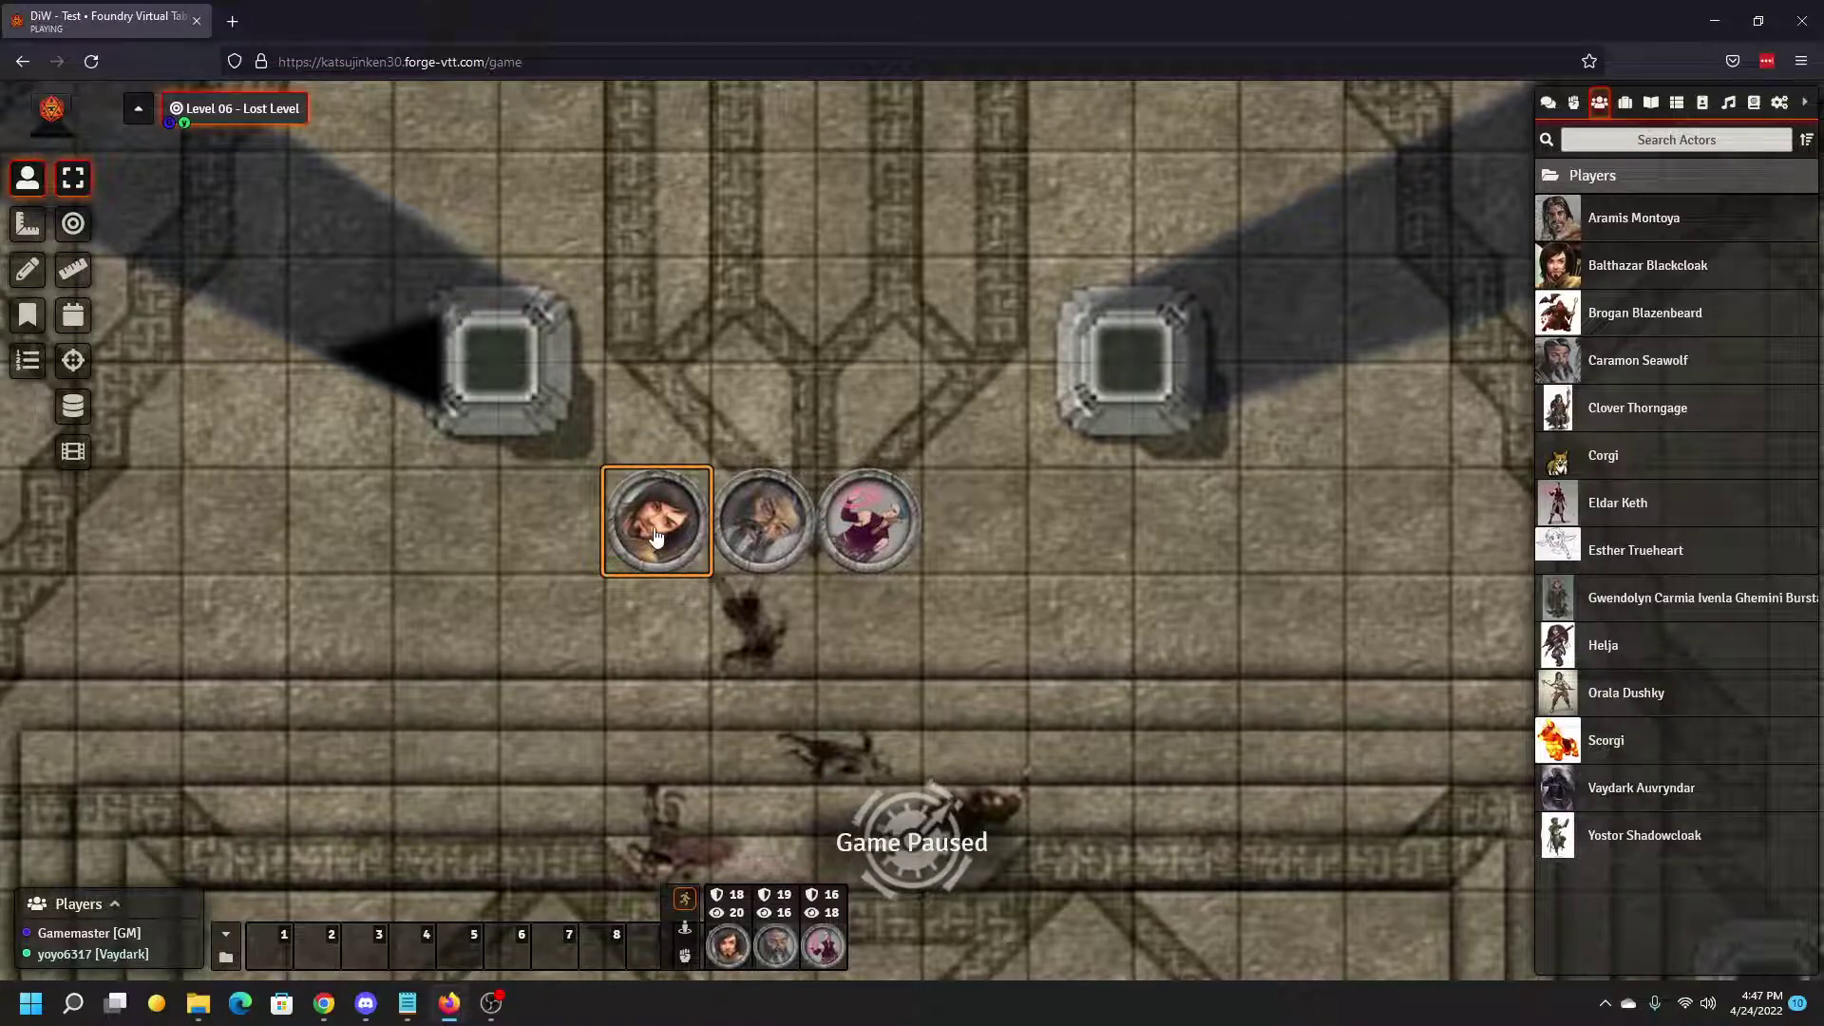
right_click(656, 535)
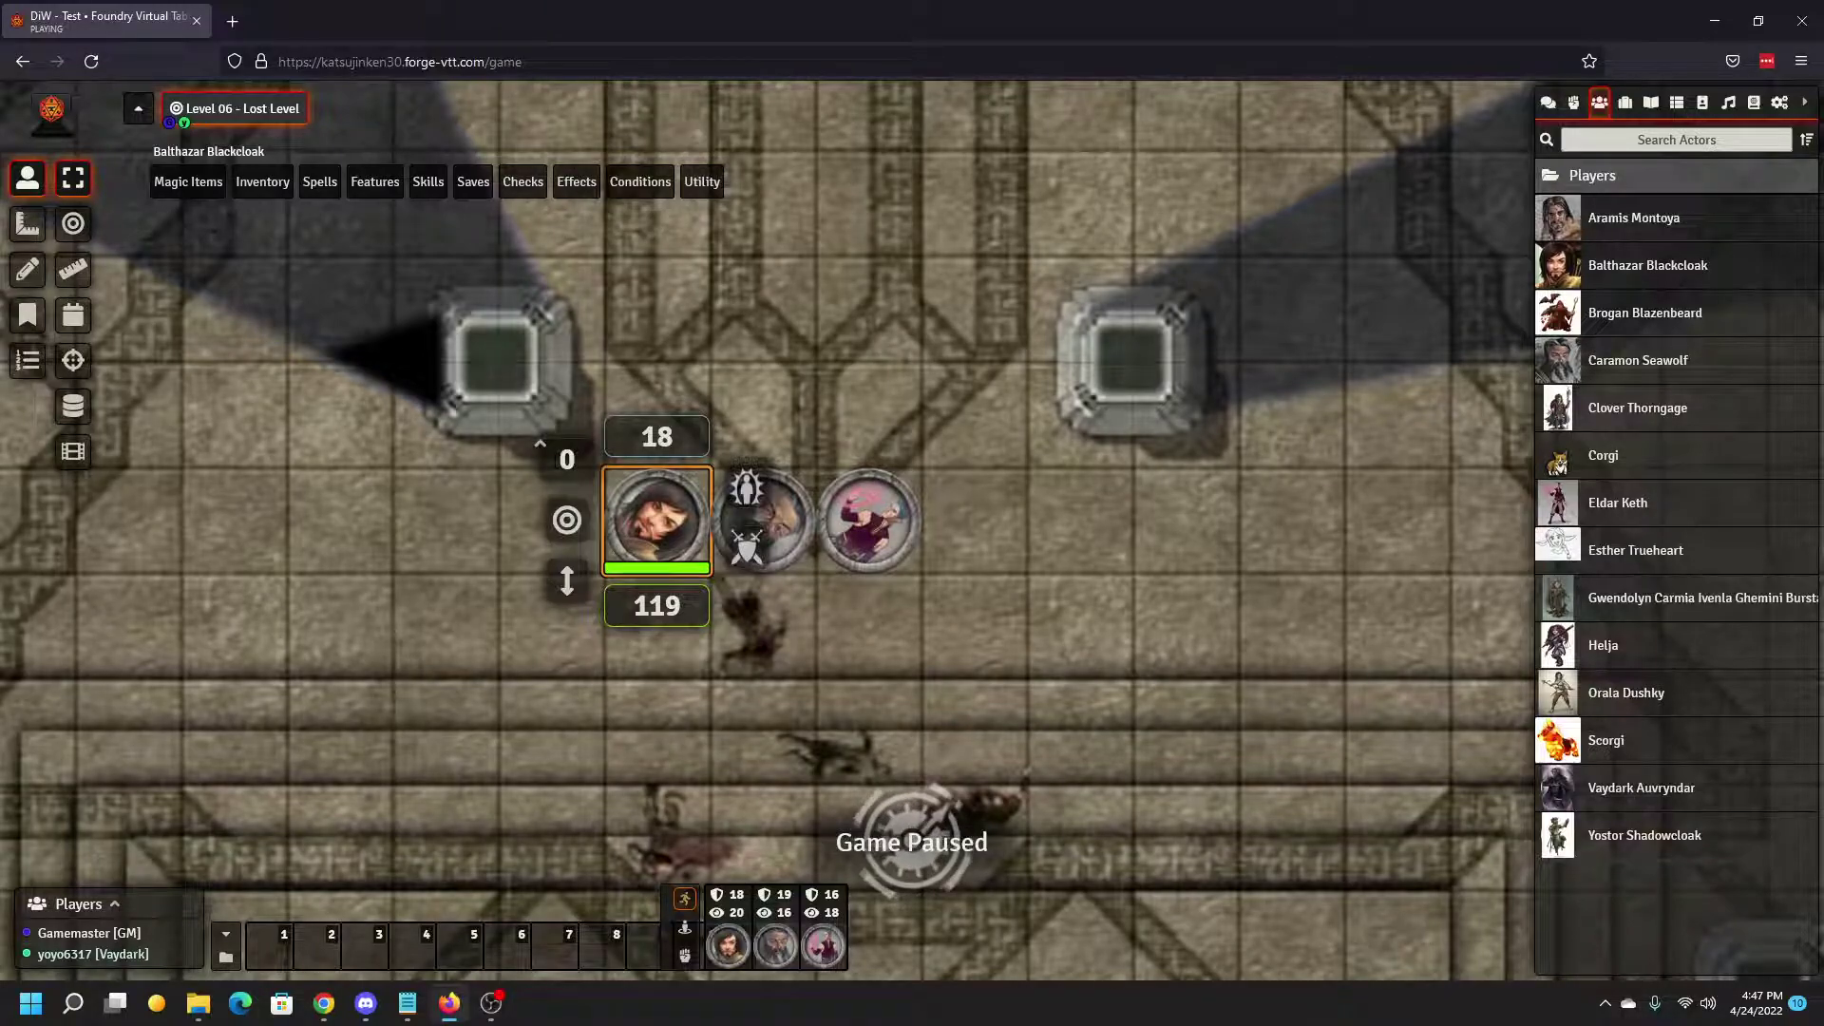
left_click(567, 460)
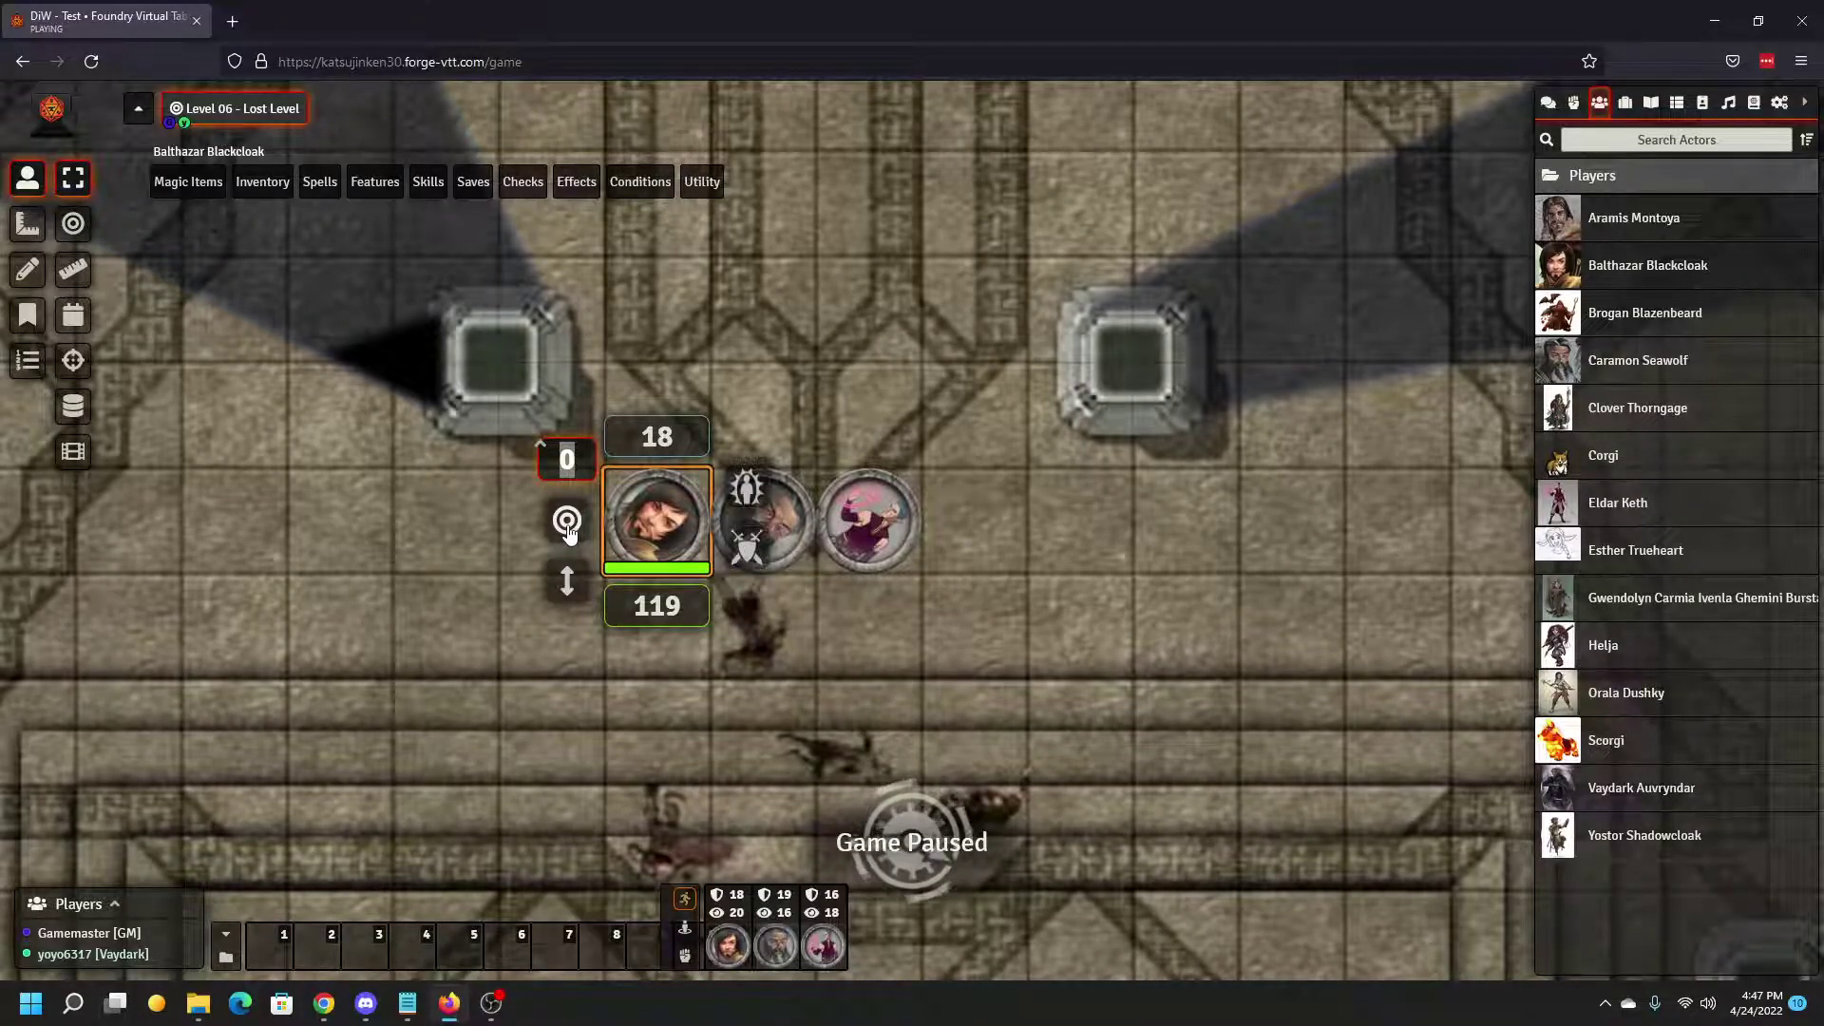
key("Return")
Step: Review status effects without applying any, then toggle the token into combat
right_click(654, 518)
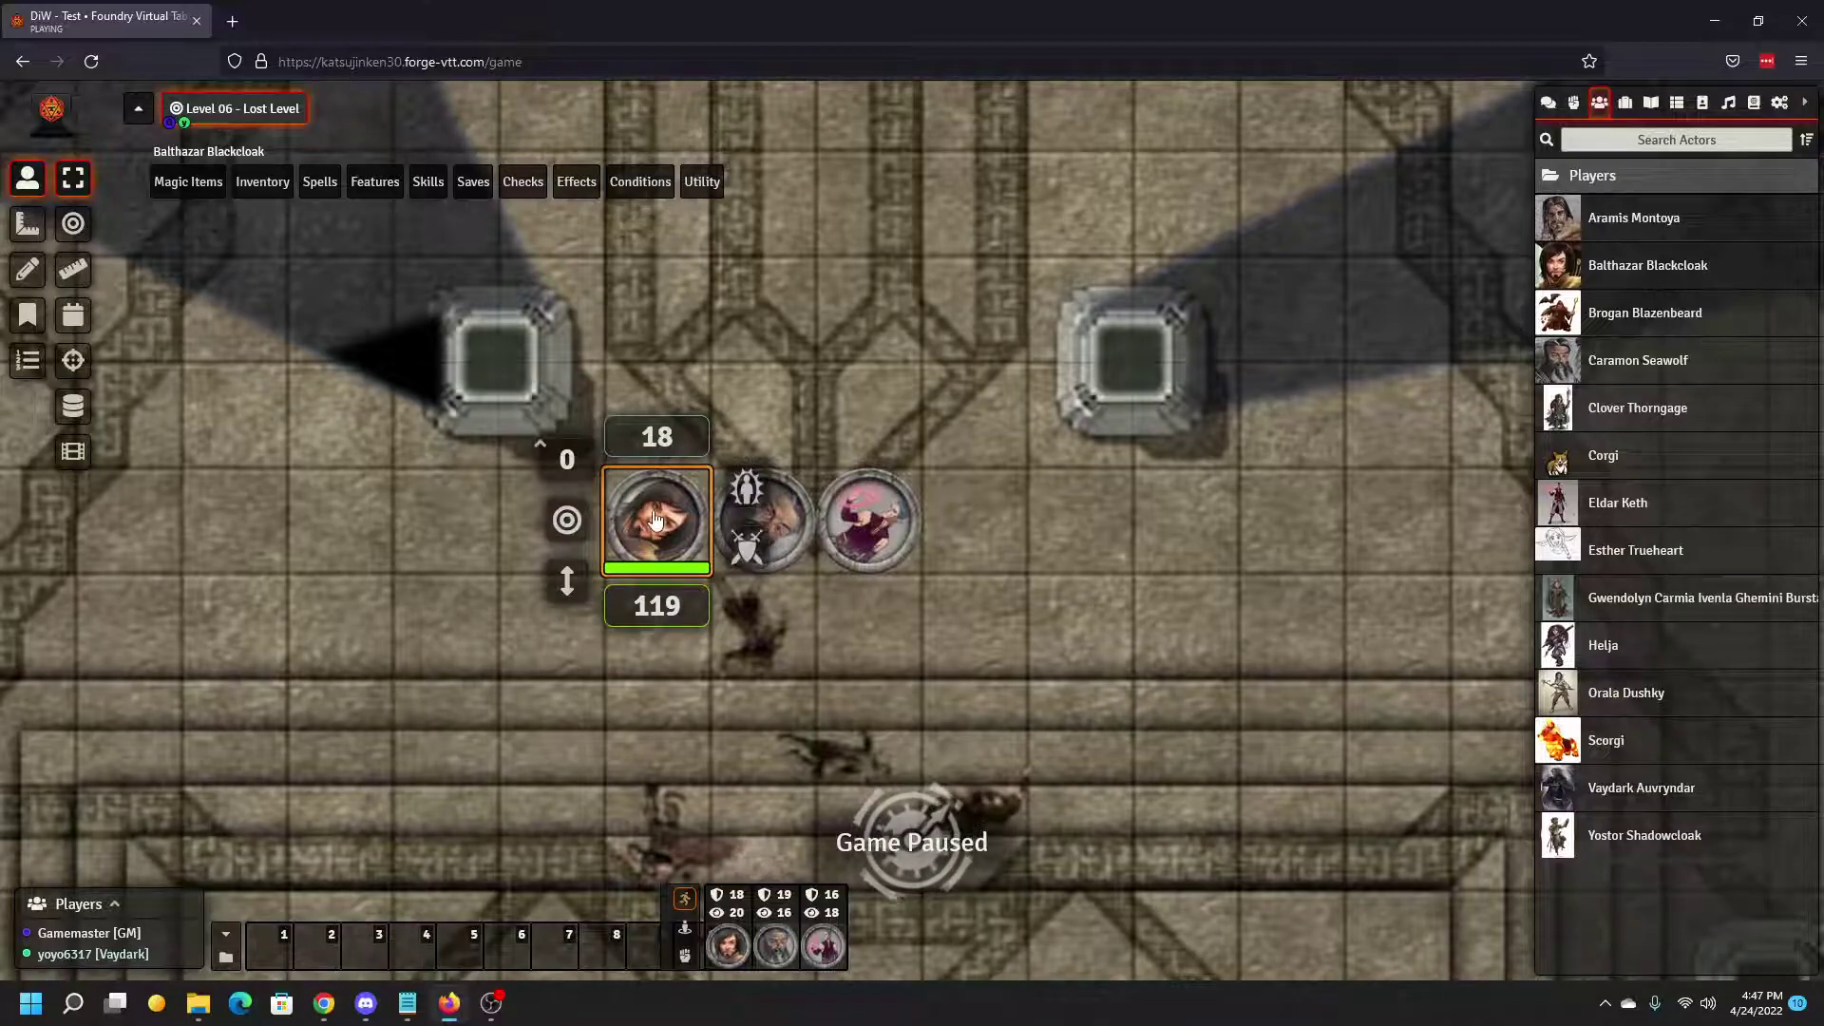
left_click(745, 489)
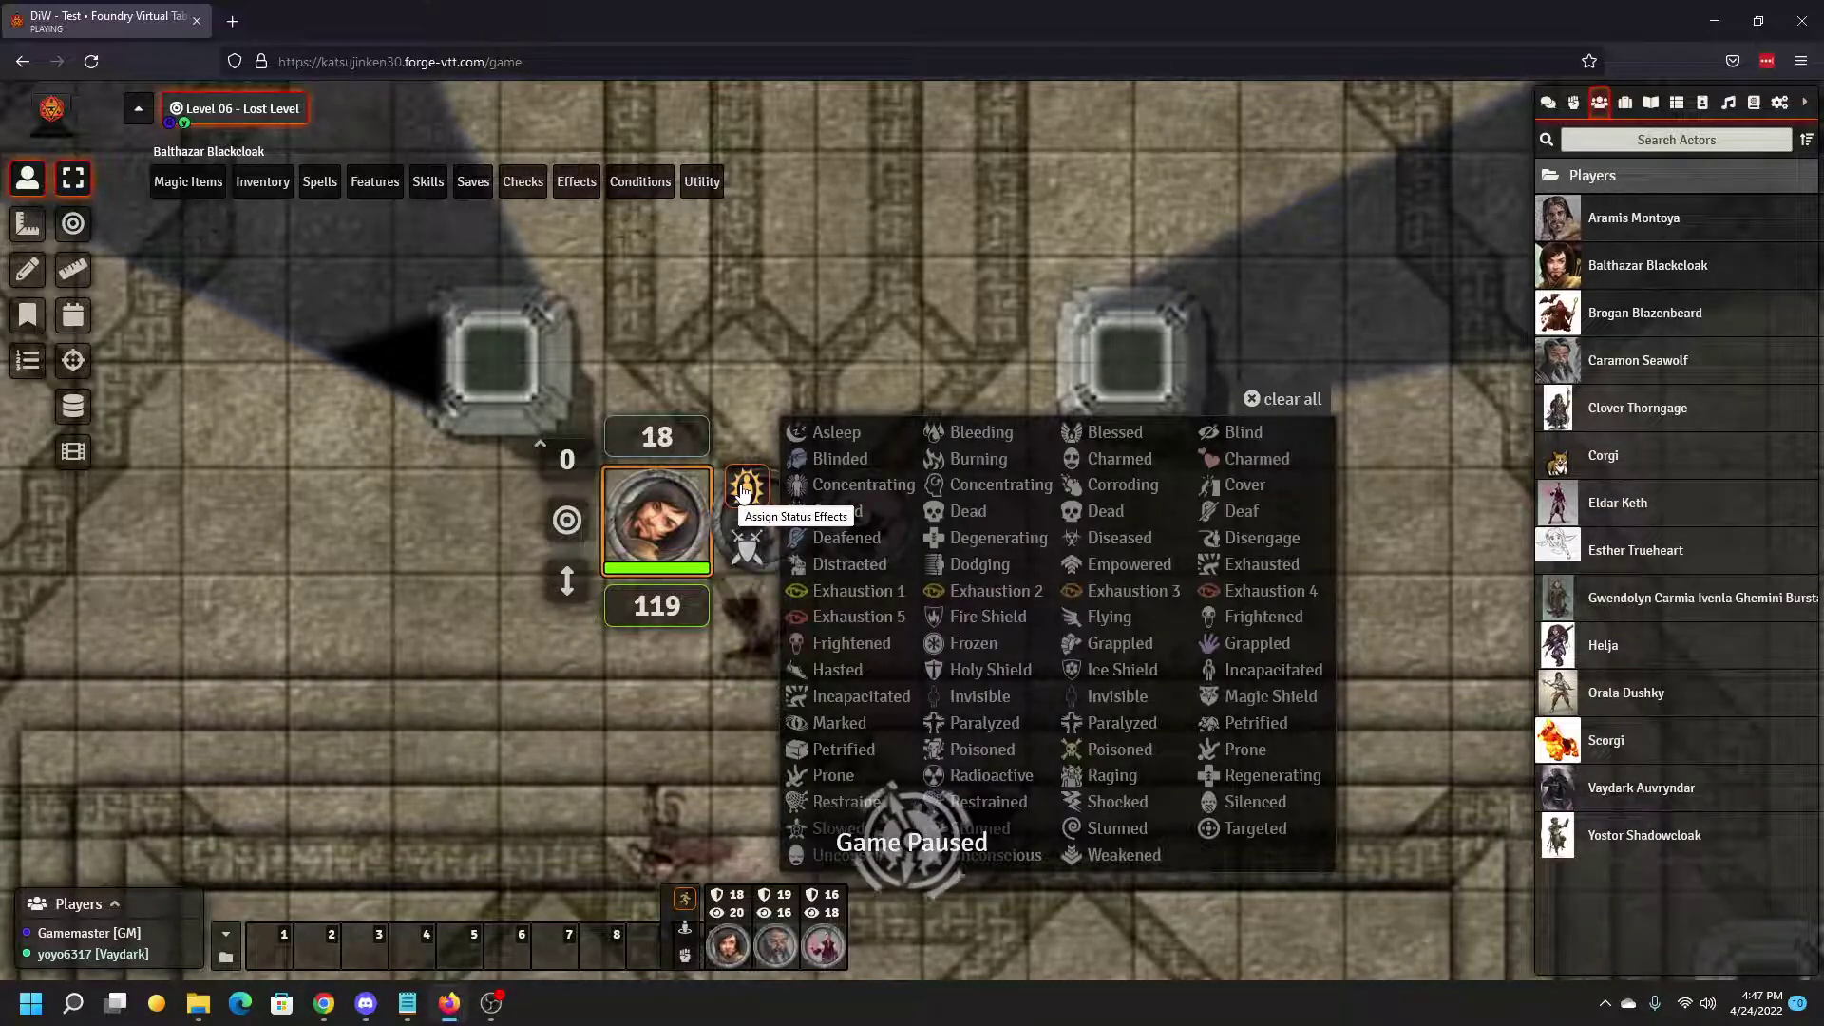
left_click(745, 488)
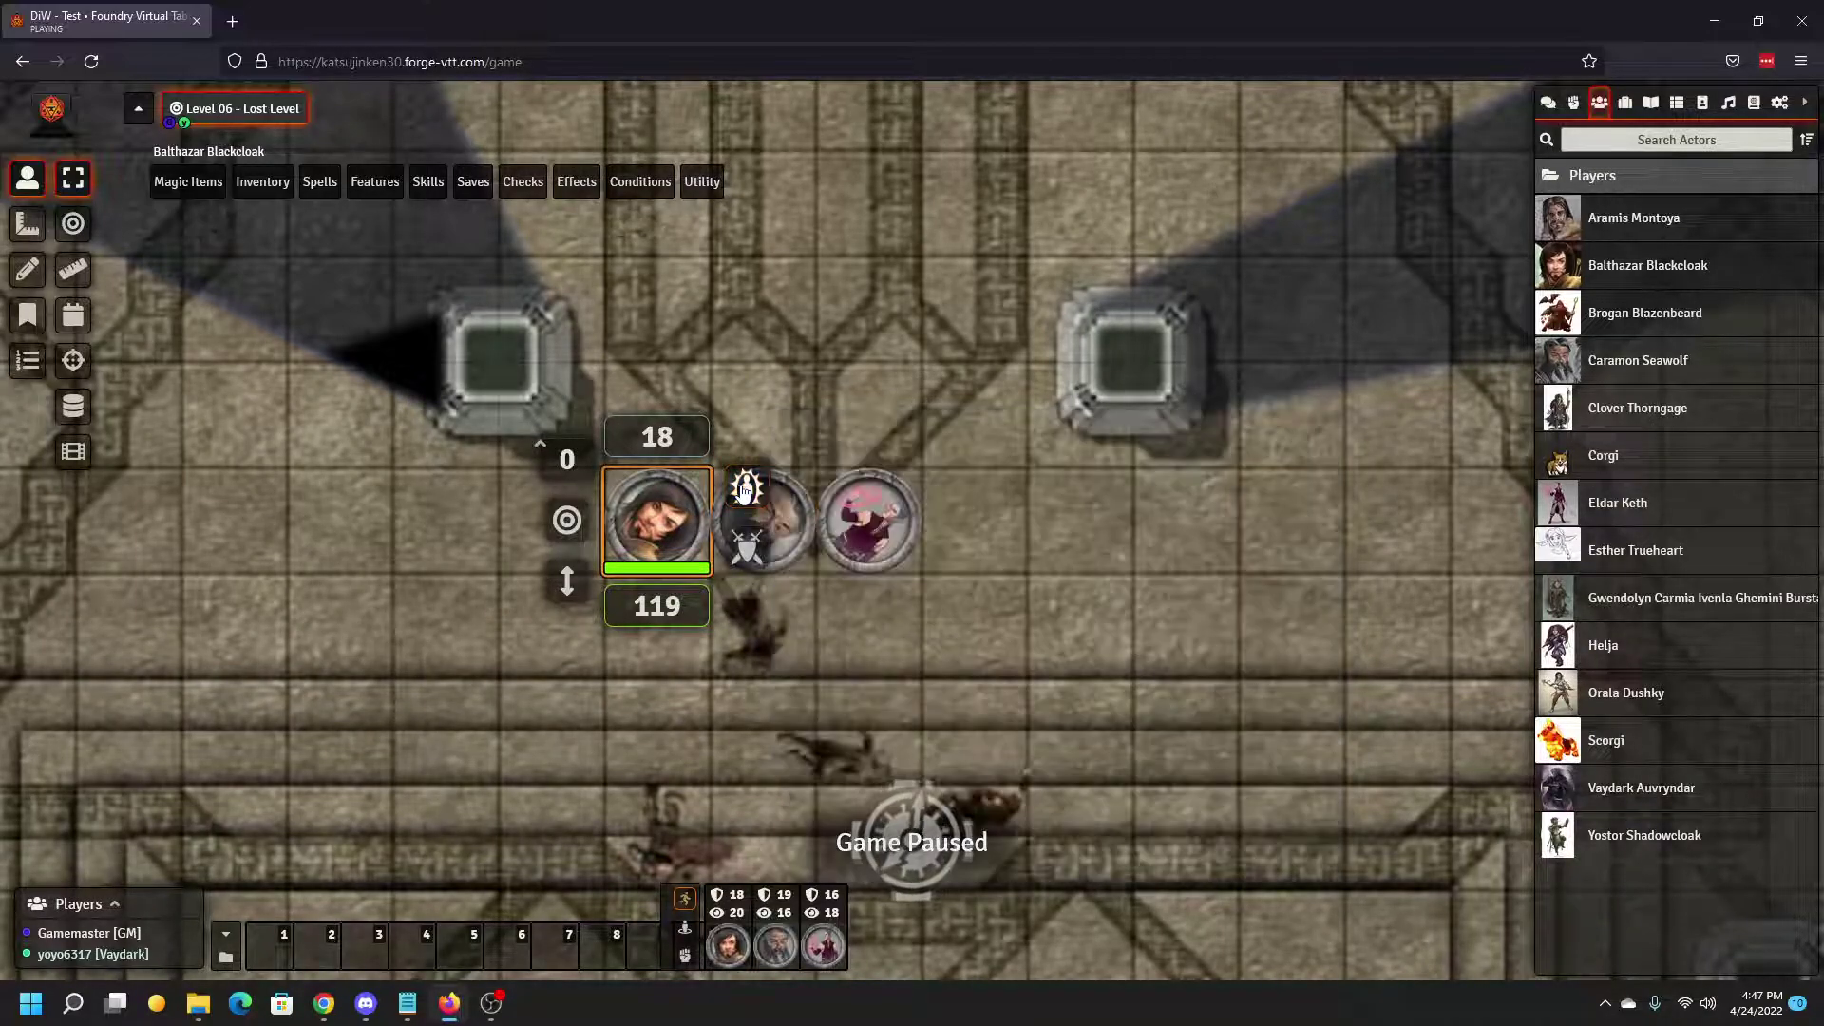
left_click(746, 553)
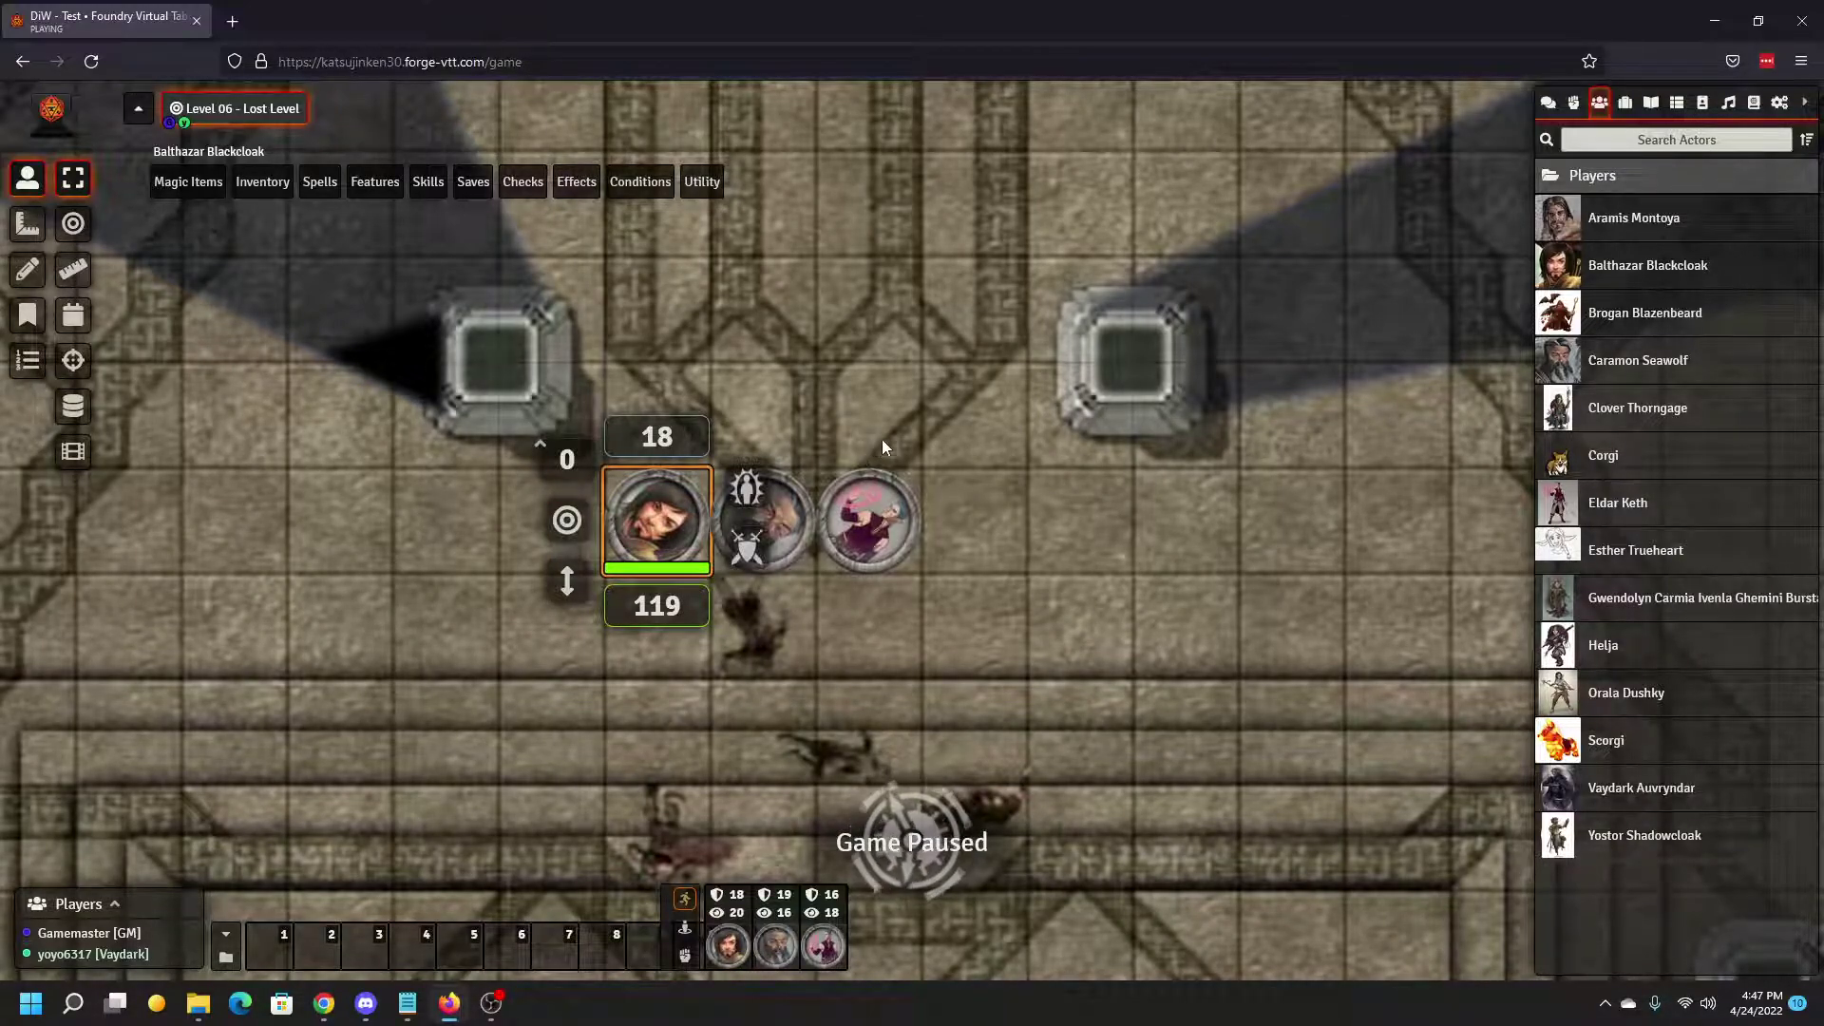
Step: Close the token HUD, zoom out and pan the map to show more of the hall
left_click(757, 364)
scroll(800, 395, "down", 4)
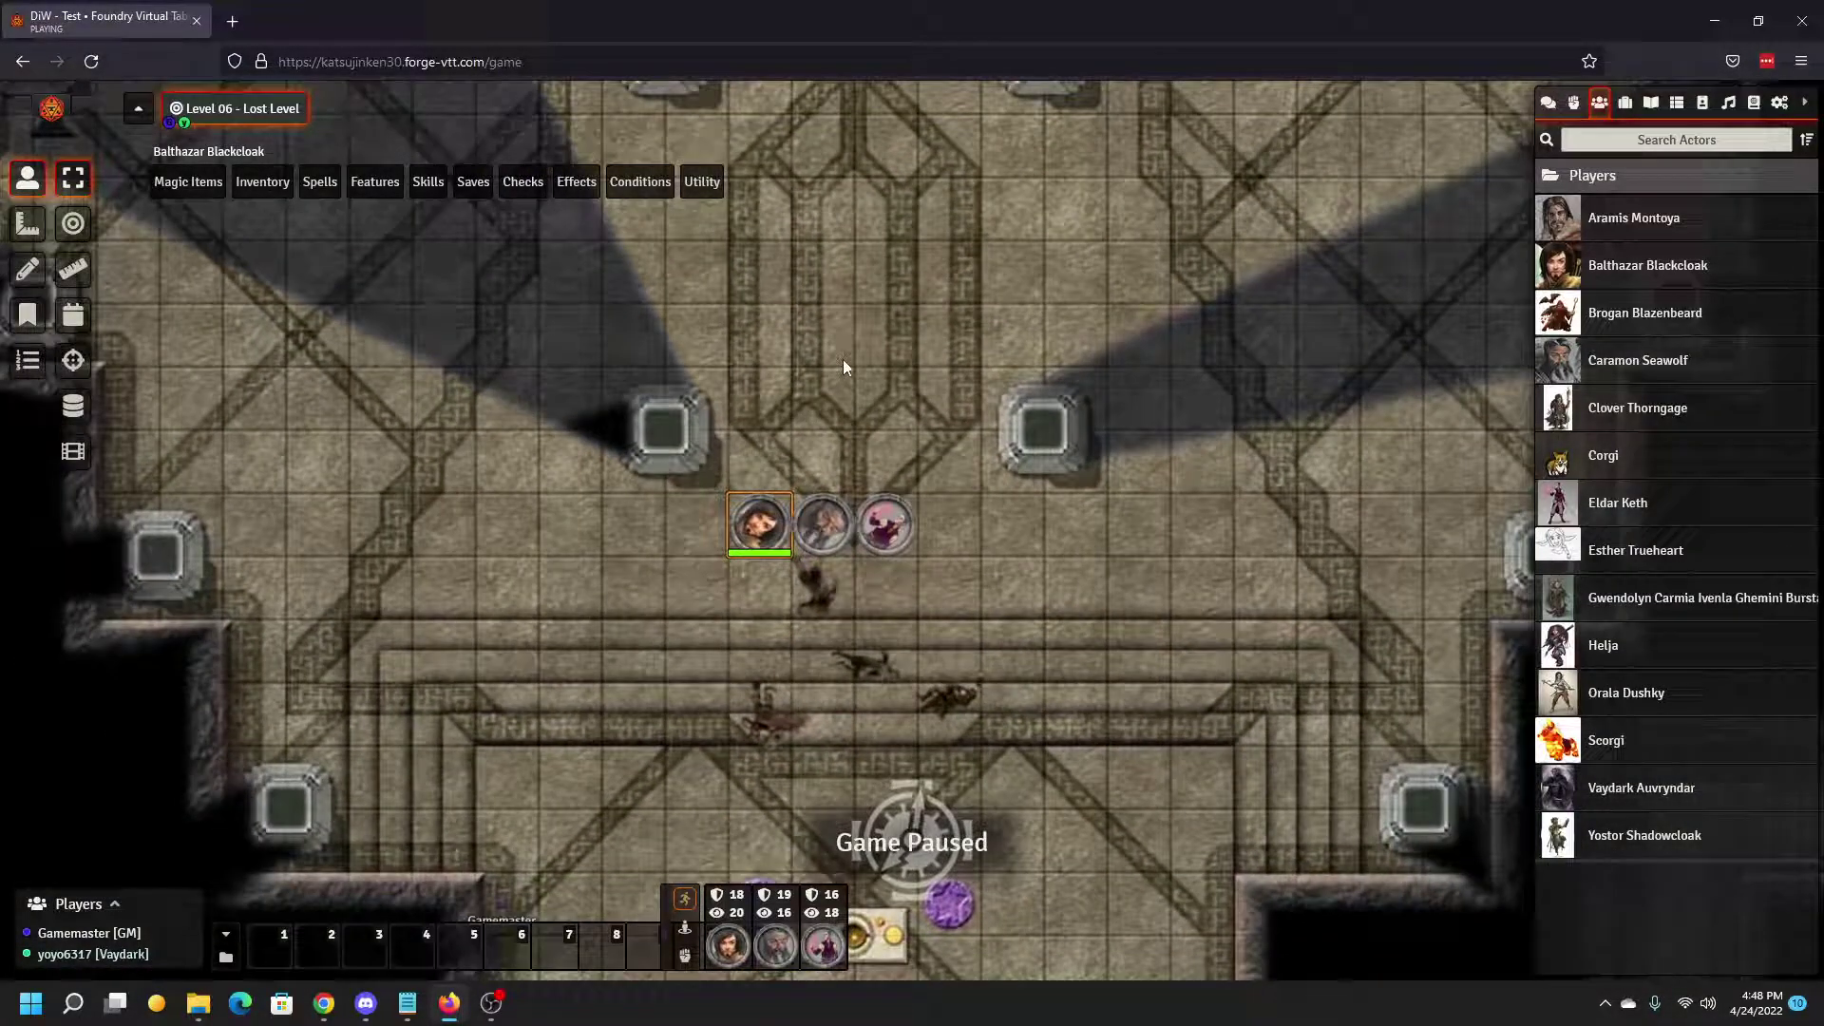
left_click_drag(842, 360, 835, 494)
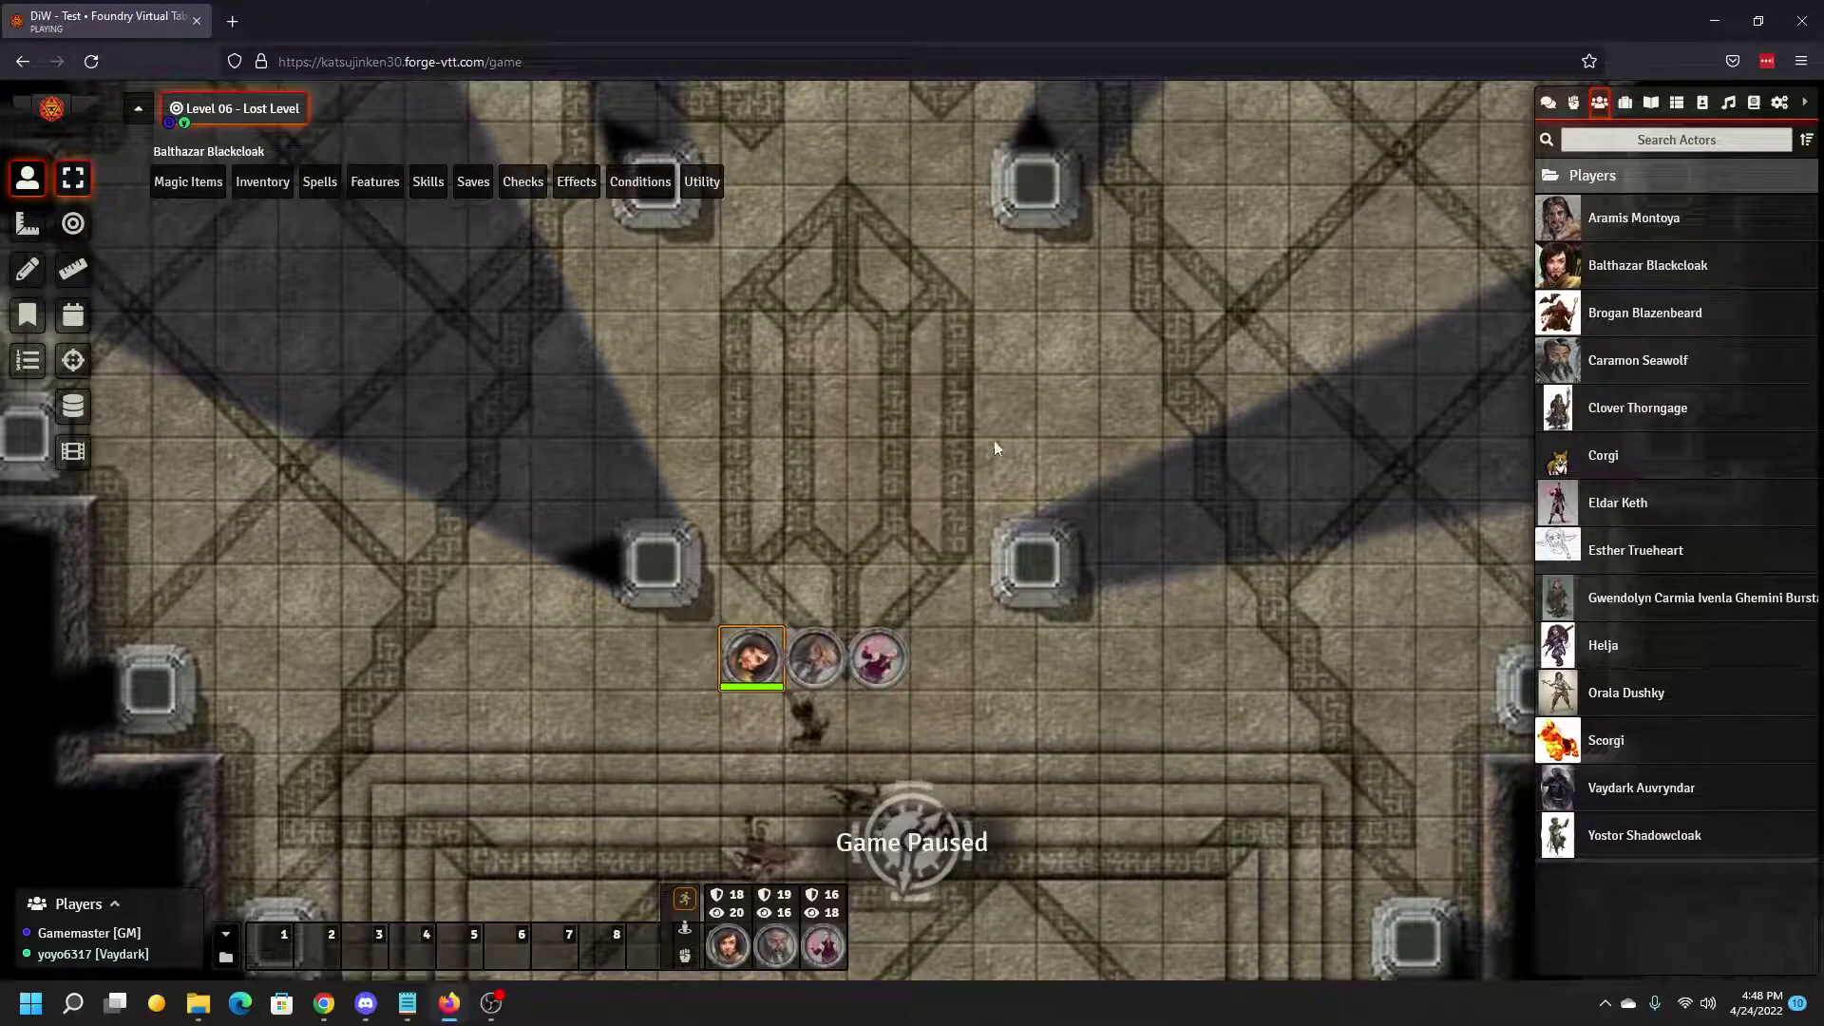
Step: Open and close Balthazar's character sheet, then switch to the Game Master's Foundry window
double_click(751, 664)
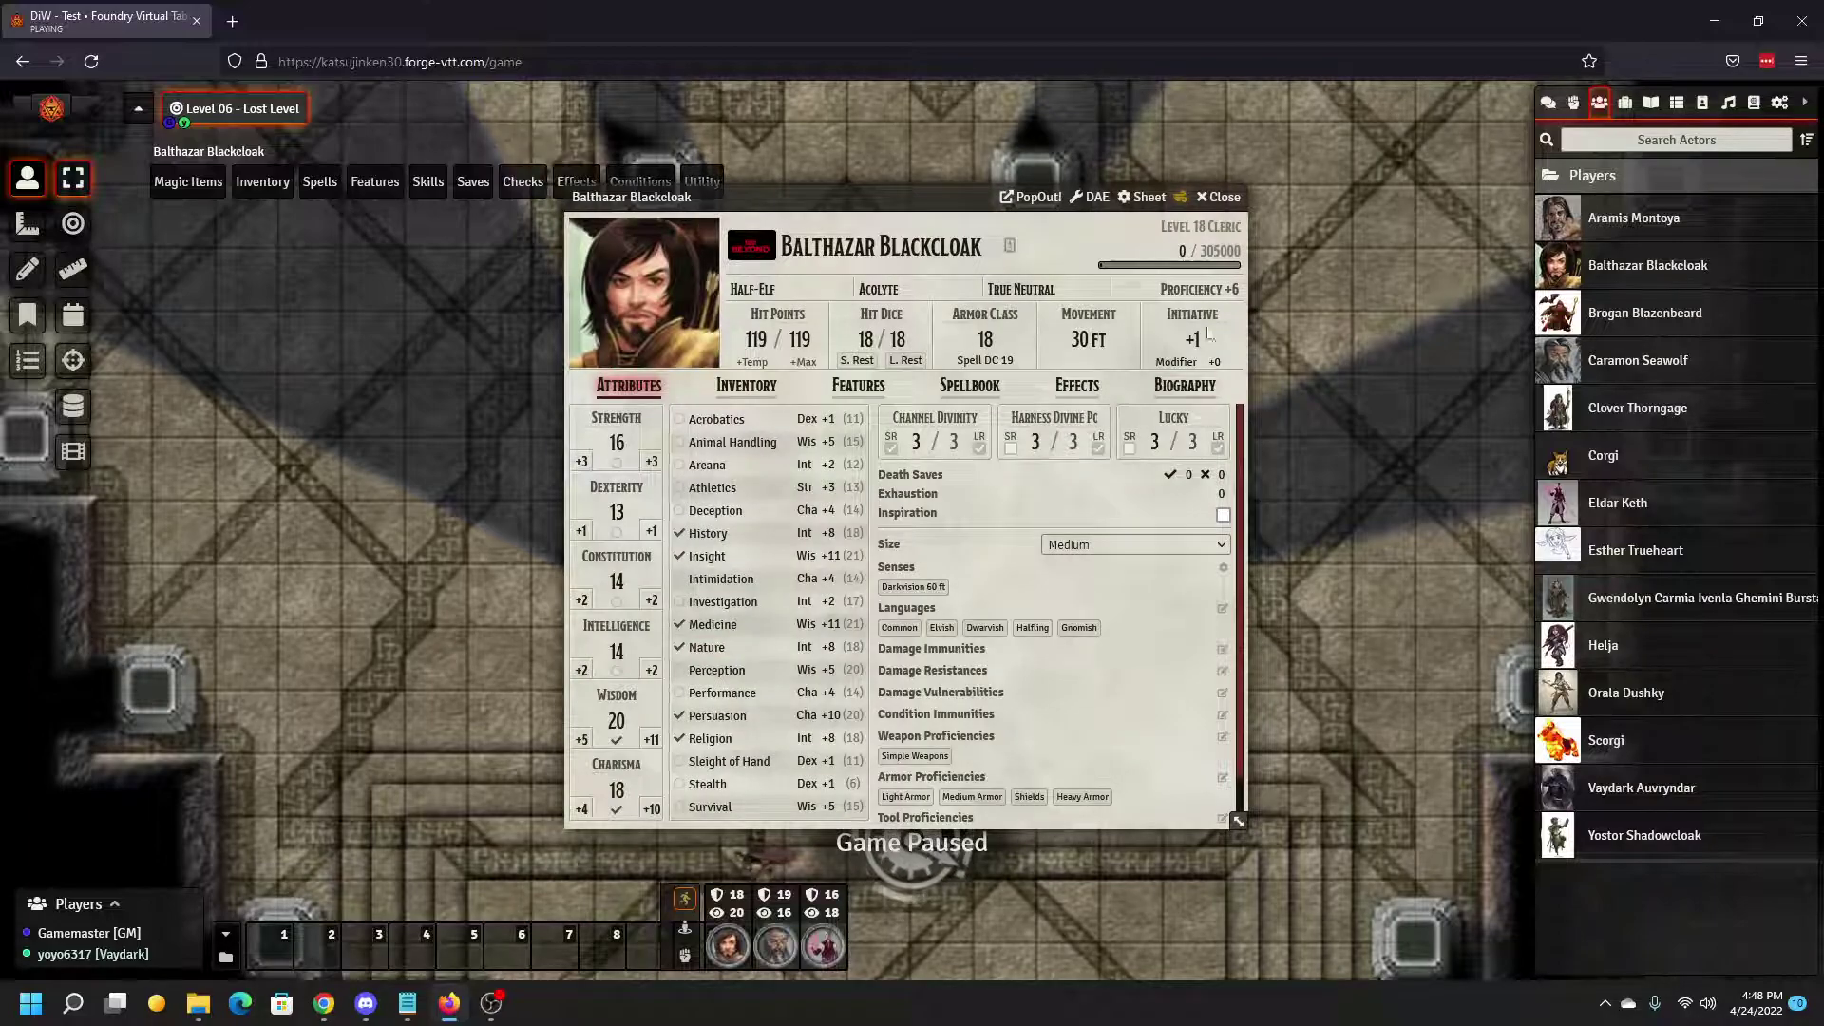
left_click(1221, 197)
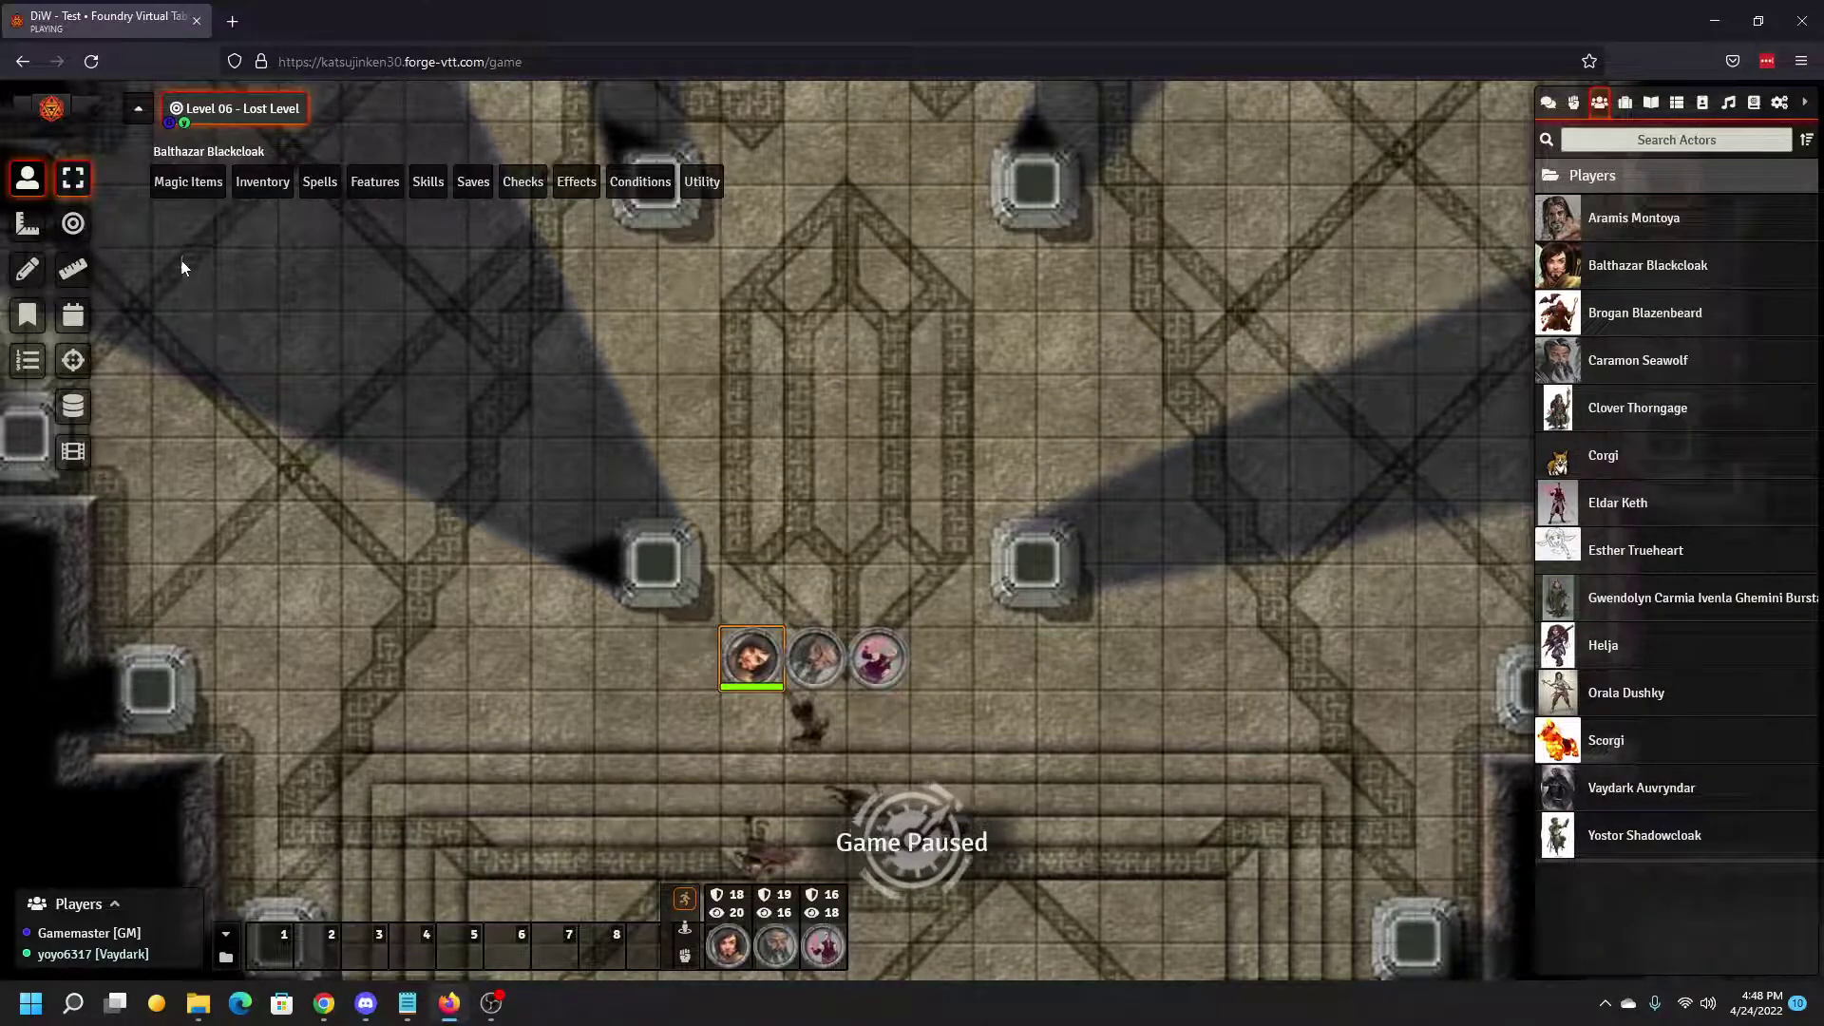
mouse_move(181, 192)
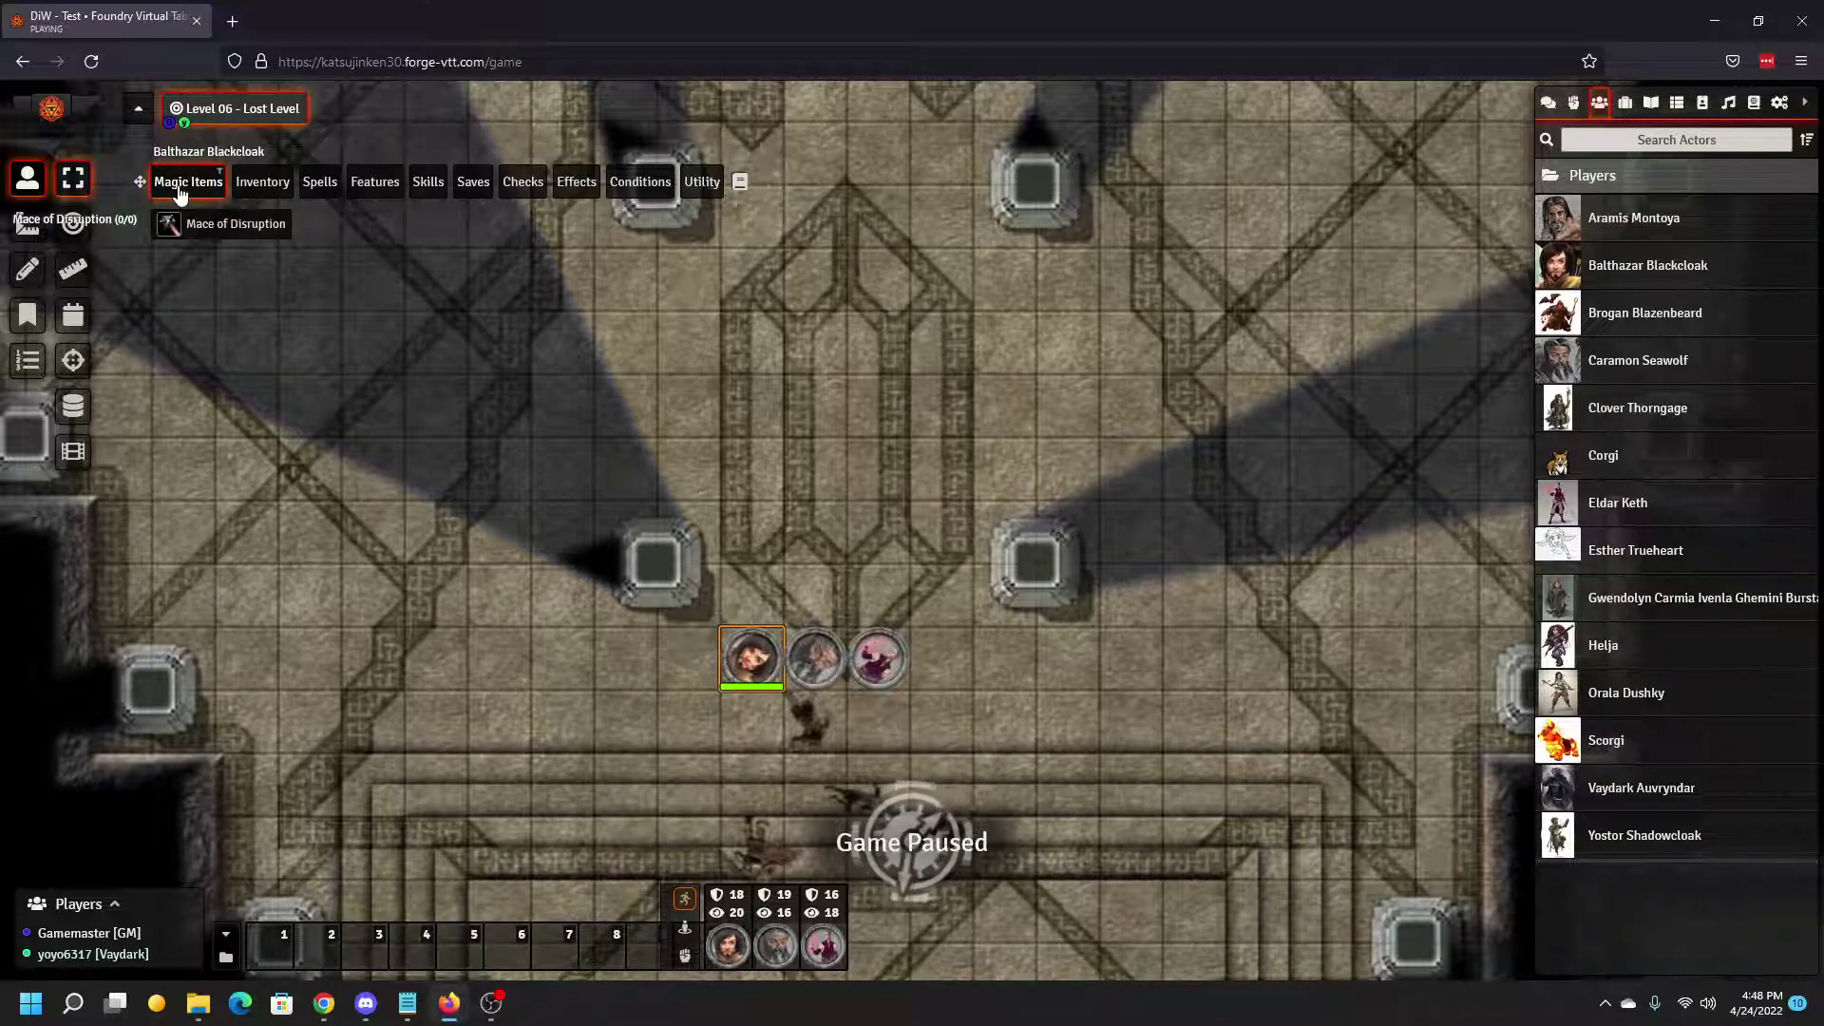
mouse_move(259, 191)
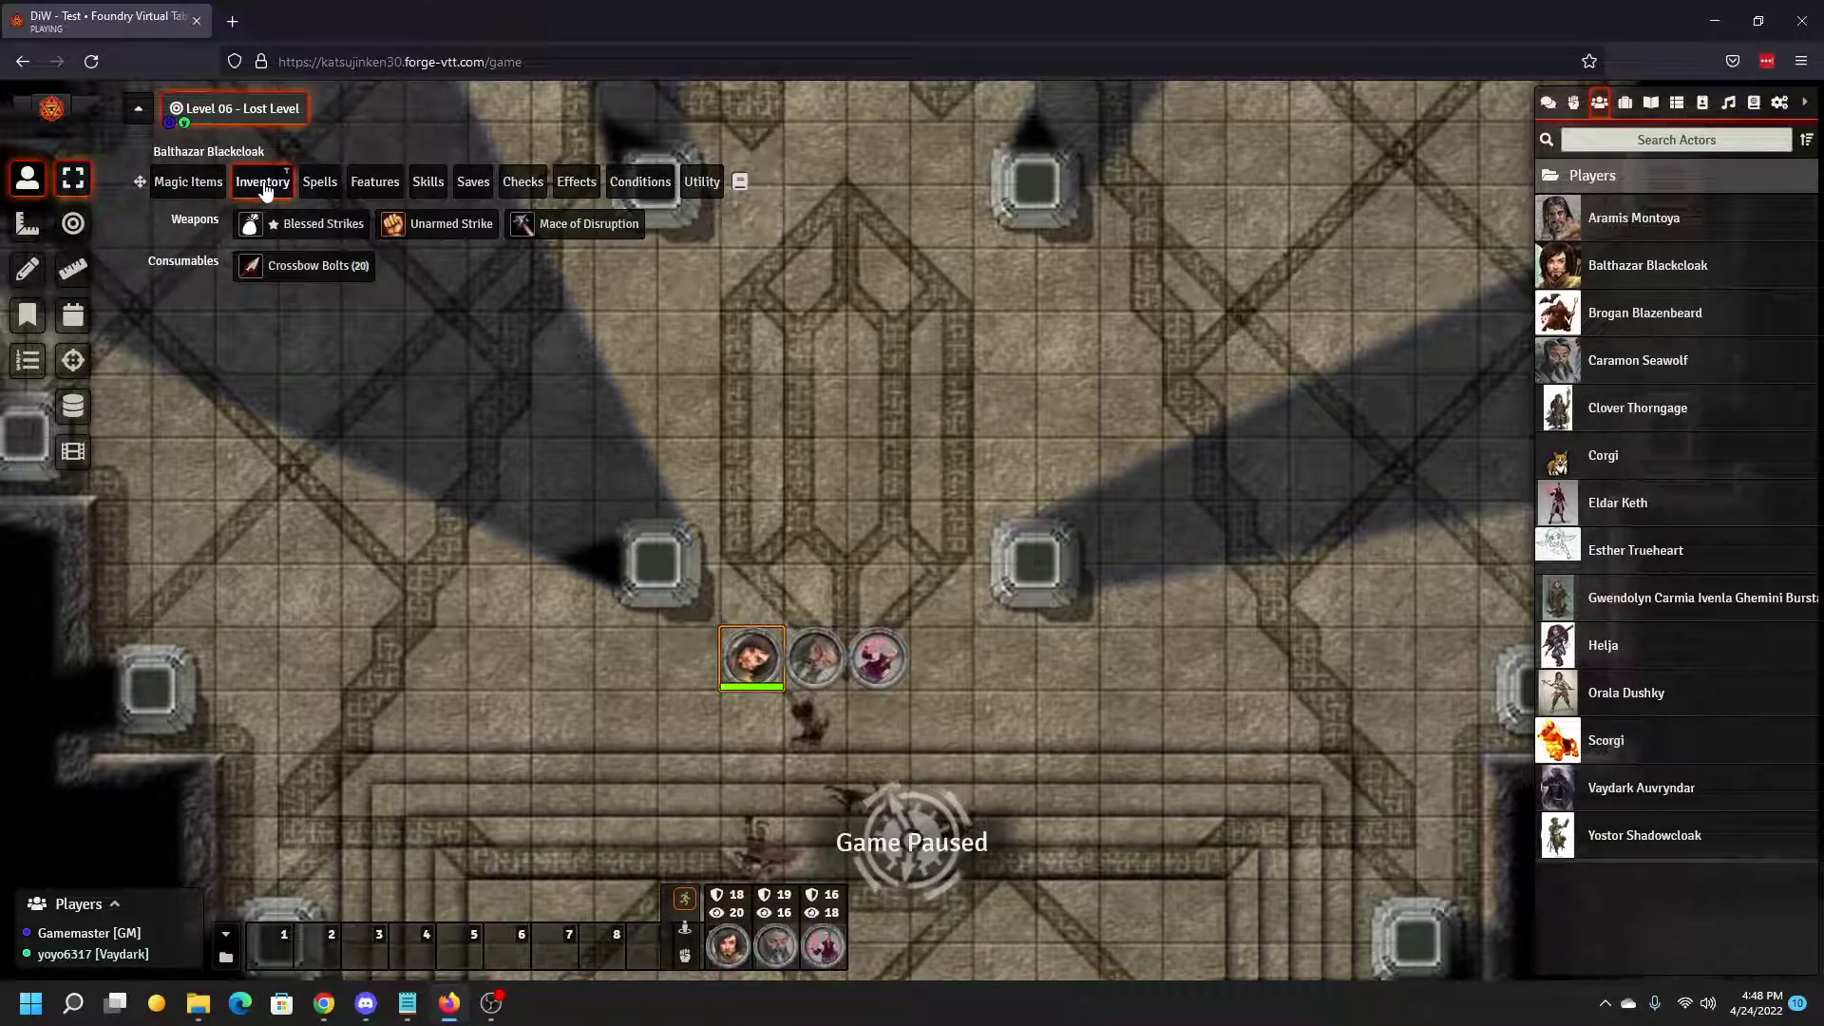
mouse_move(319, 192)
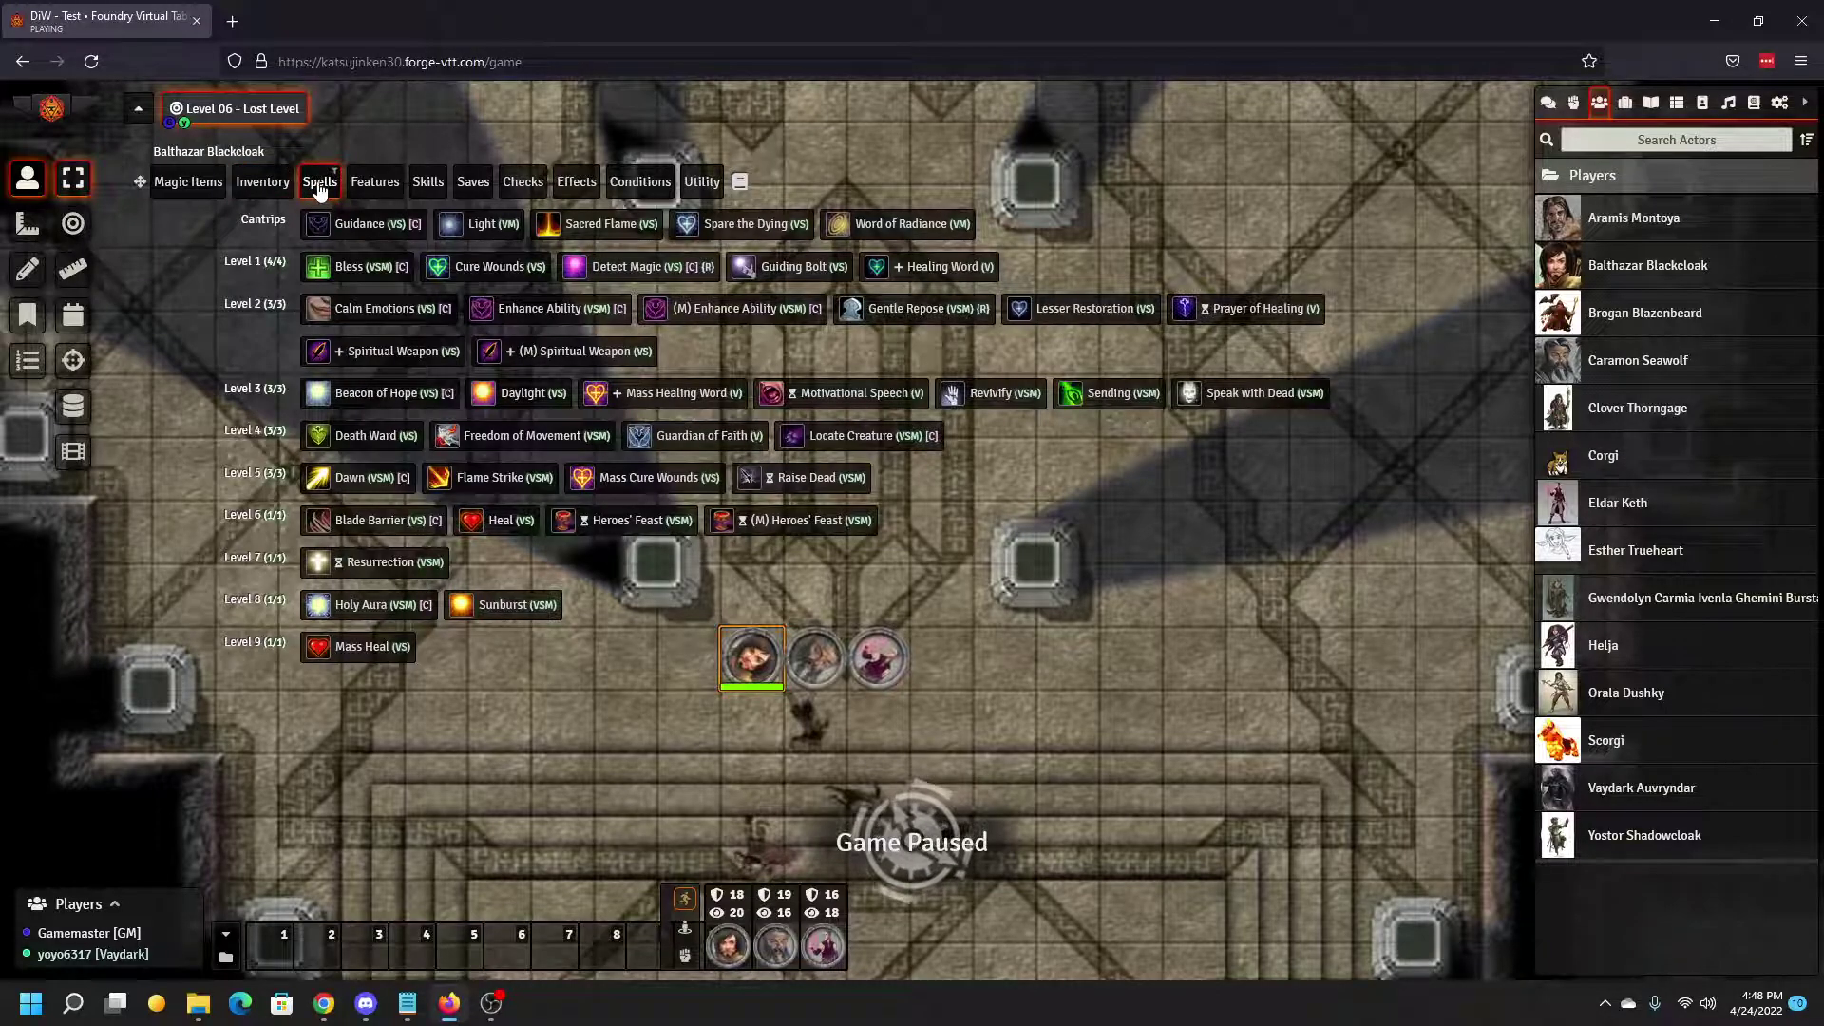
mouse_move(421, 185)
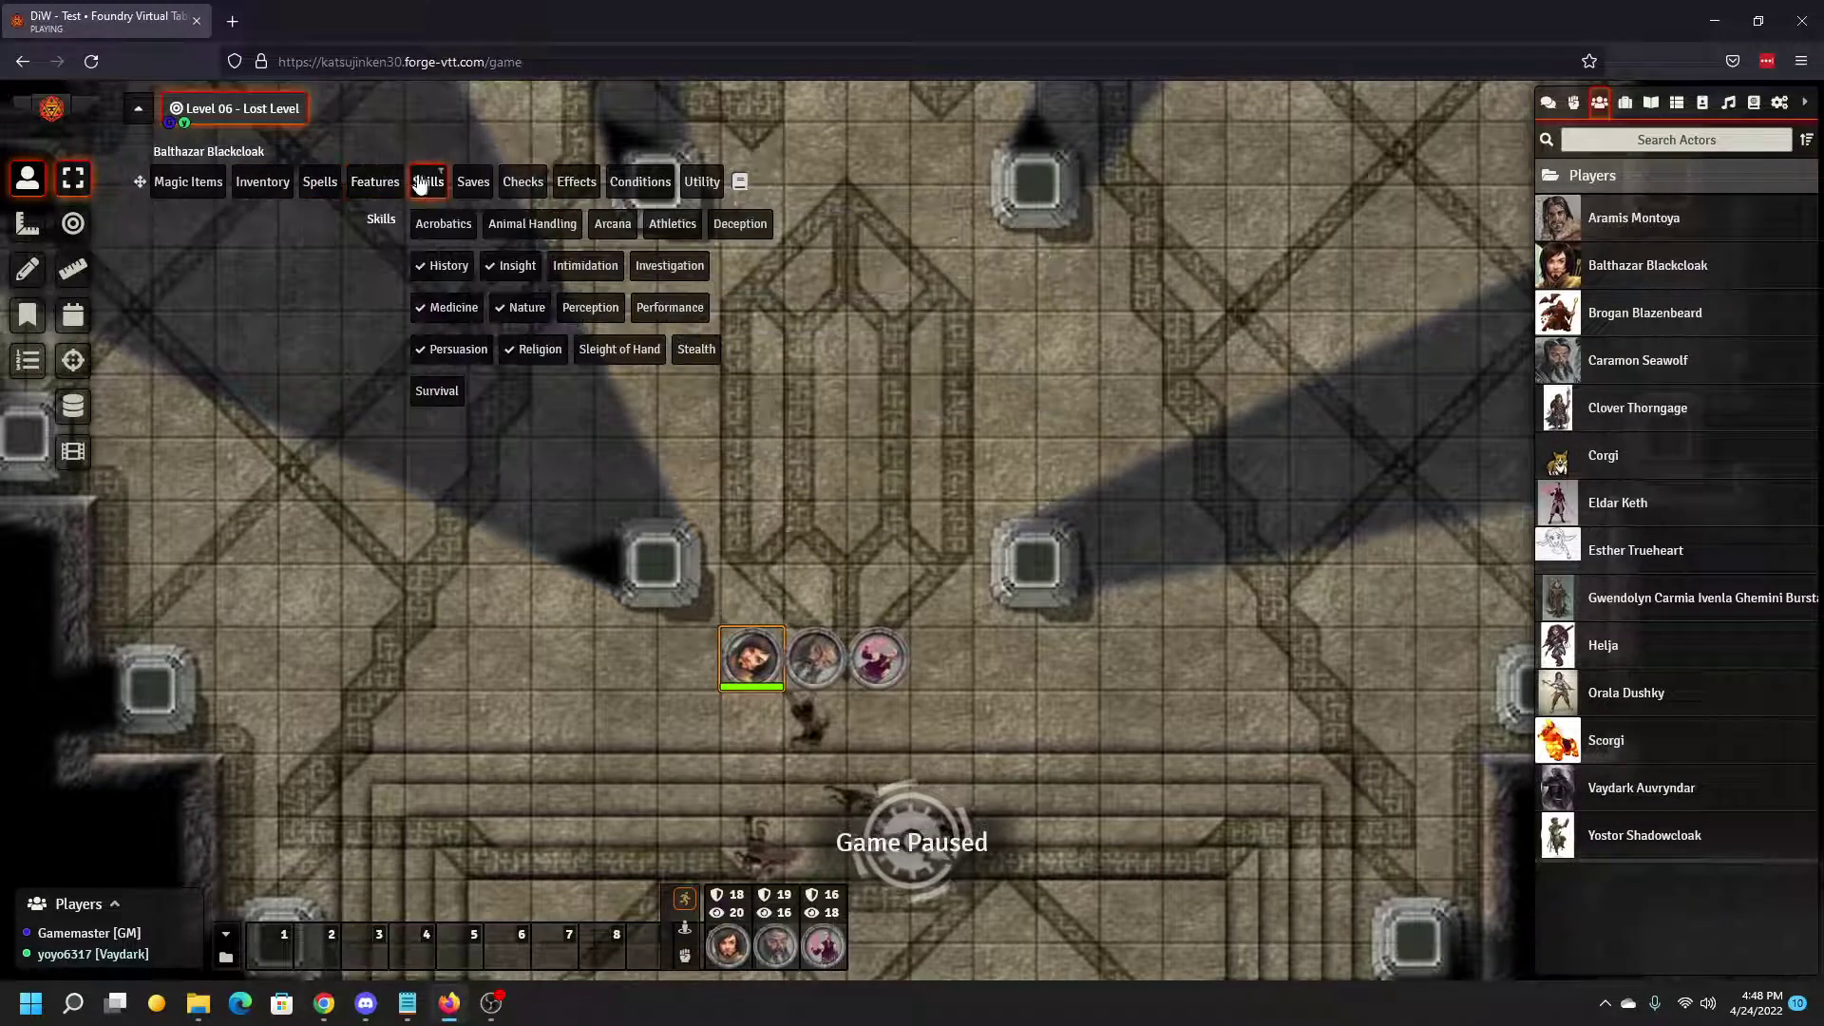
mouse_move(527, 188)
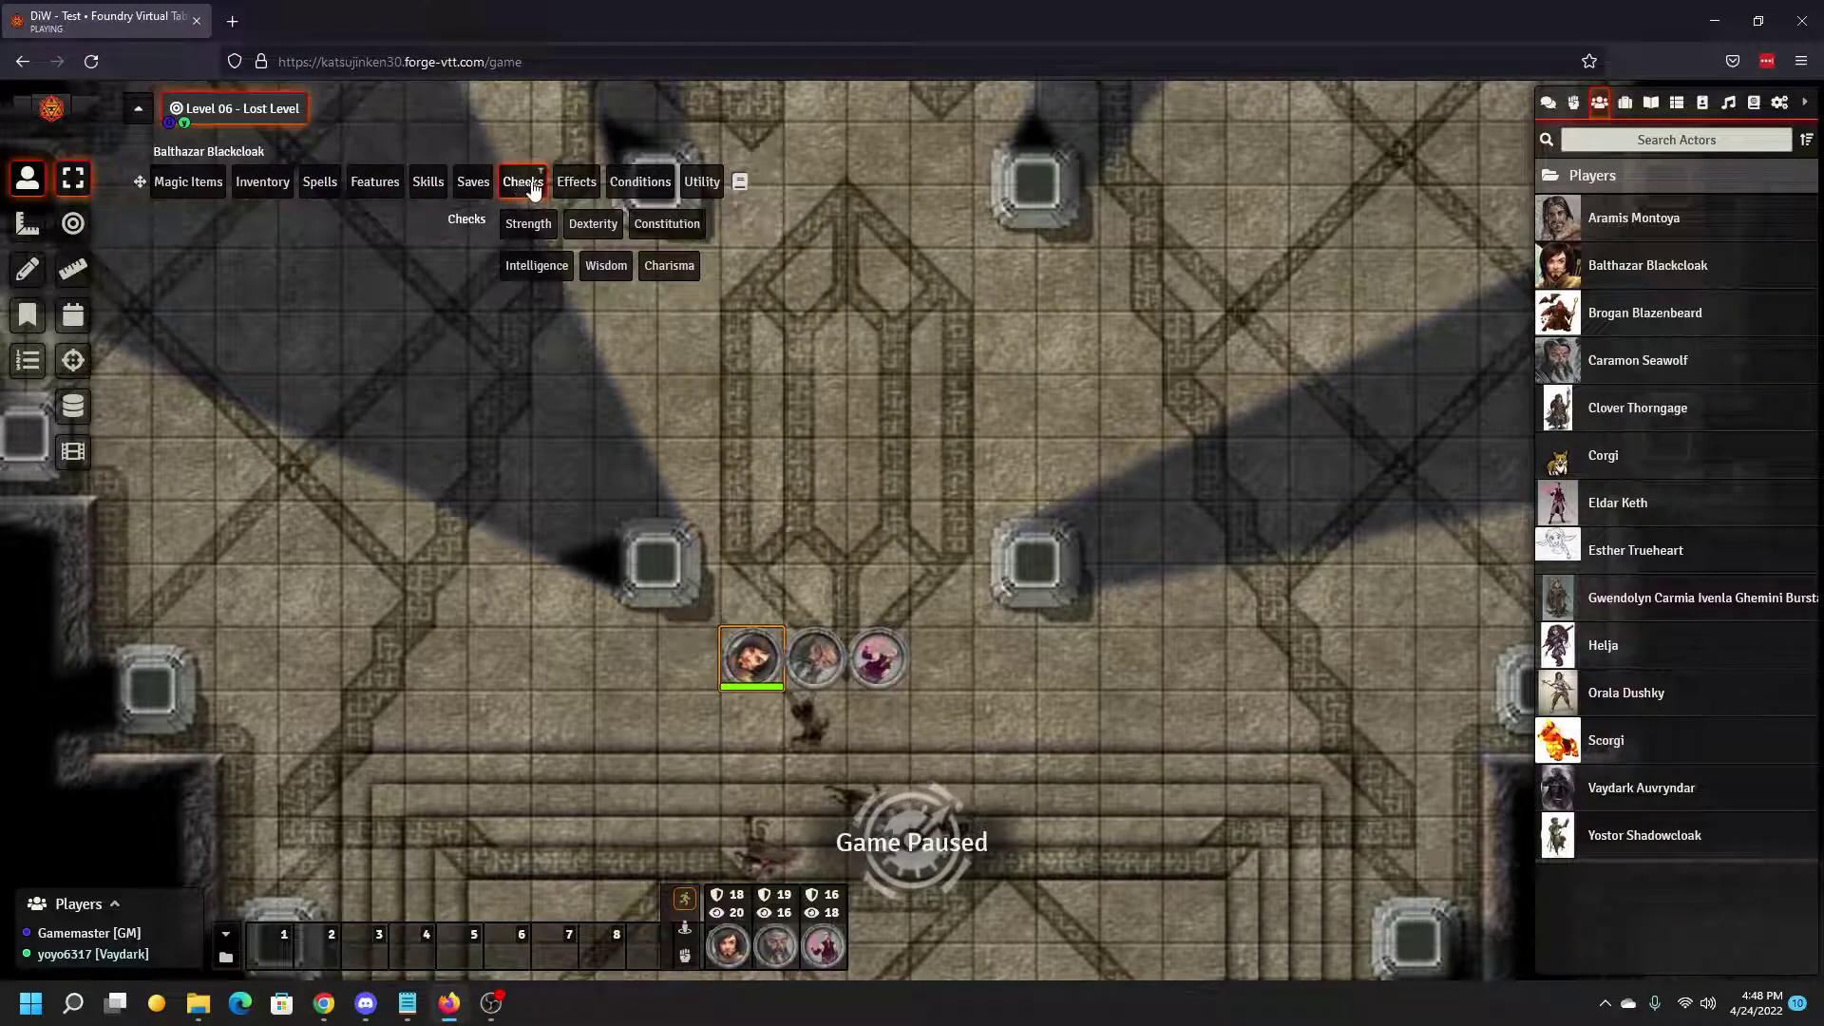
mouse_move(691, 186)
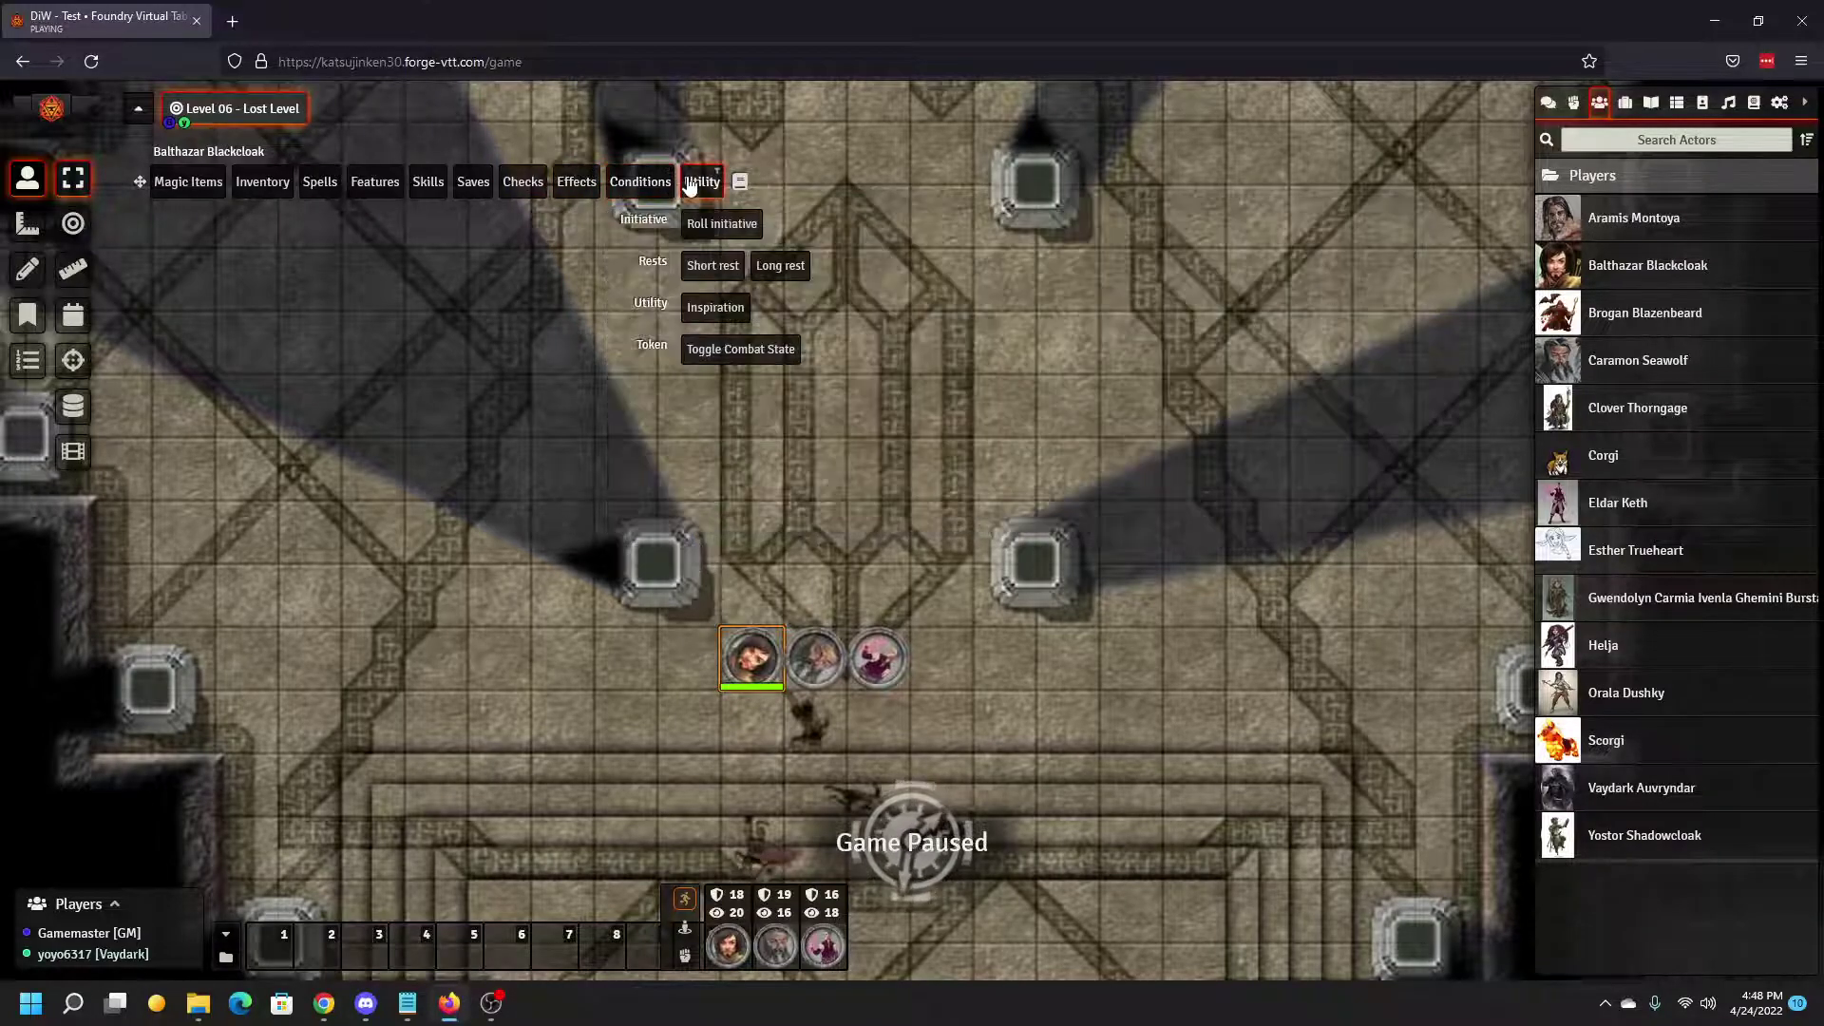
left_click(324, 1003)
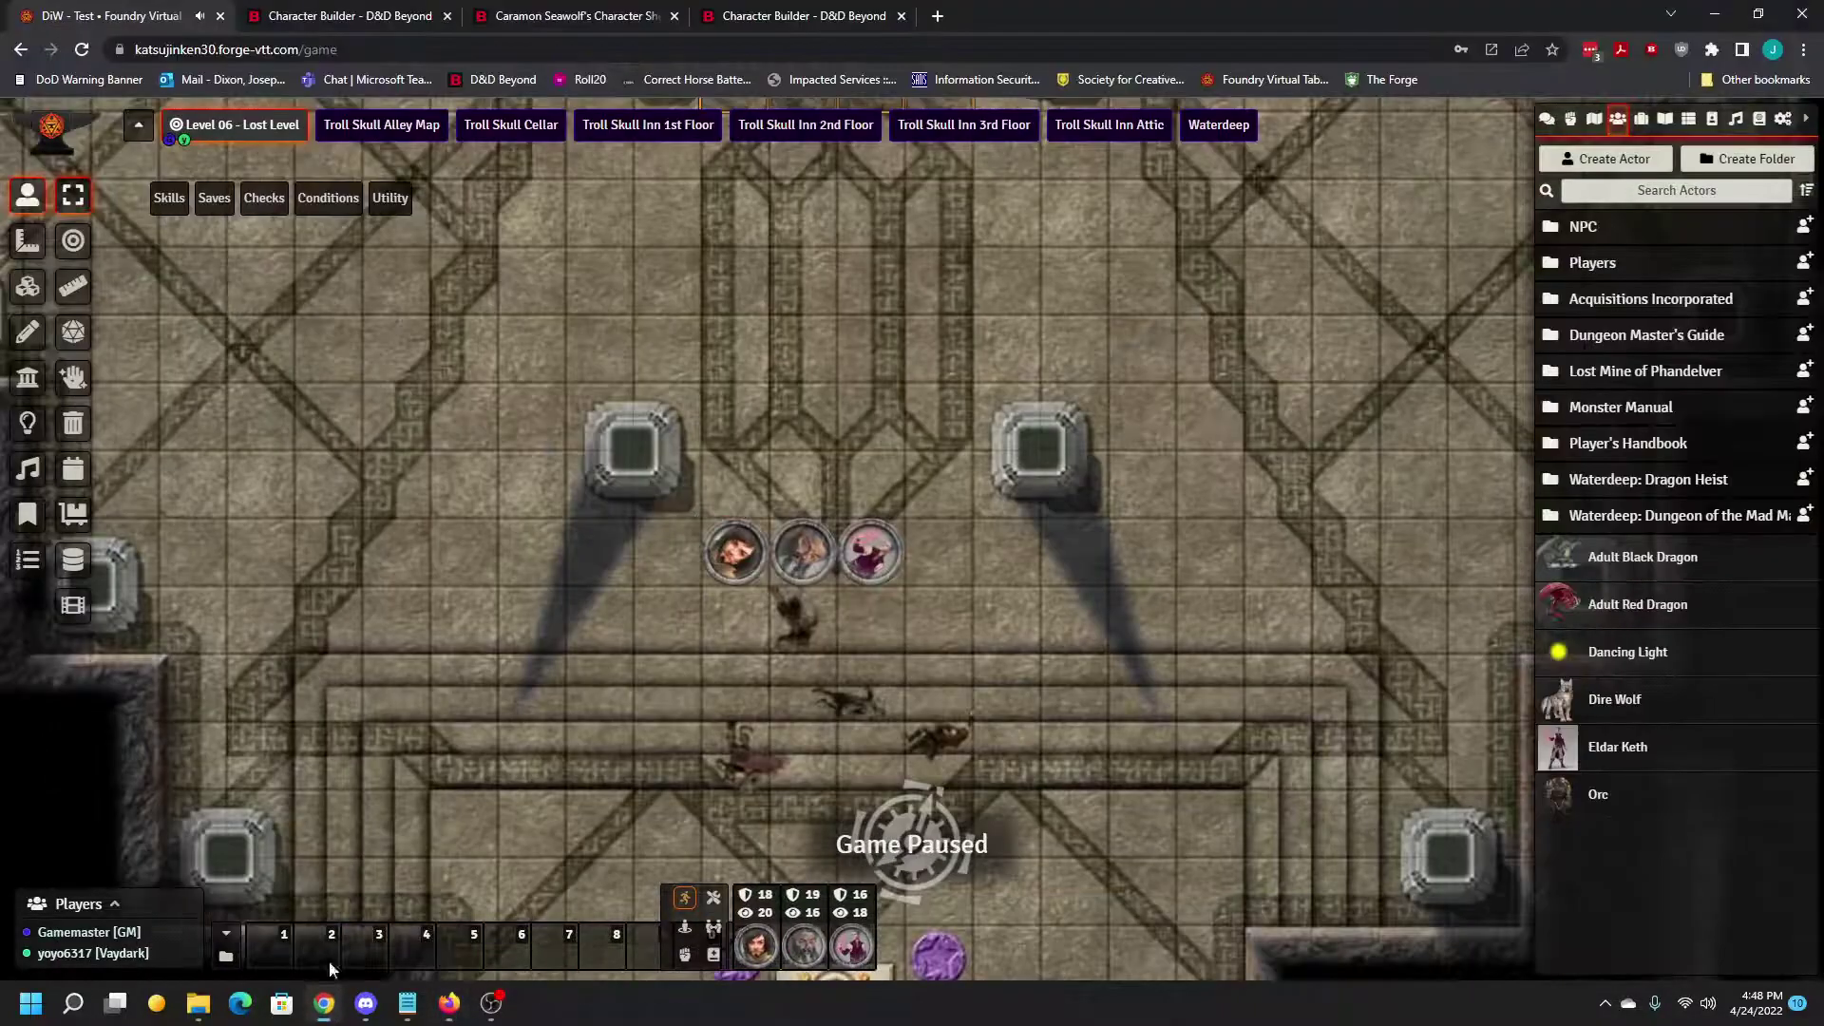
Step: Open Balthazar Blackcloak's character sheet from the D&D Beyond Character Builder
left_click(349, 16)
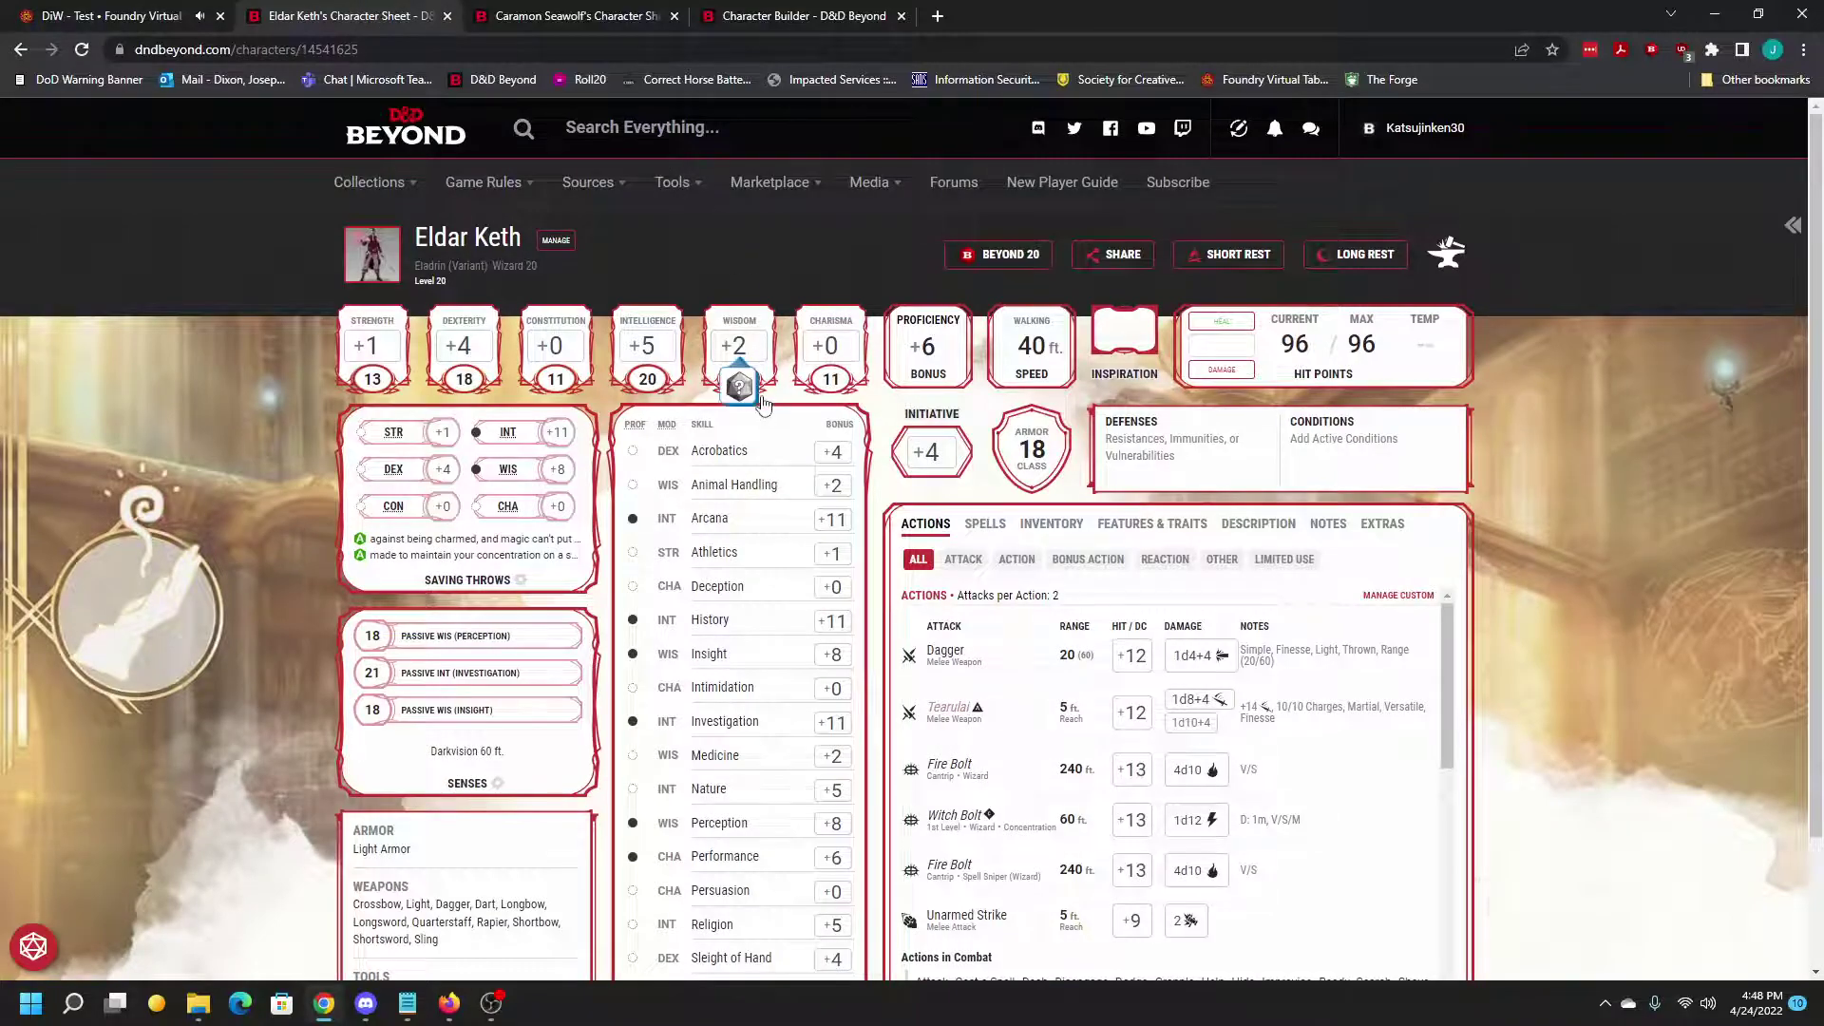
left_click(819, 16)
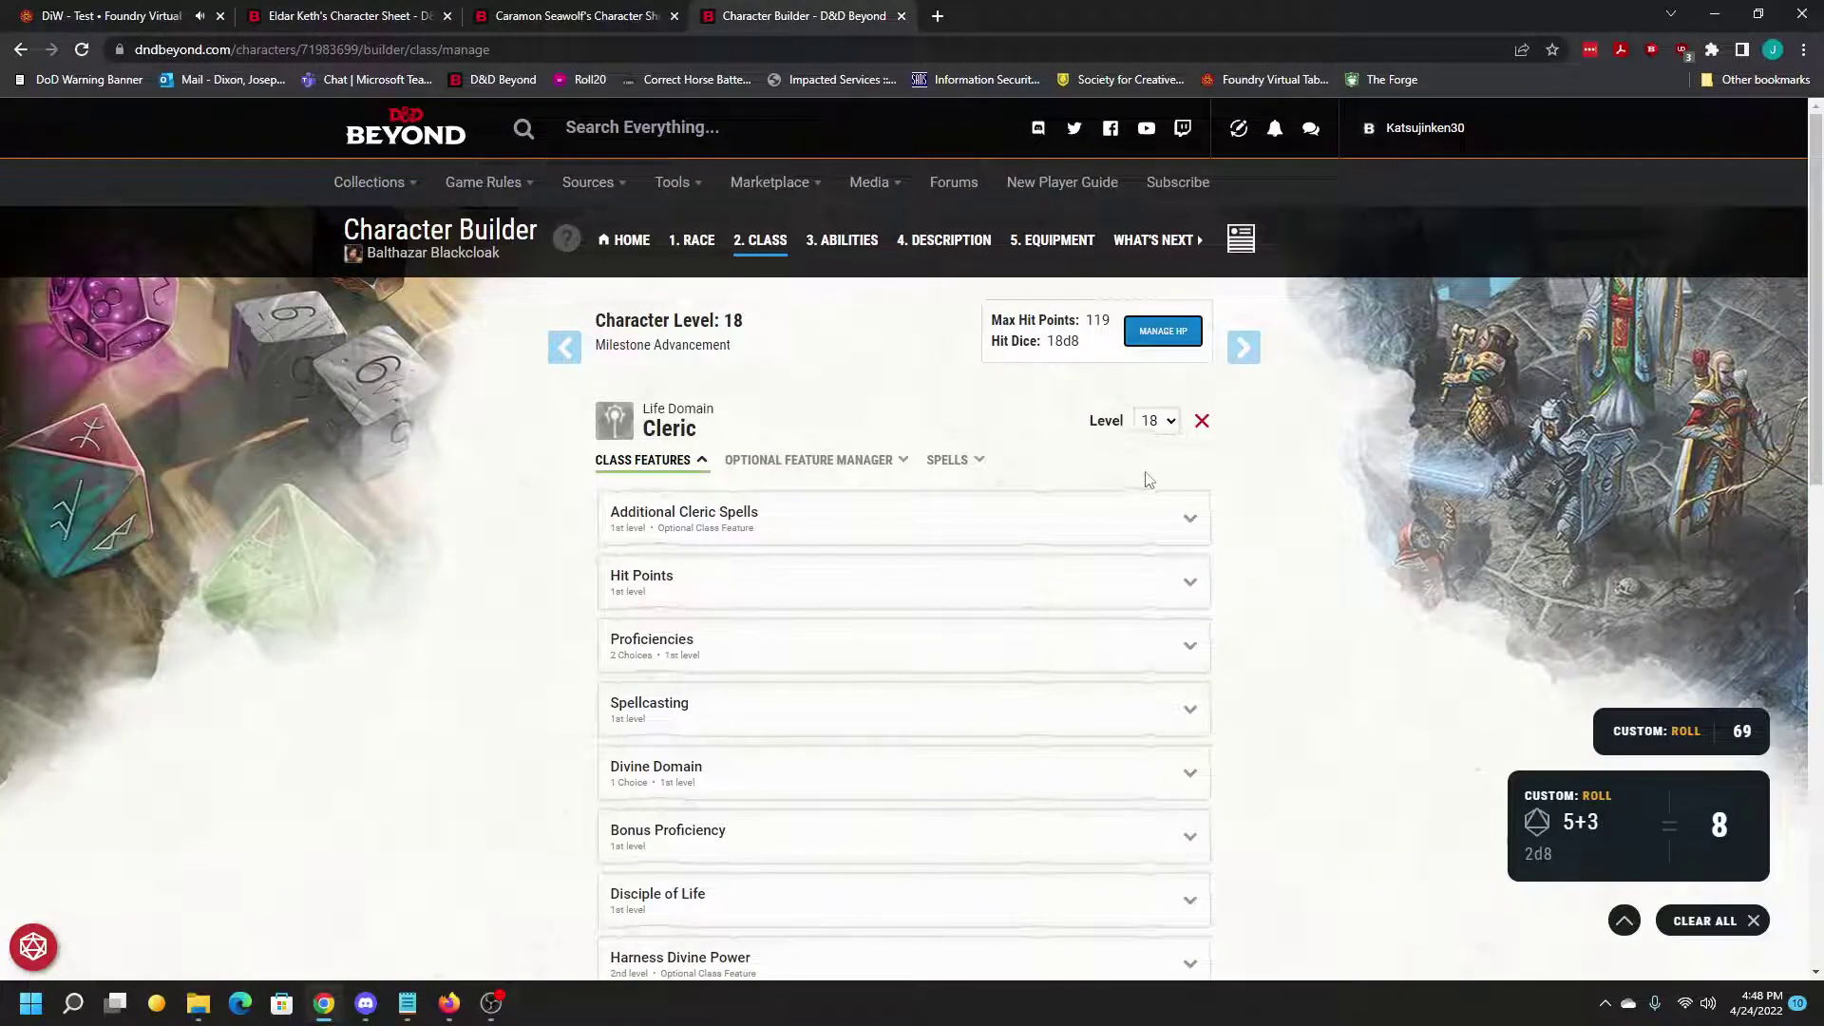
left_click(1239, 240)
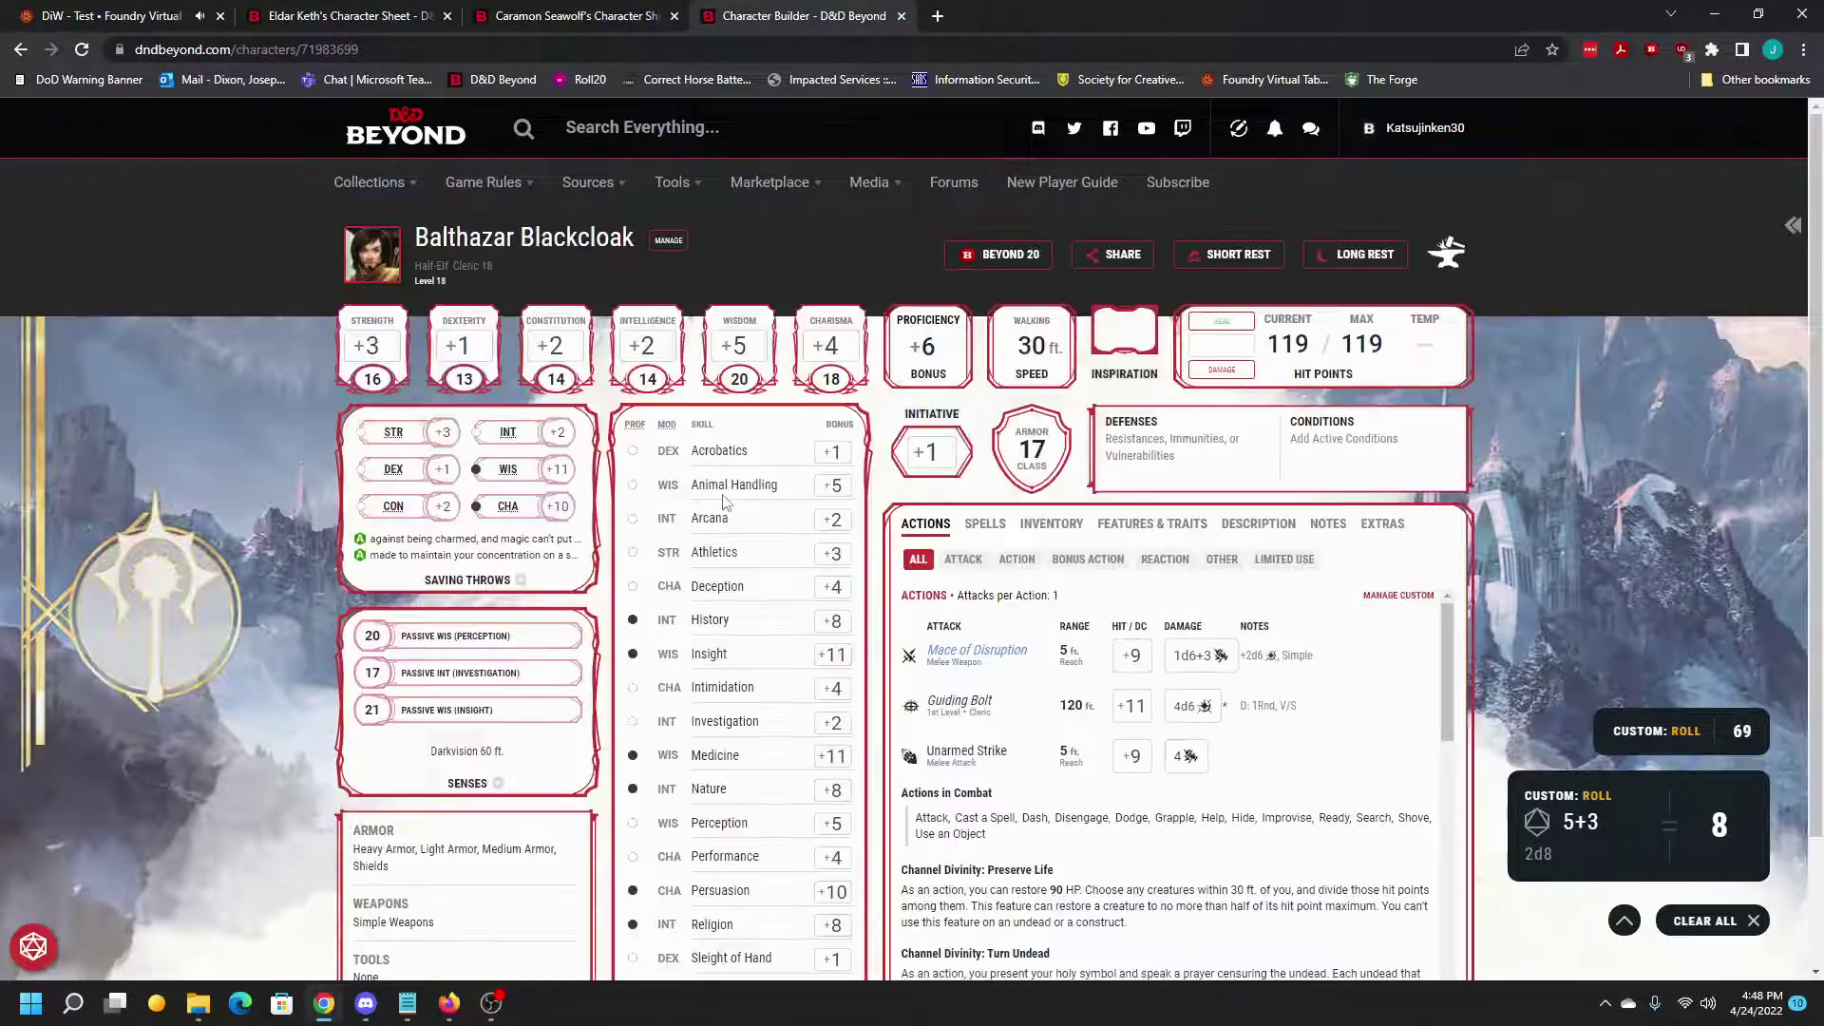
scroll(760, 511, "down", 1)
scroll(760, 511, "down", 1)
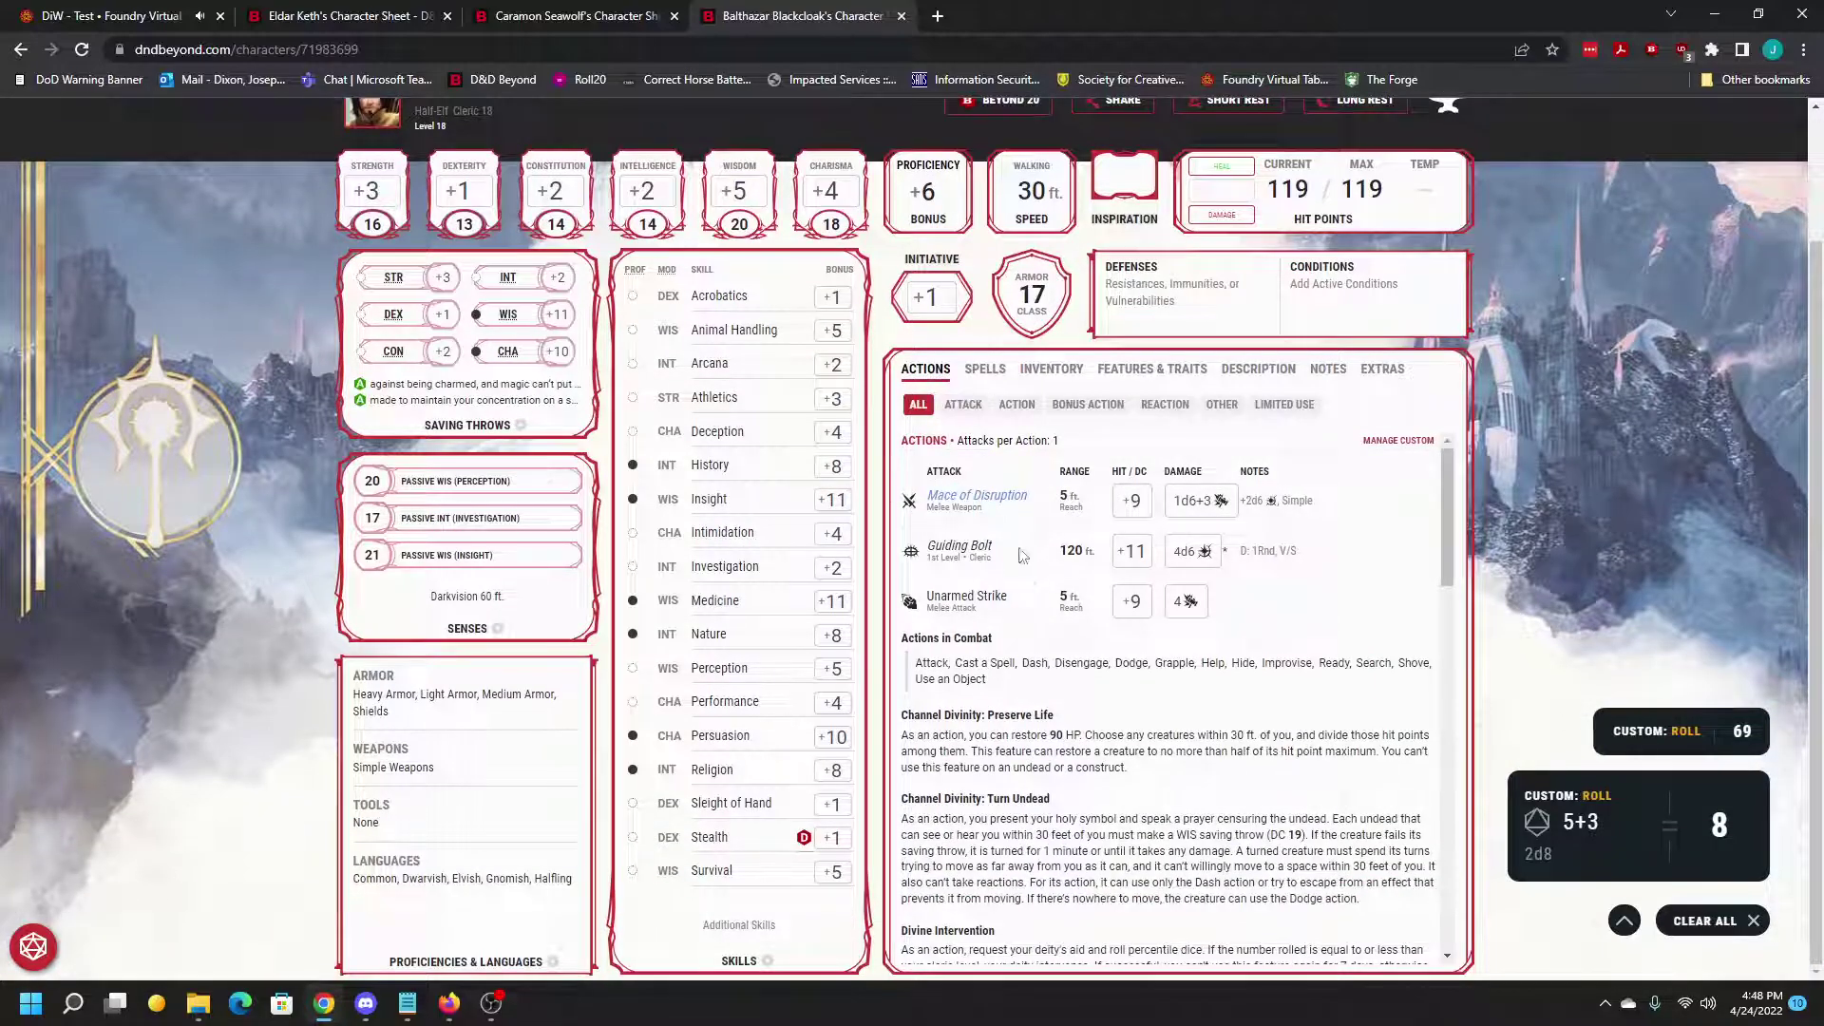
scroll(532, 487, "up", 2)
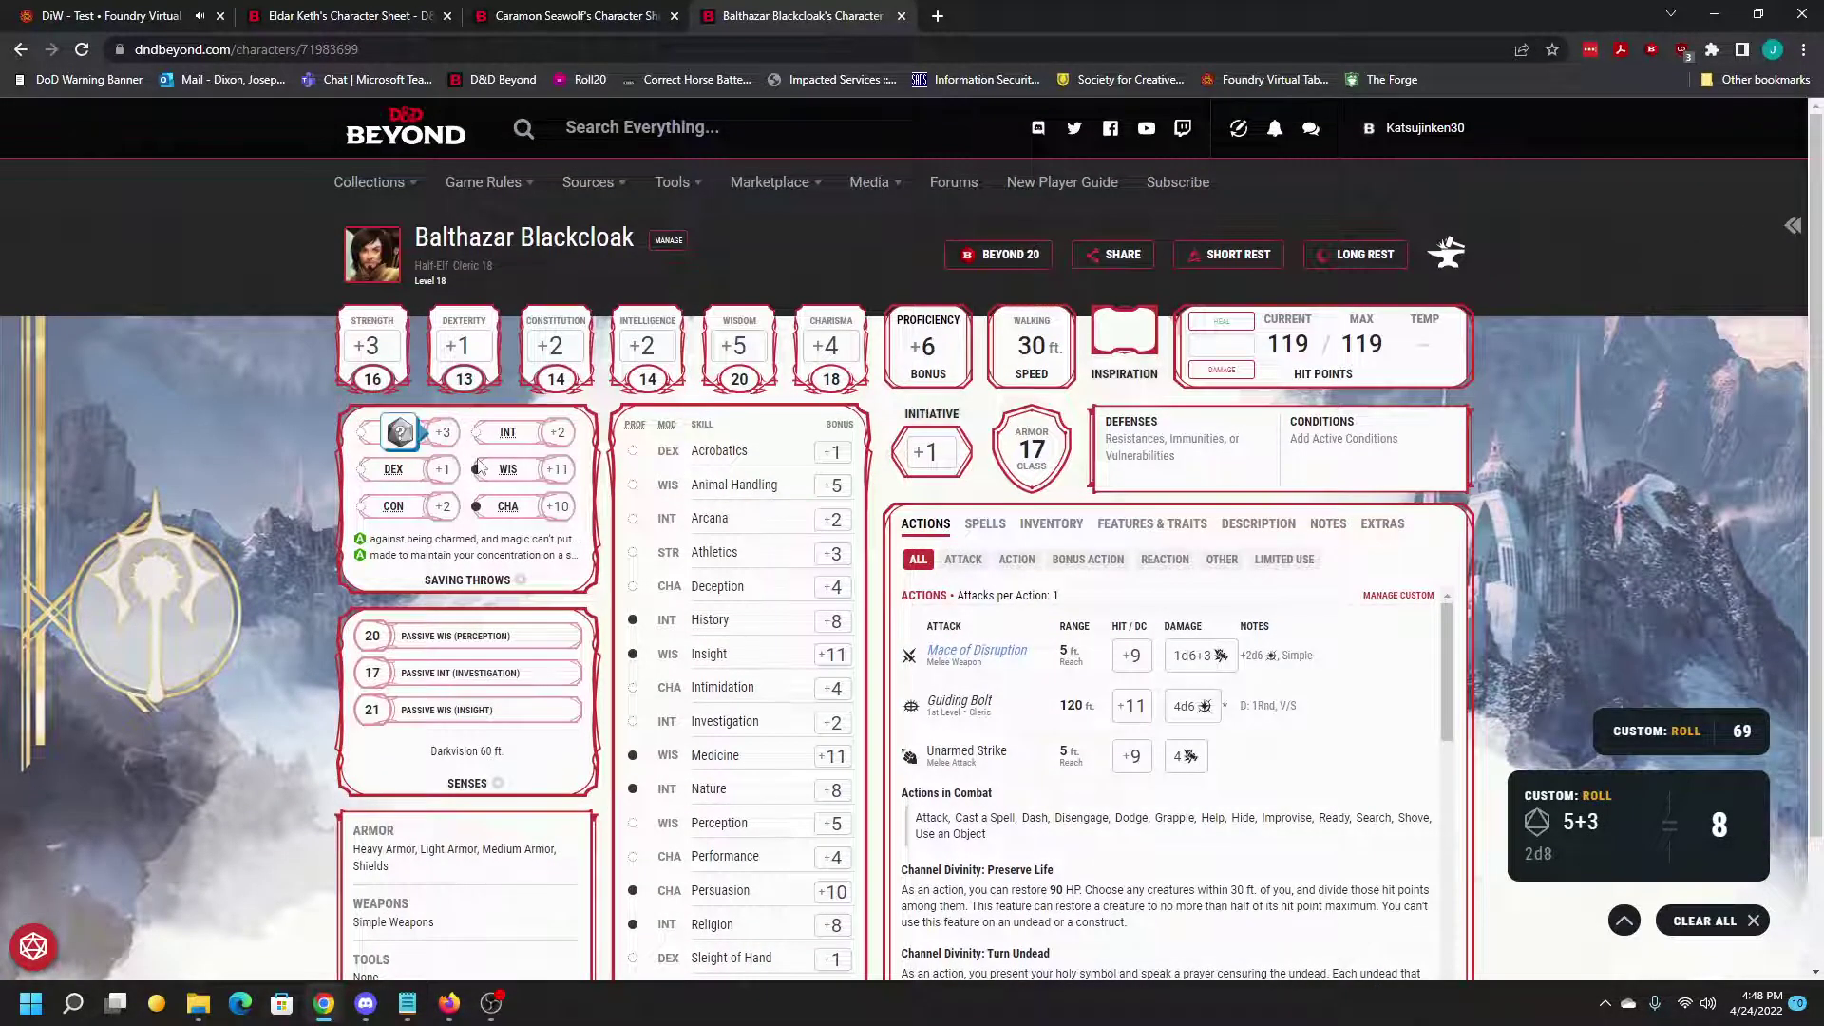
Step: Check the Beyond20 roll options, then return to the player's Foundry window
left_click(1652, 52)
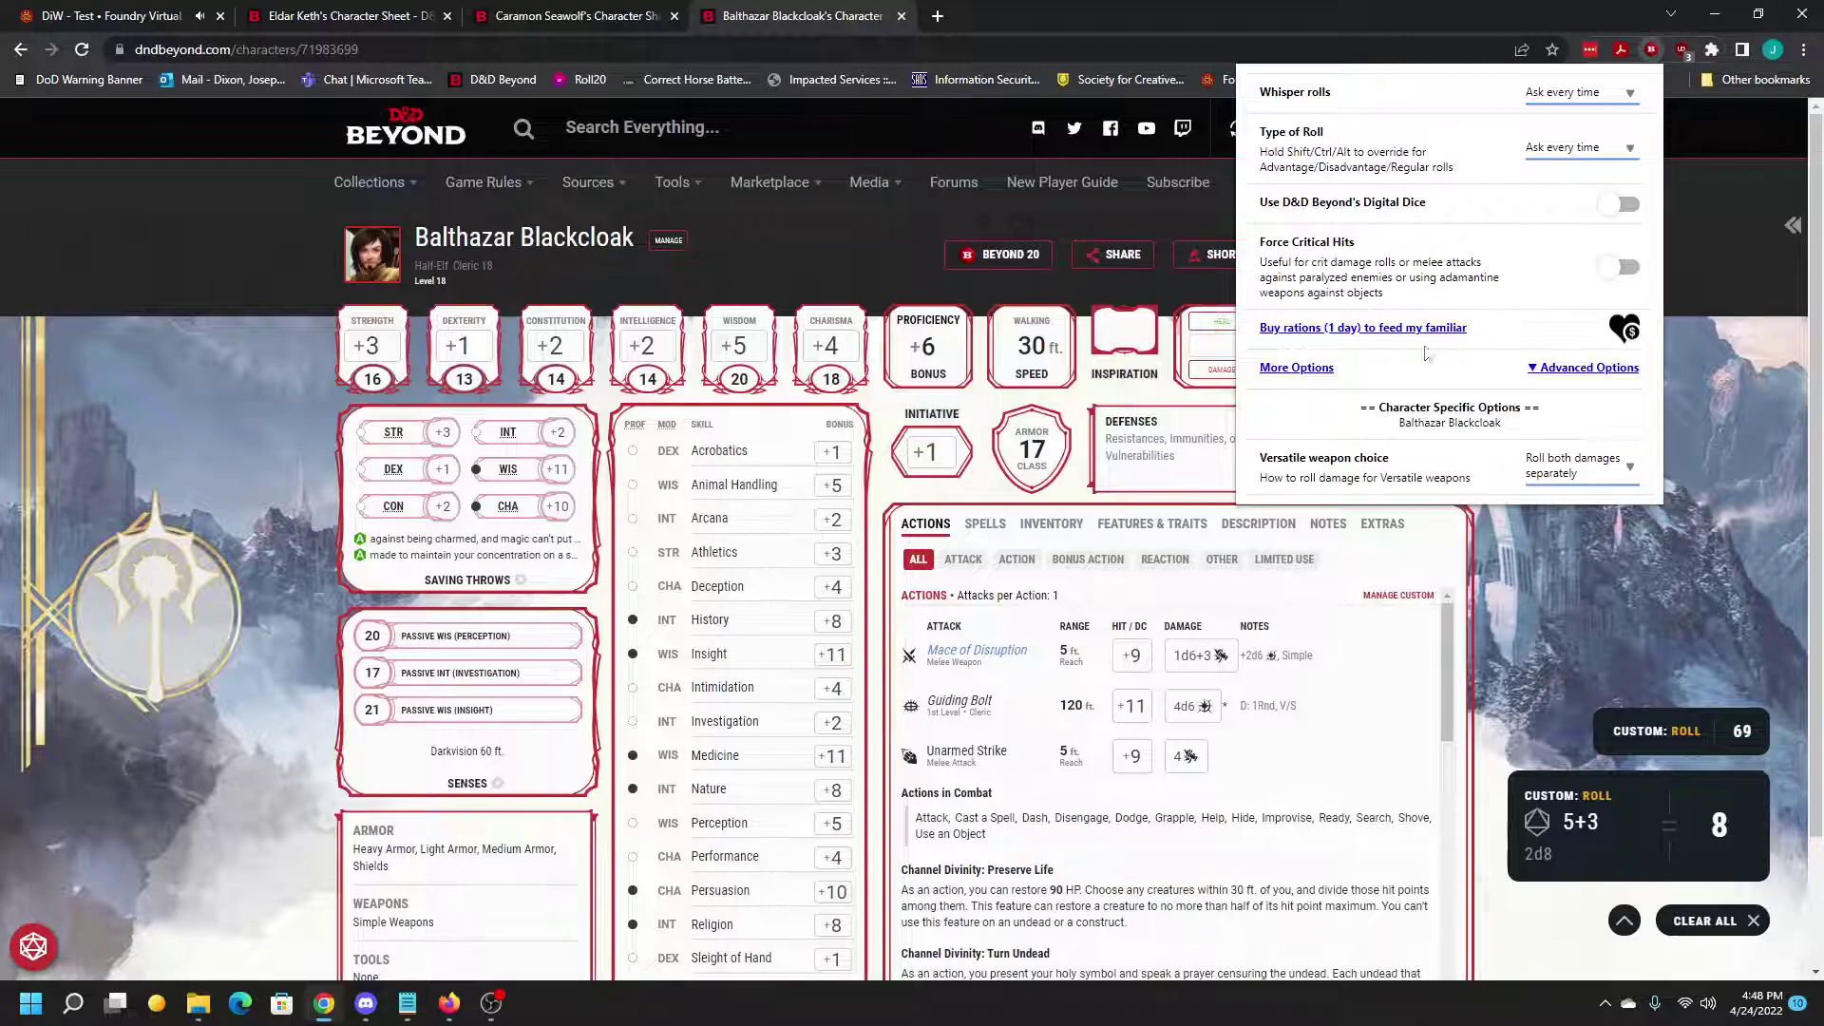
left_click(1652, 53)
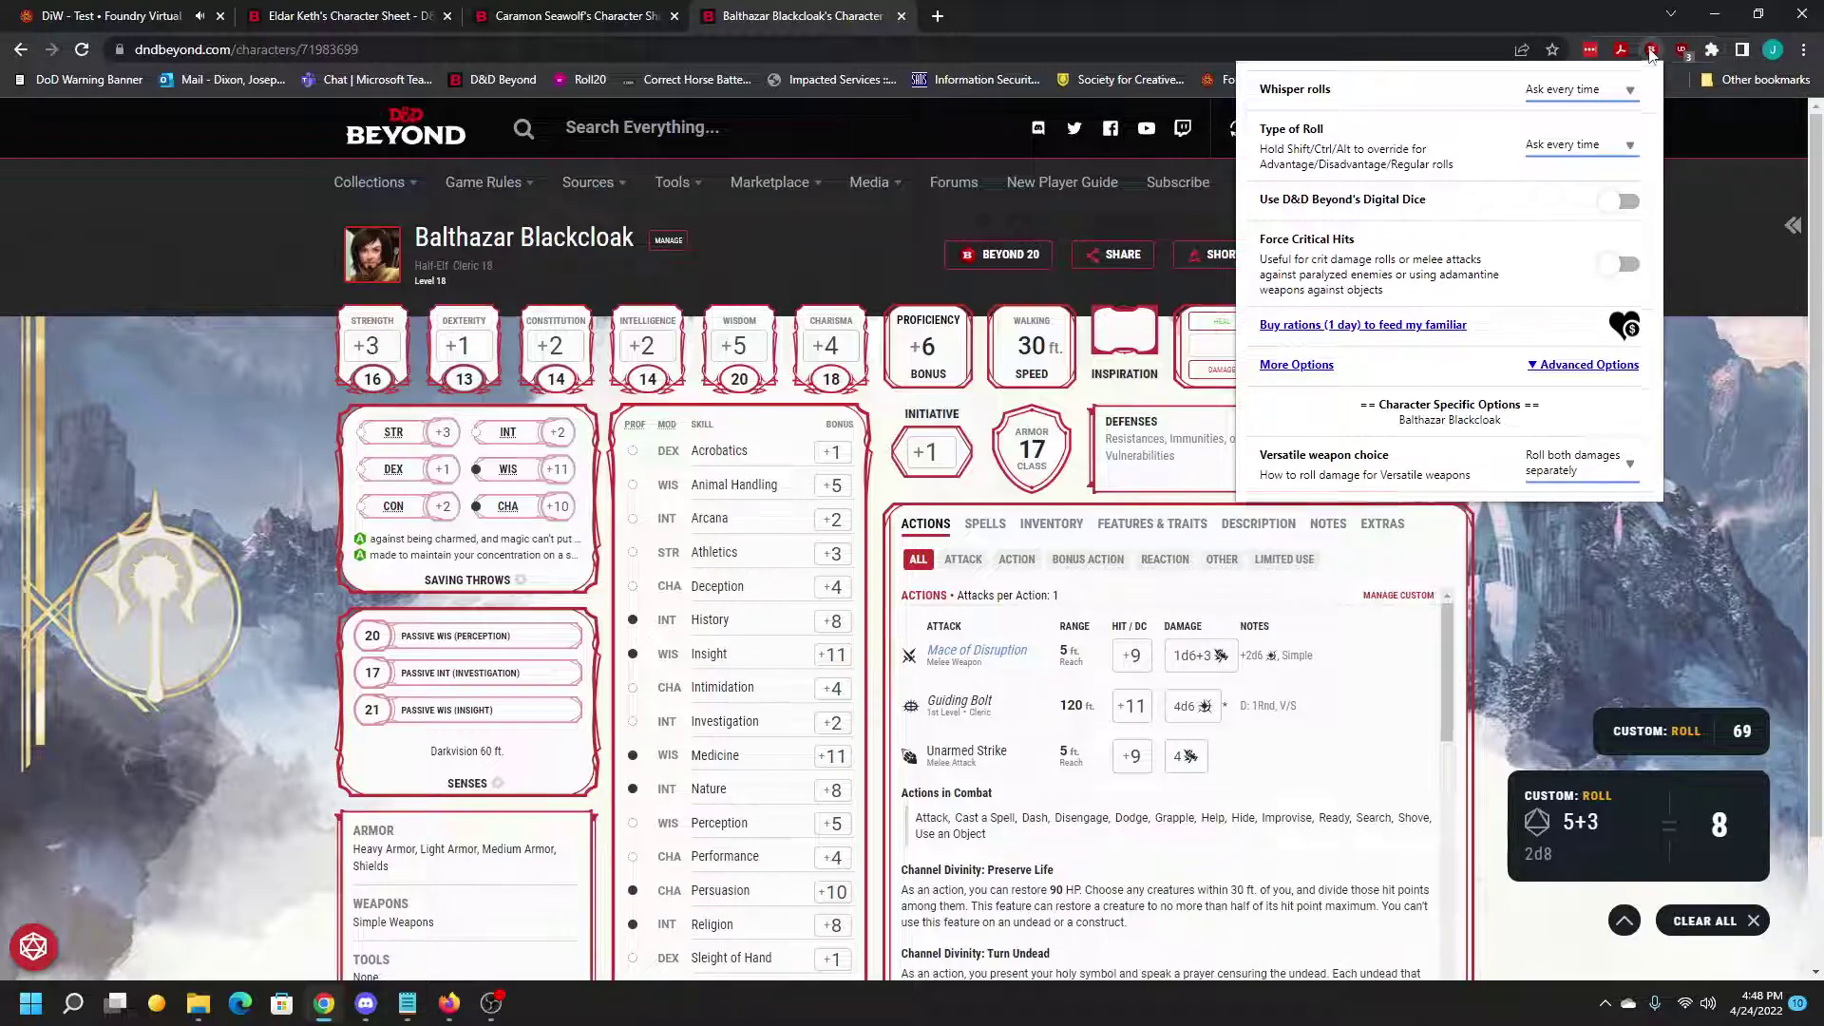
left_click(1652, 52)
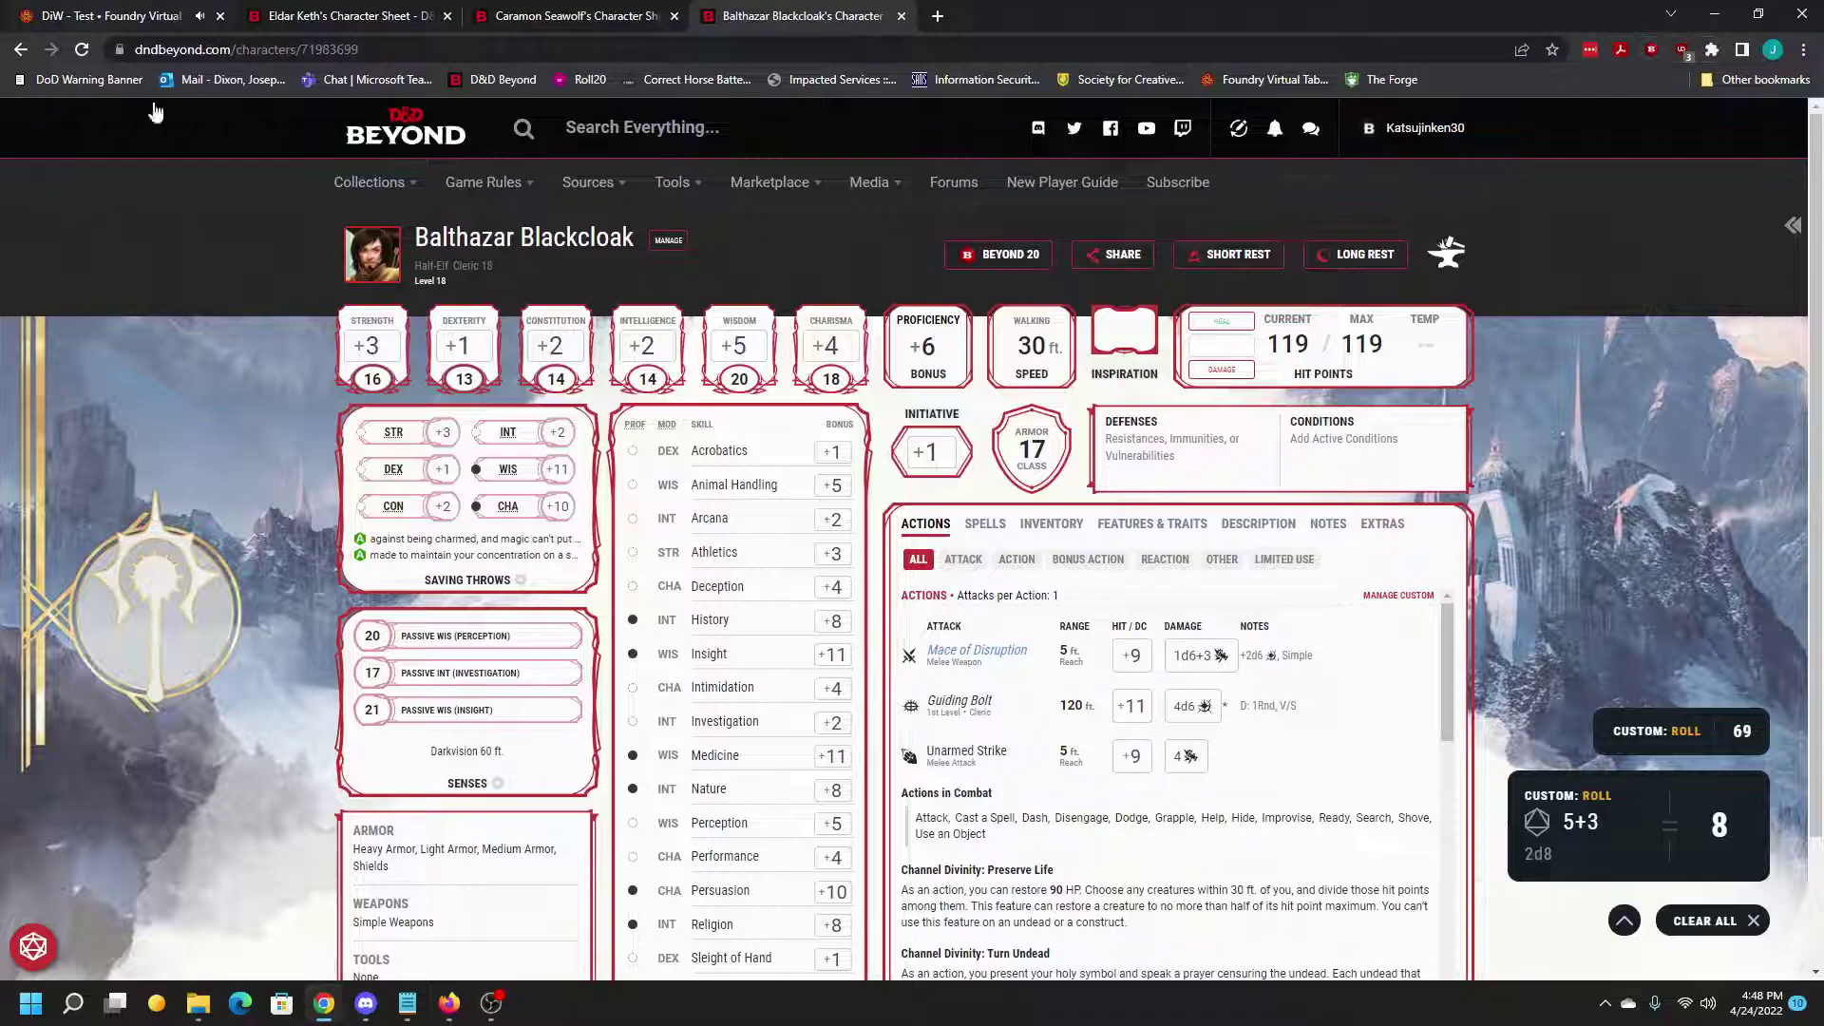
left_click(447, 1011)
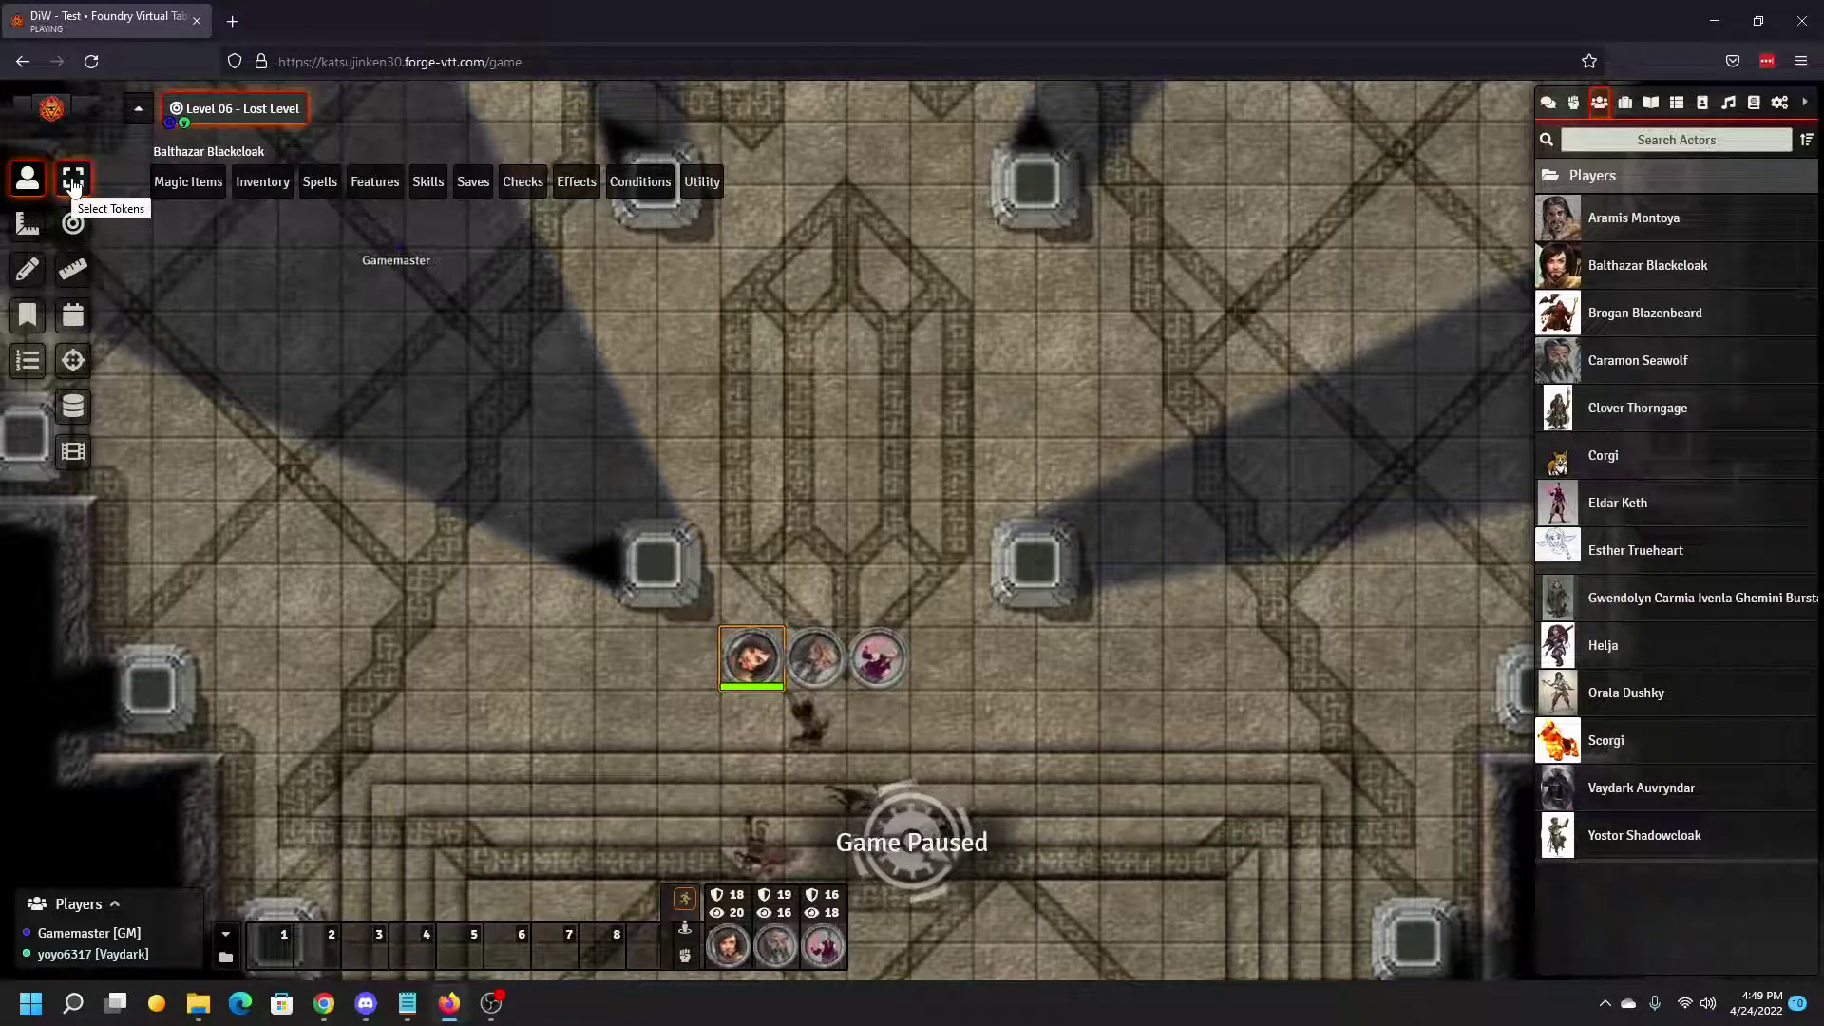
Step: Select the middle and right tokens, then target the middle and left tokens
left_click(73, 183)
left_click(806, 665)
left_click(878, 658)
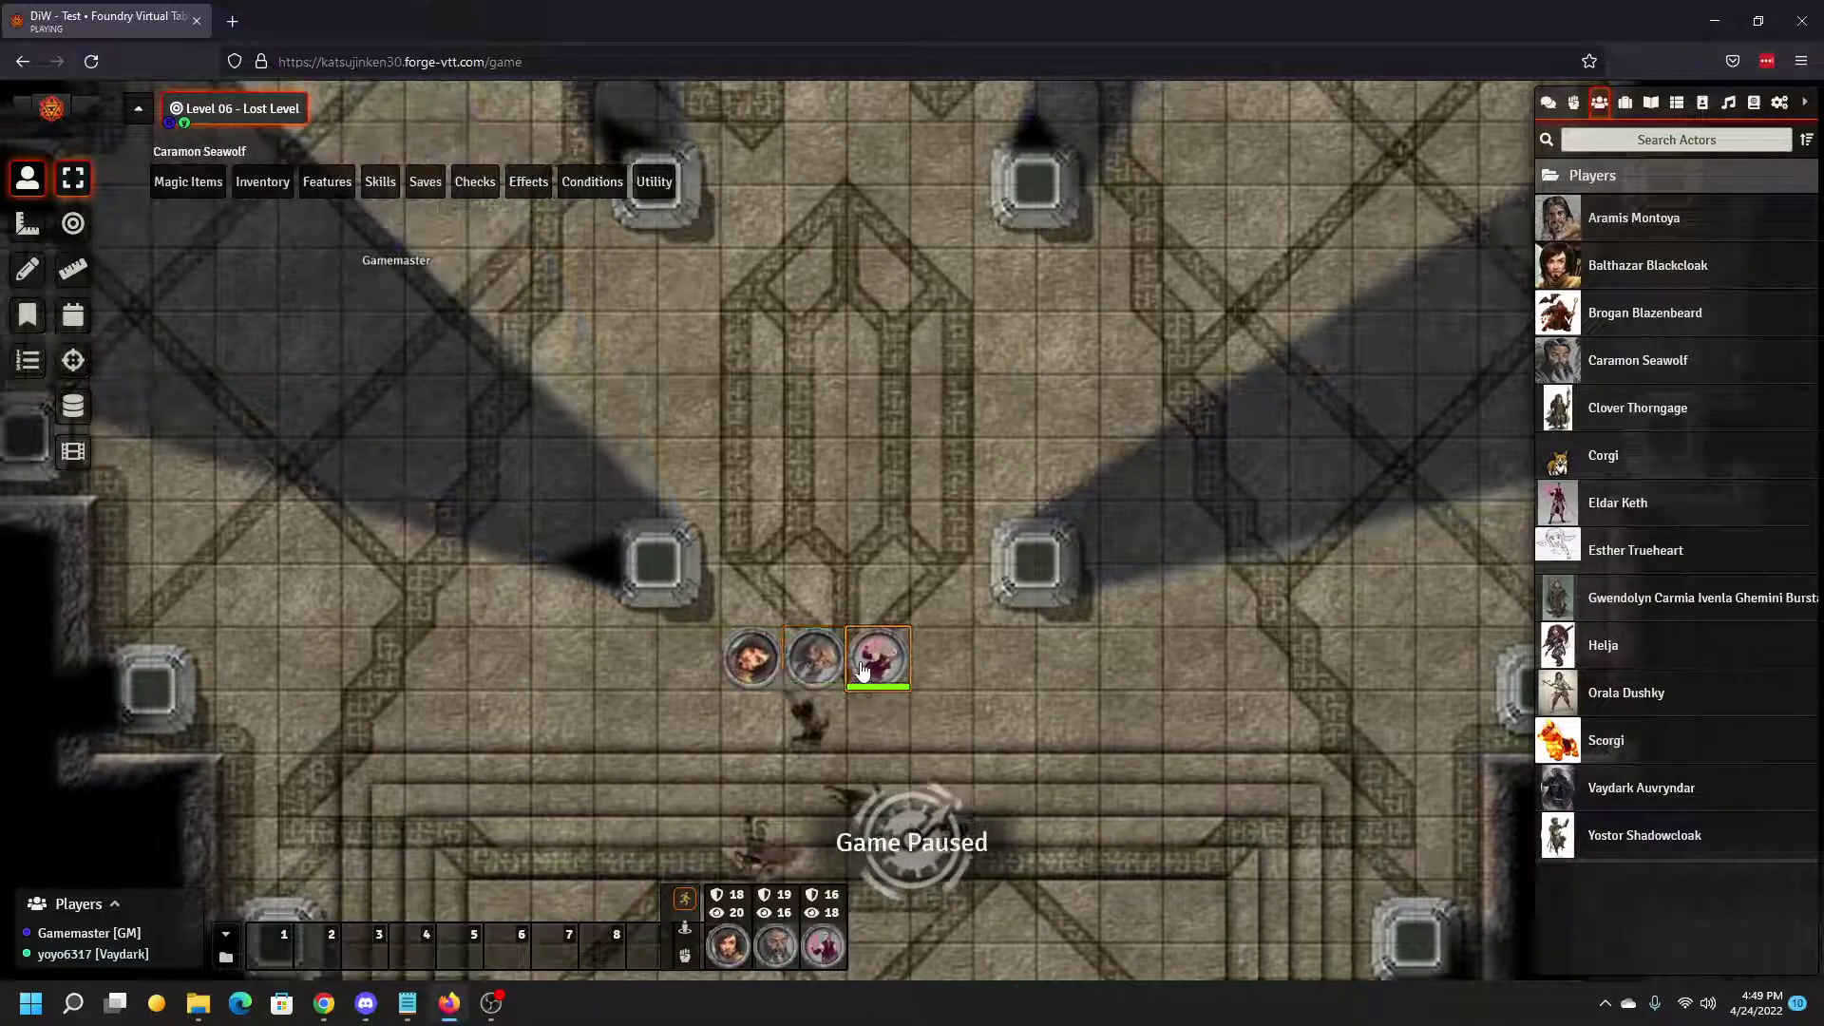
left_click(75, 224)
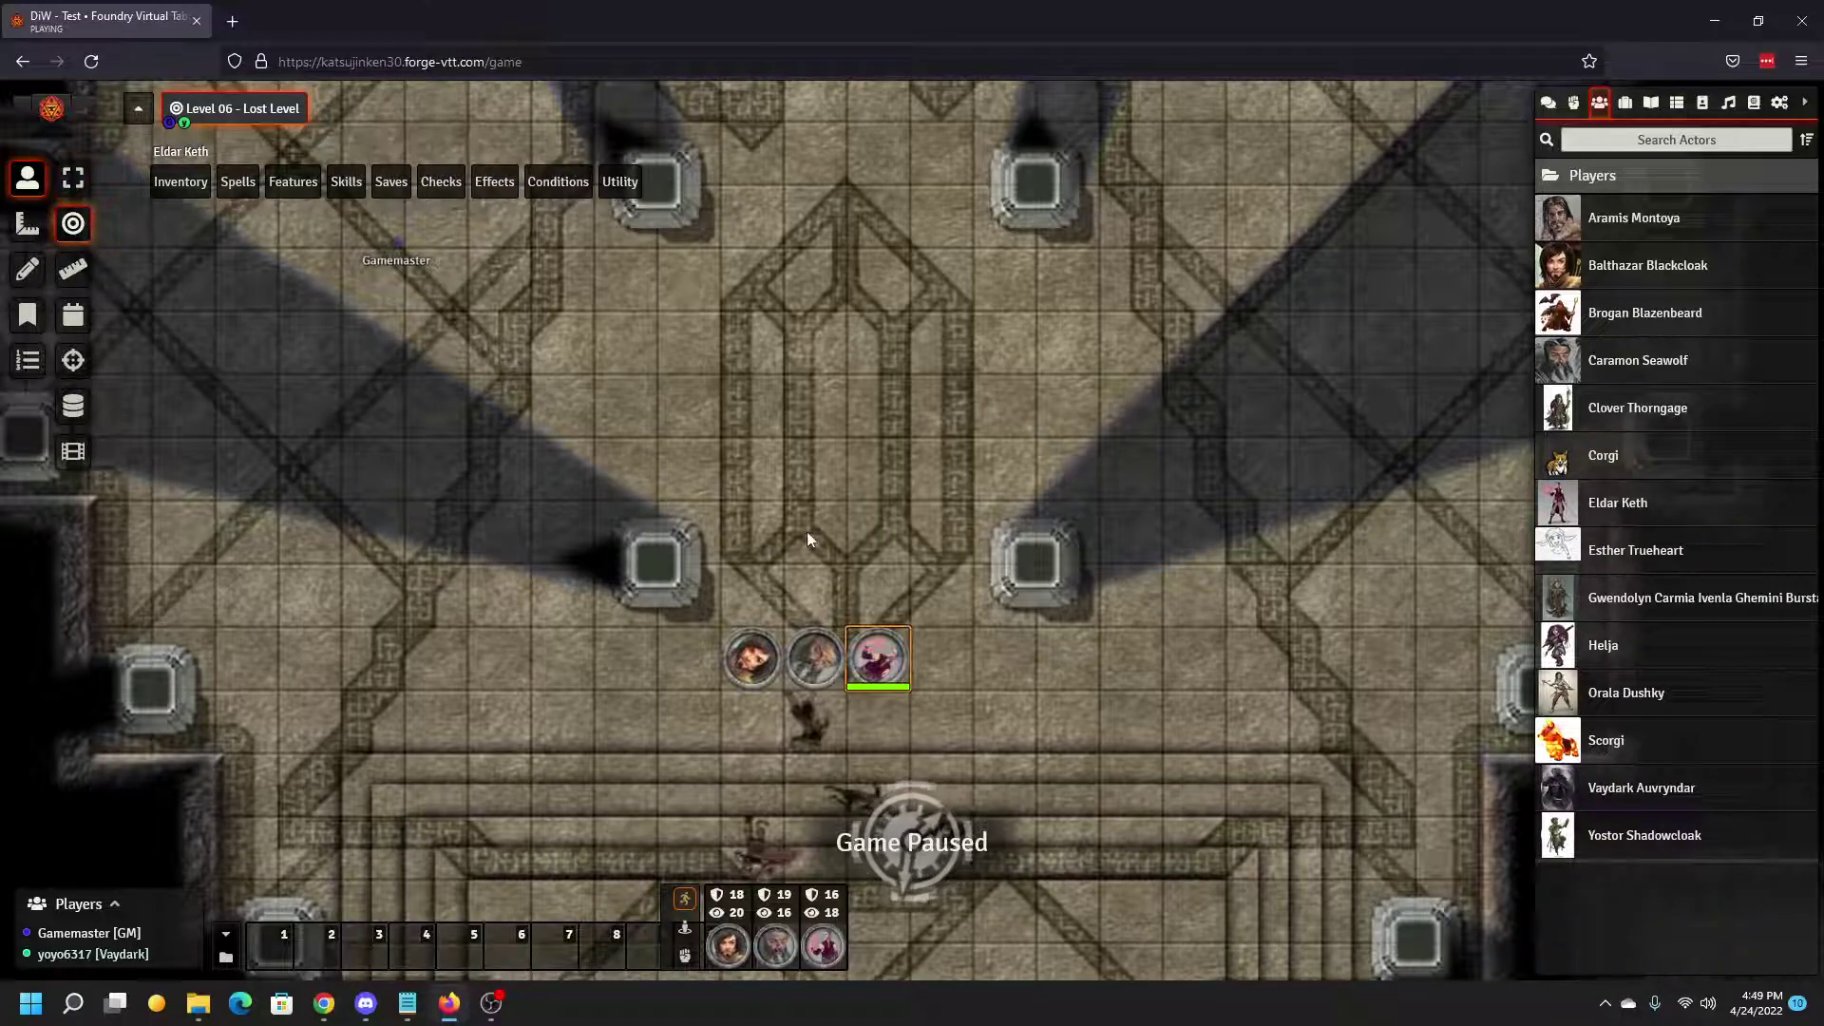
left_click(814, 657)
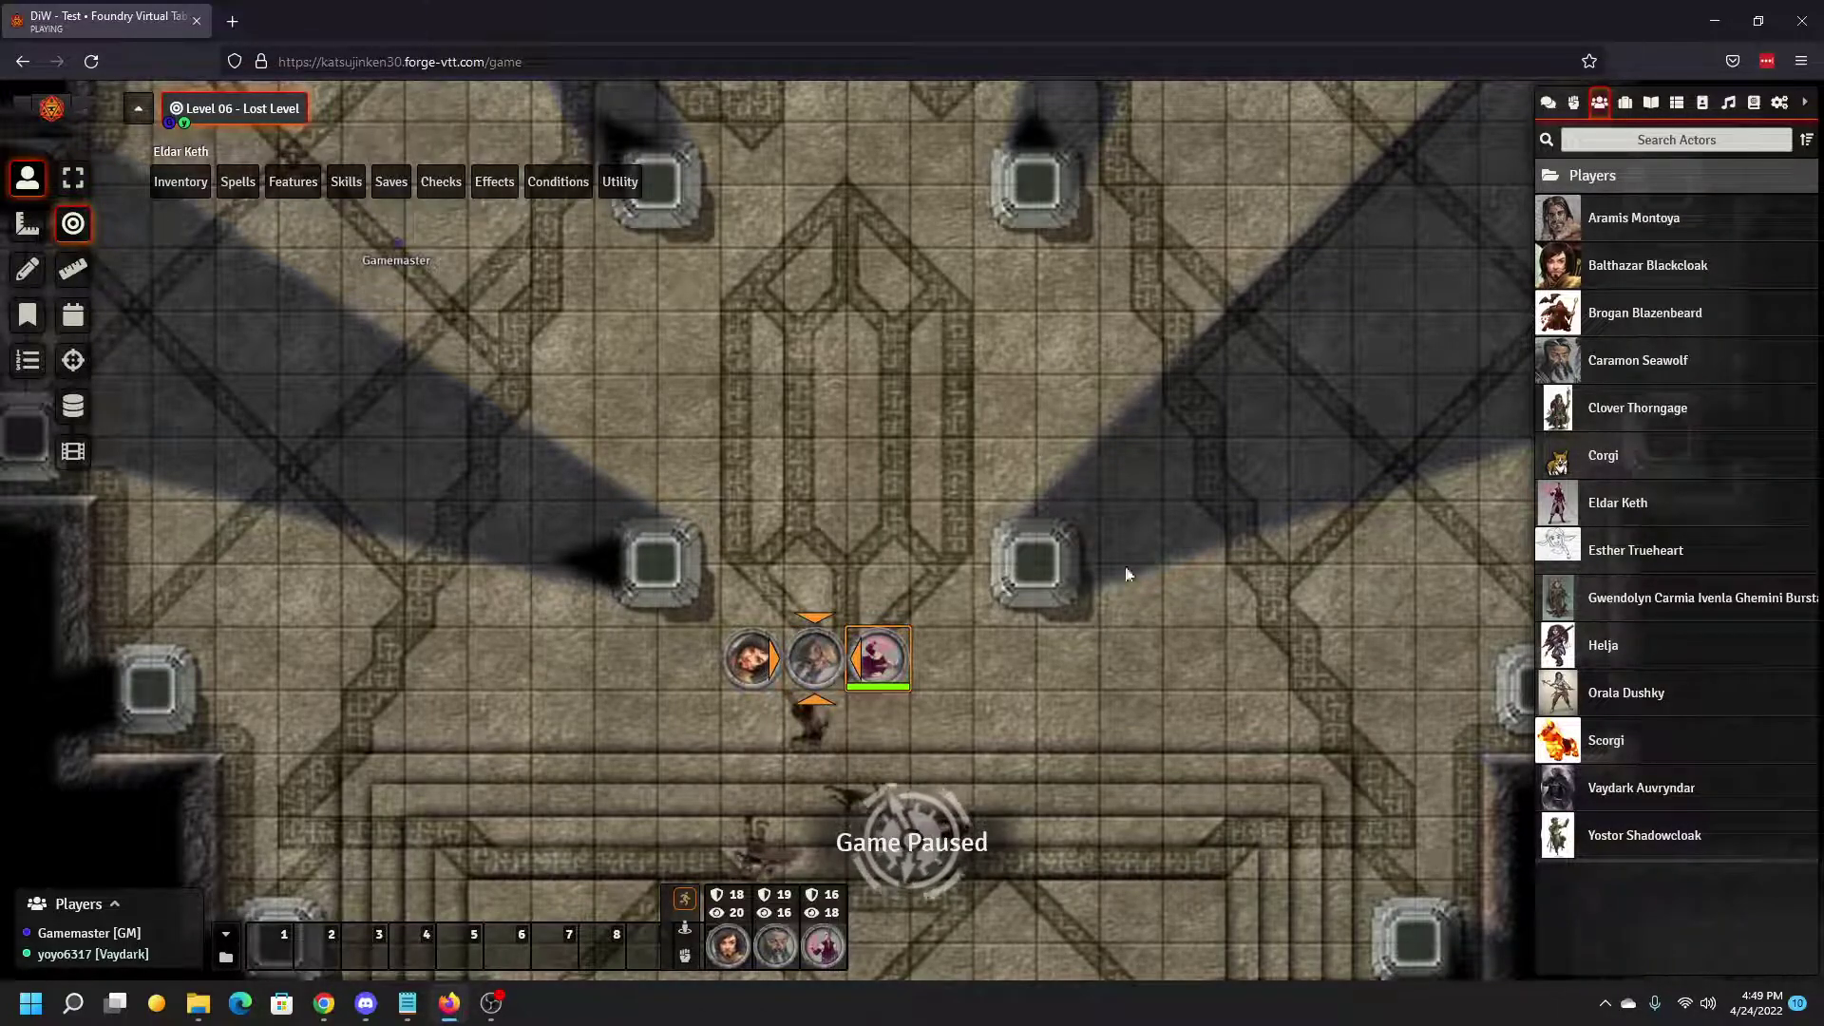
left_click(778, 662)
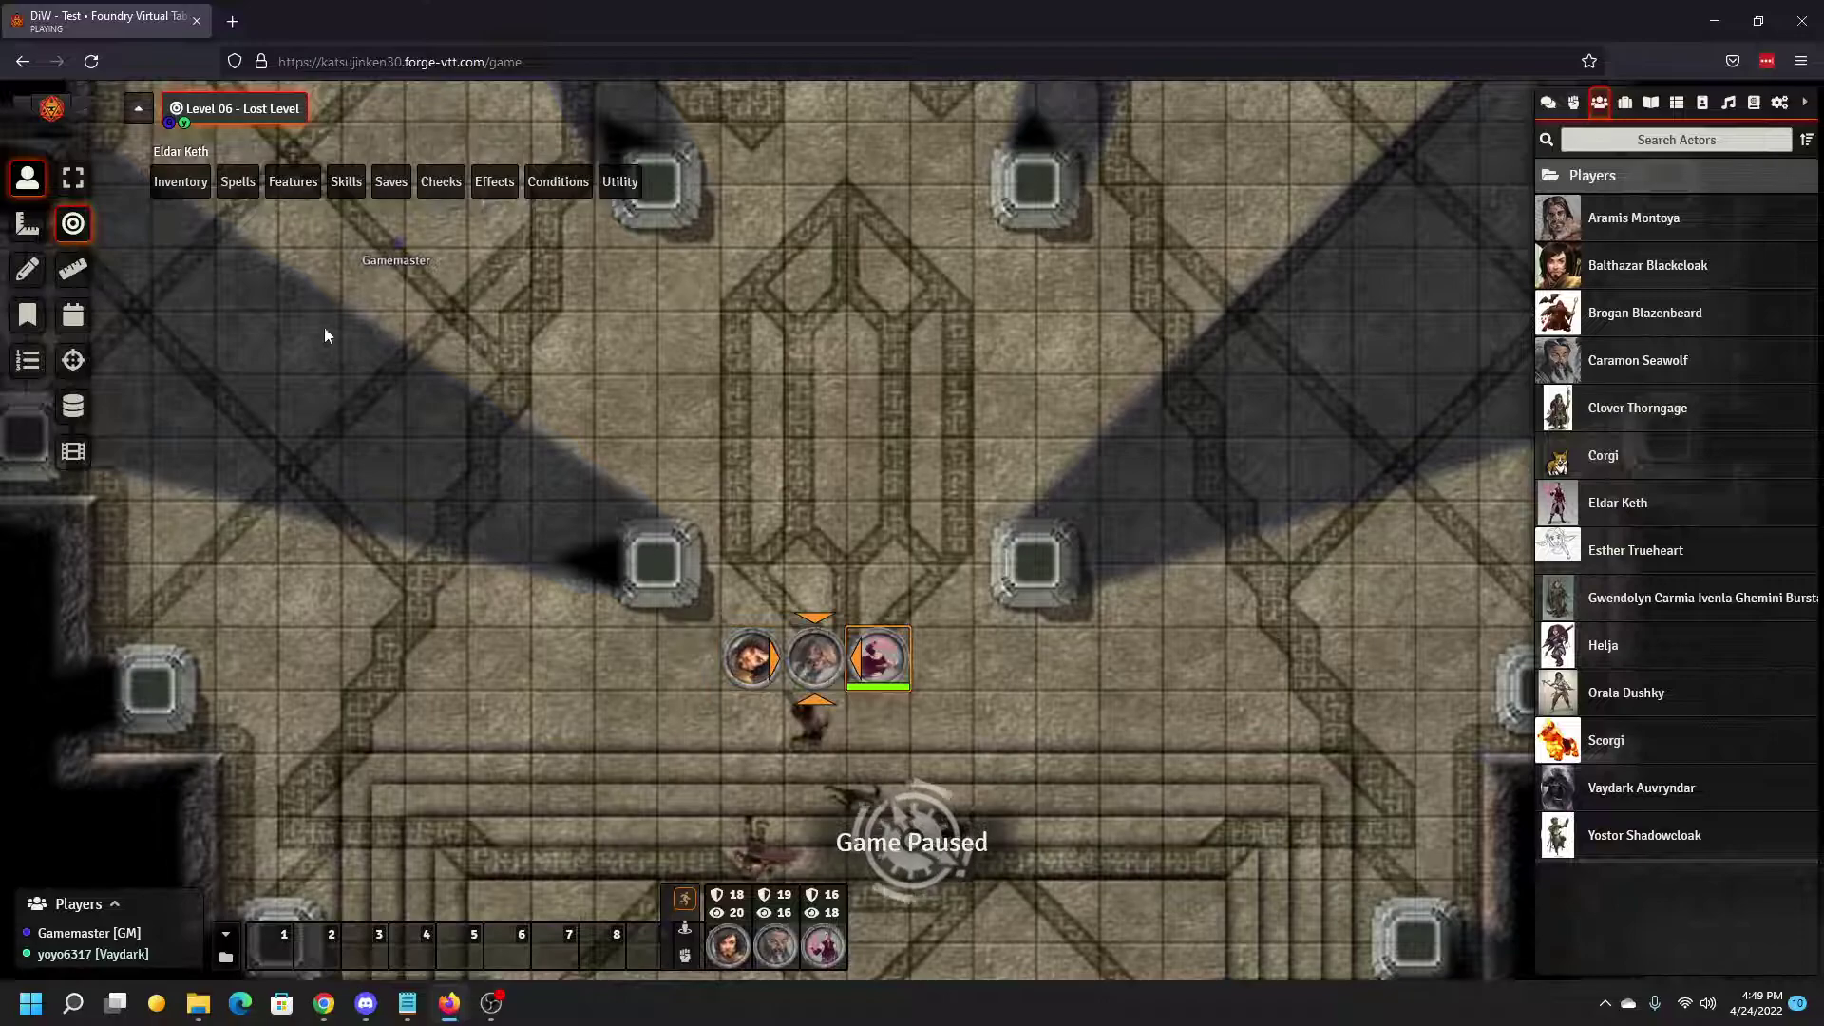
Step: Measure about 25 ft from the middle token with the Ruler and open the Simple Calendar
left_click(73, 268)
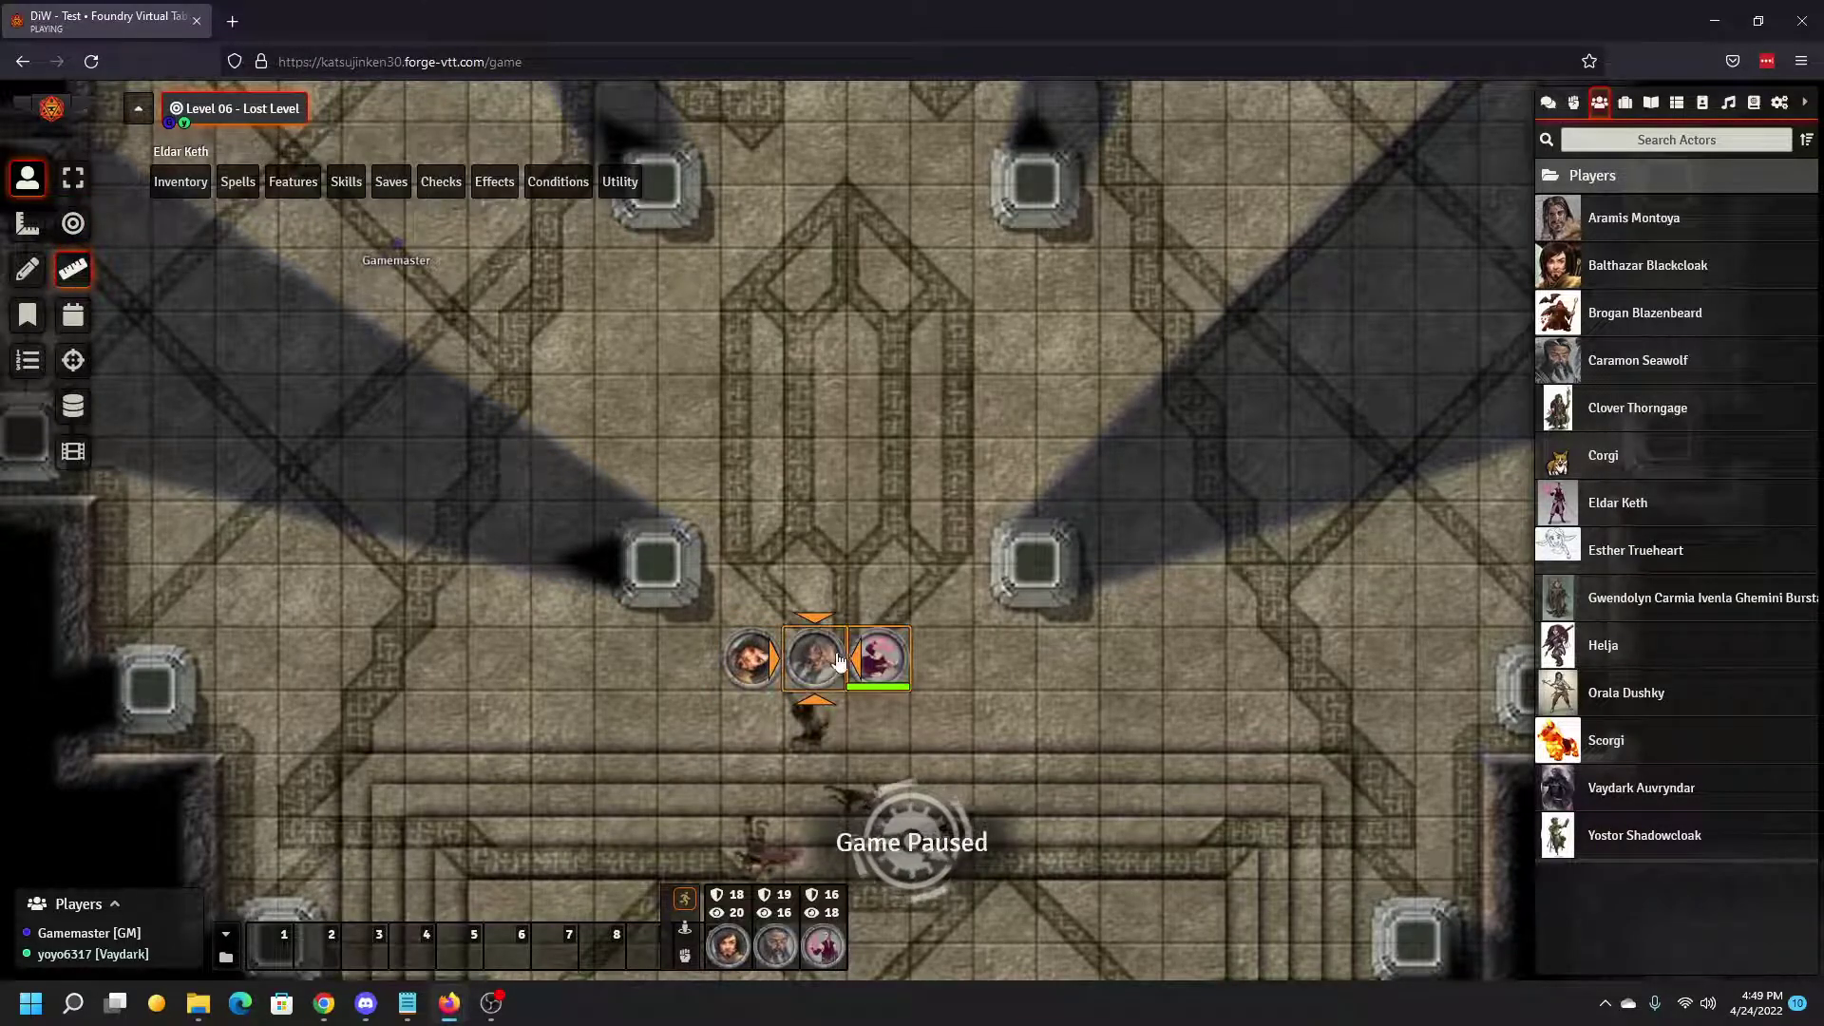
left_click_drag(814, 658, 662, 496)
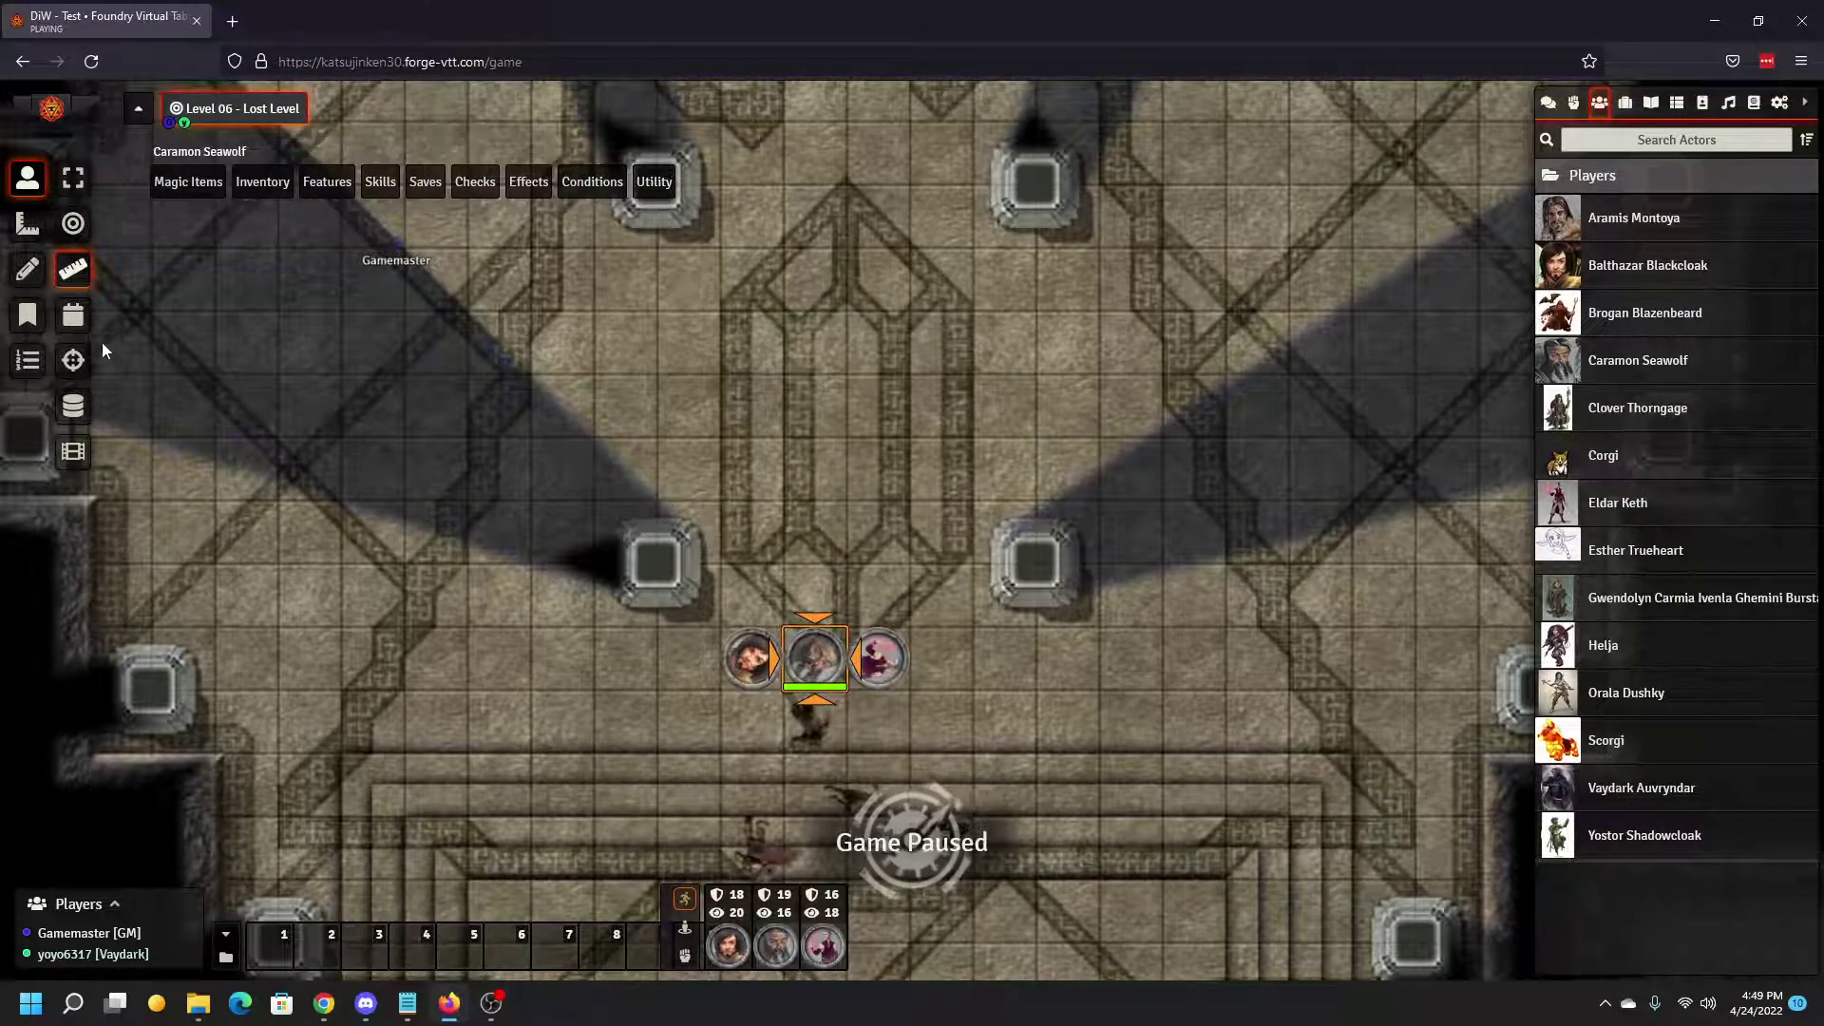
left_click(73, 315)
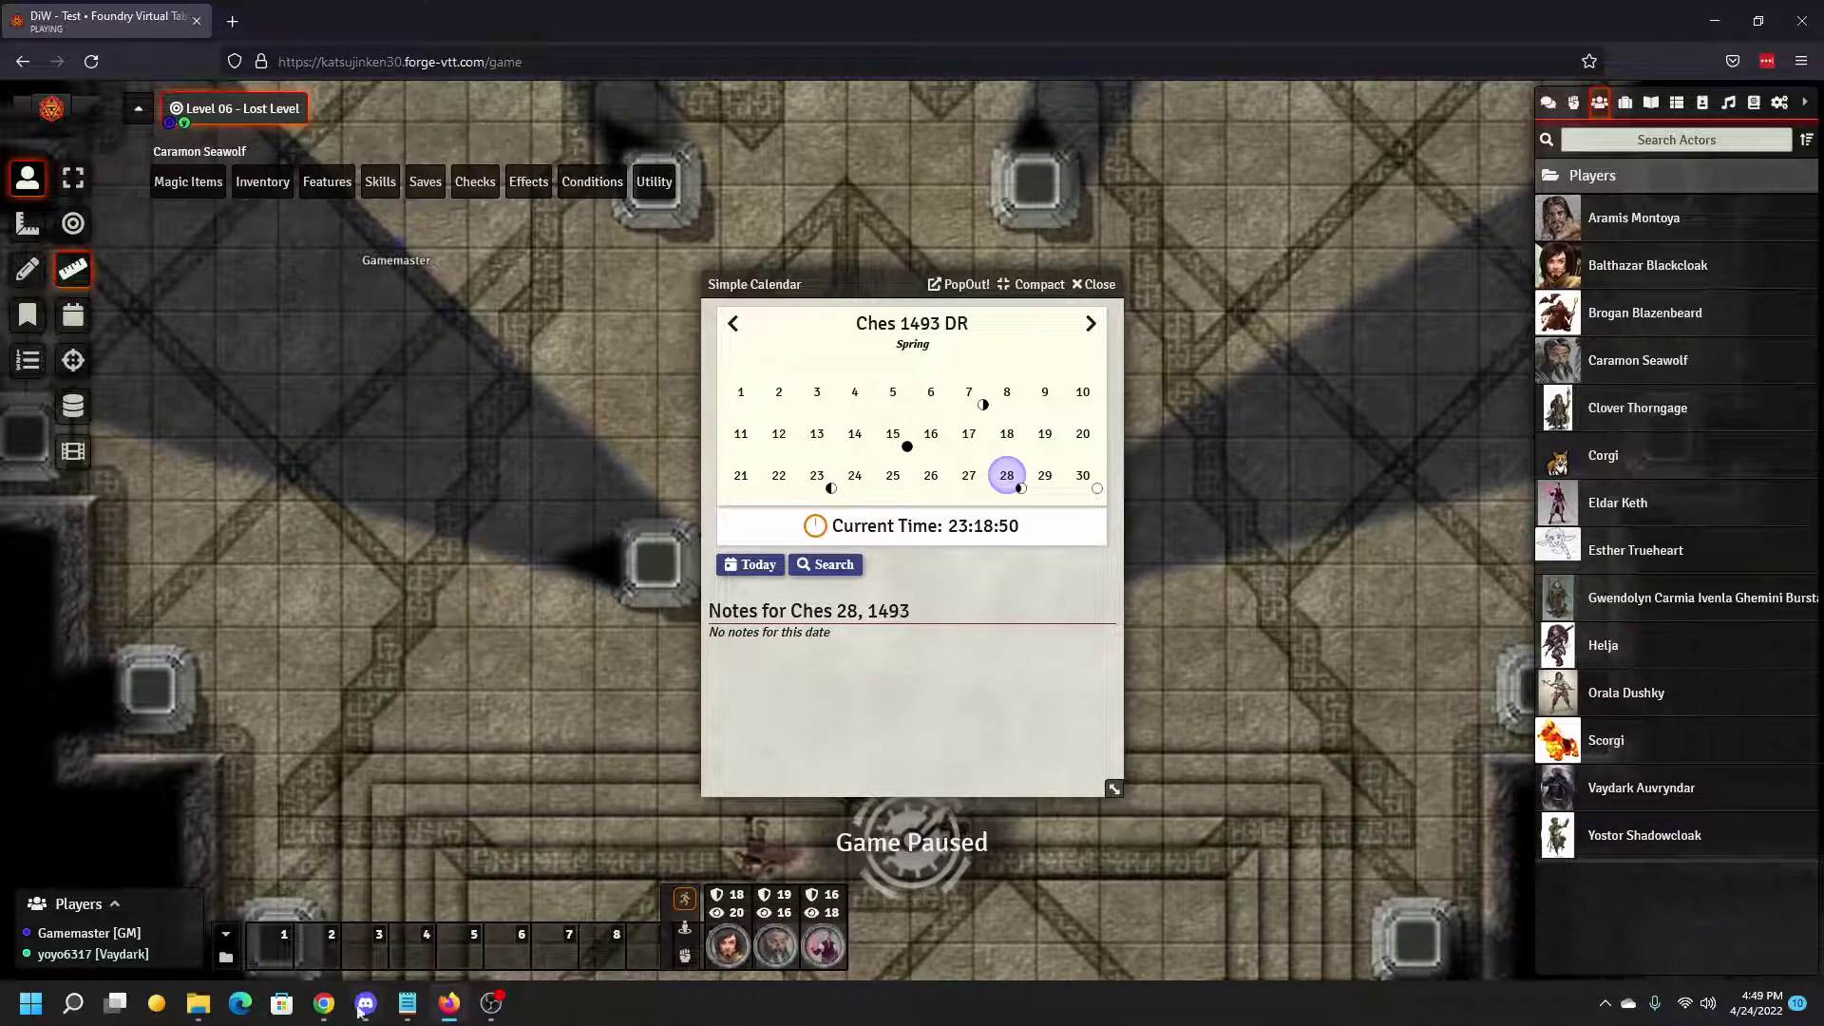
Step: Glance at Chrome's Foundry tab, then return to Firefox and close the Simple Calendar
left_click(324, 1004)
left_click(190, 15)
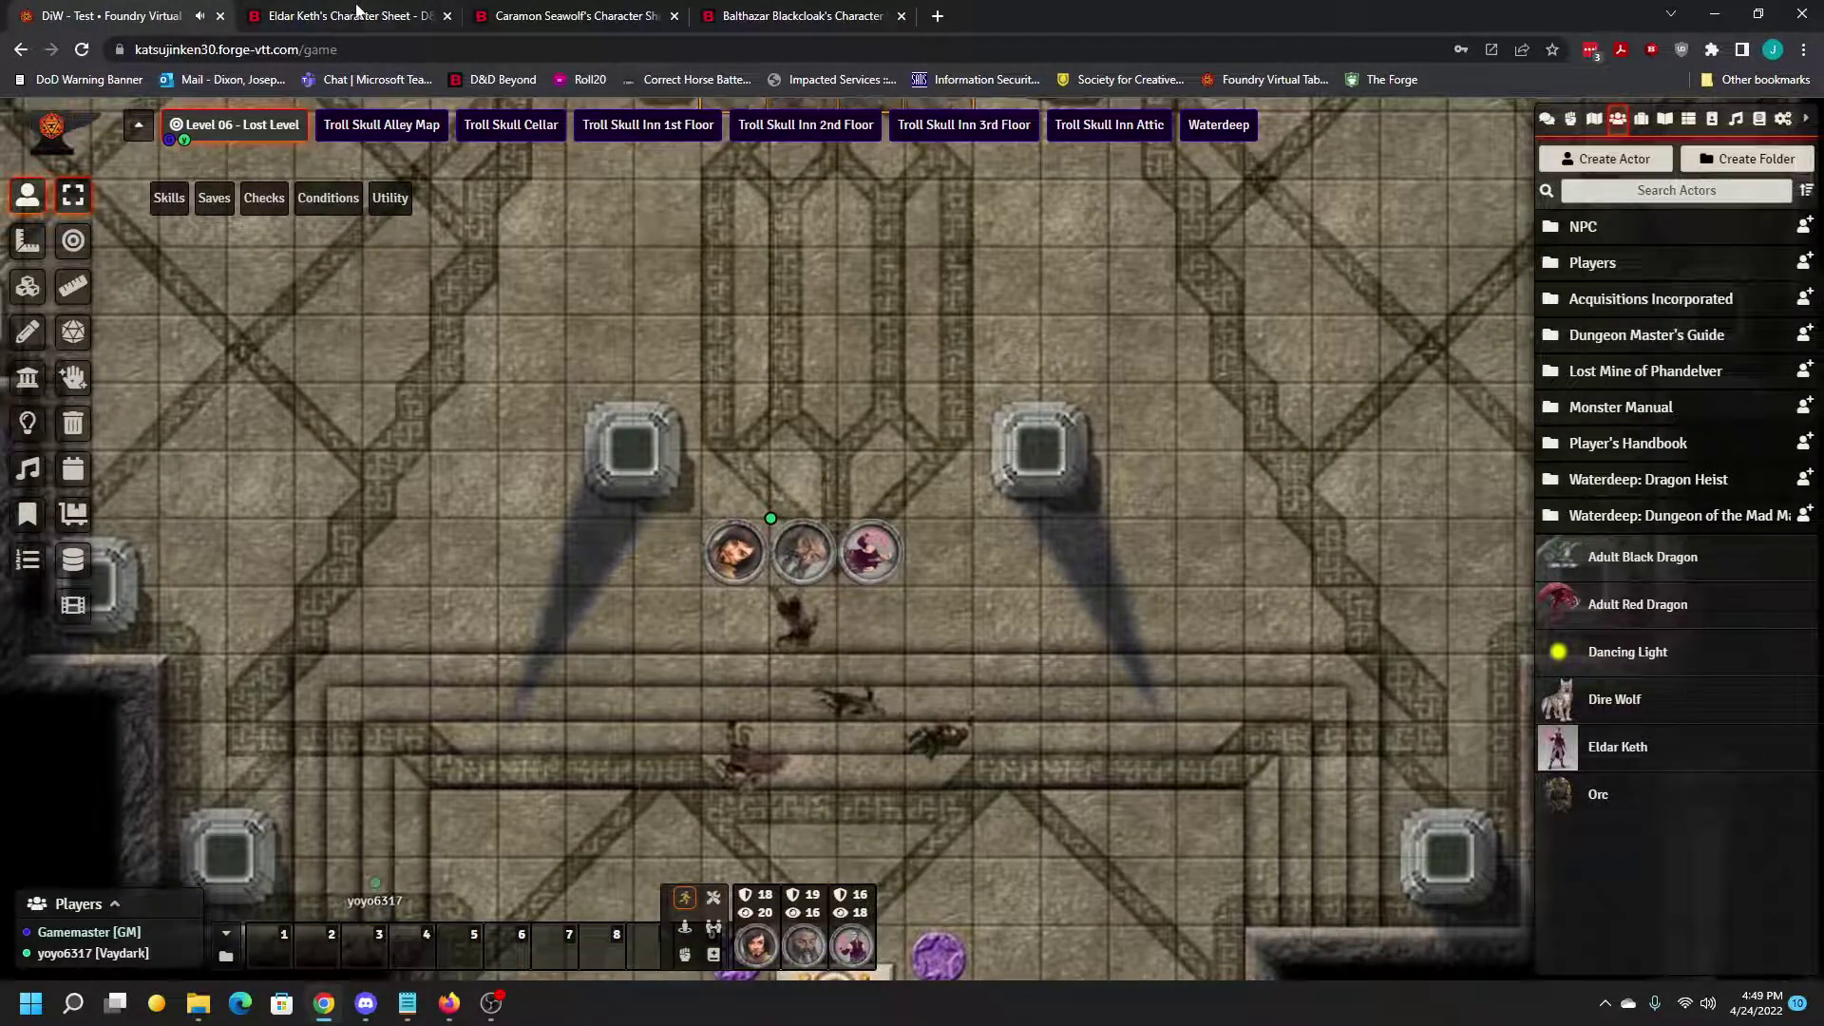
left_click(450, 1004)
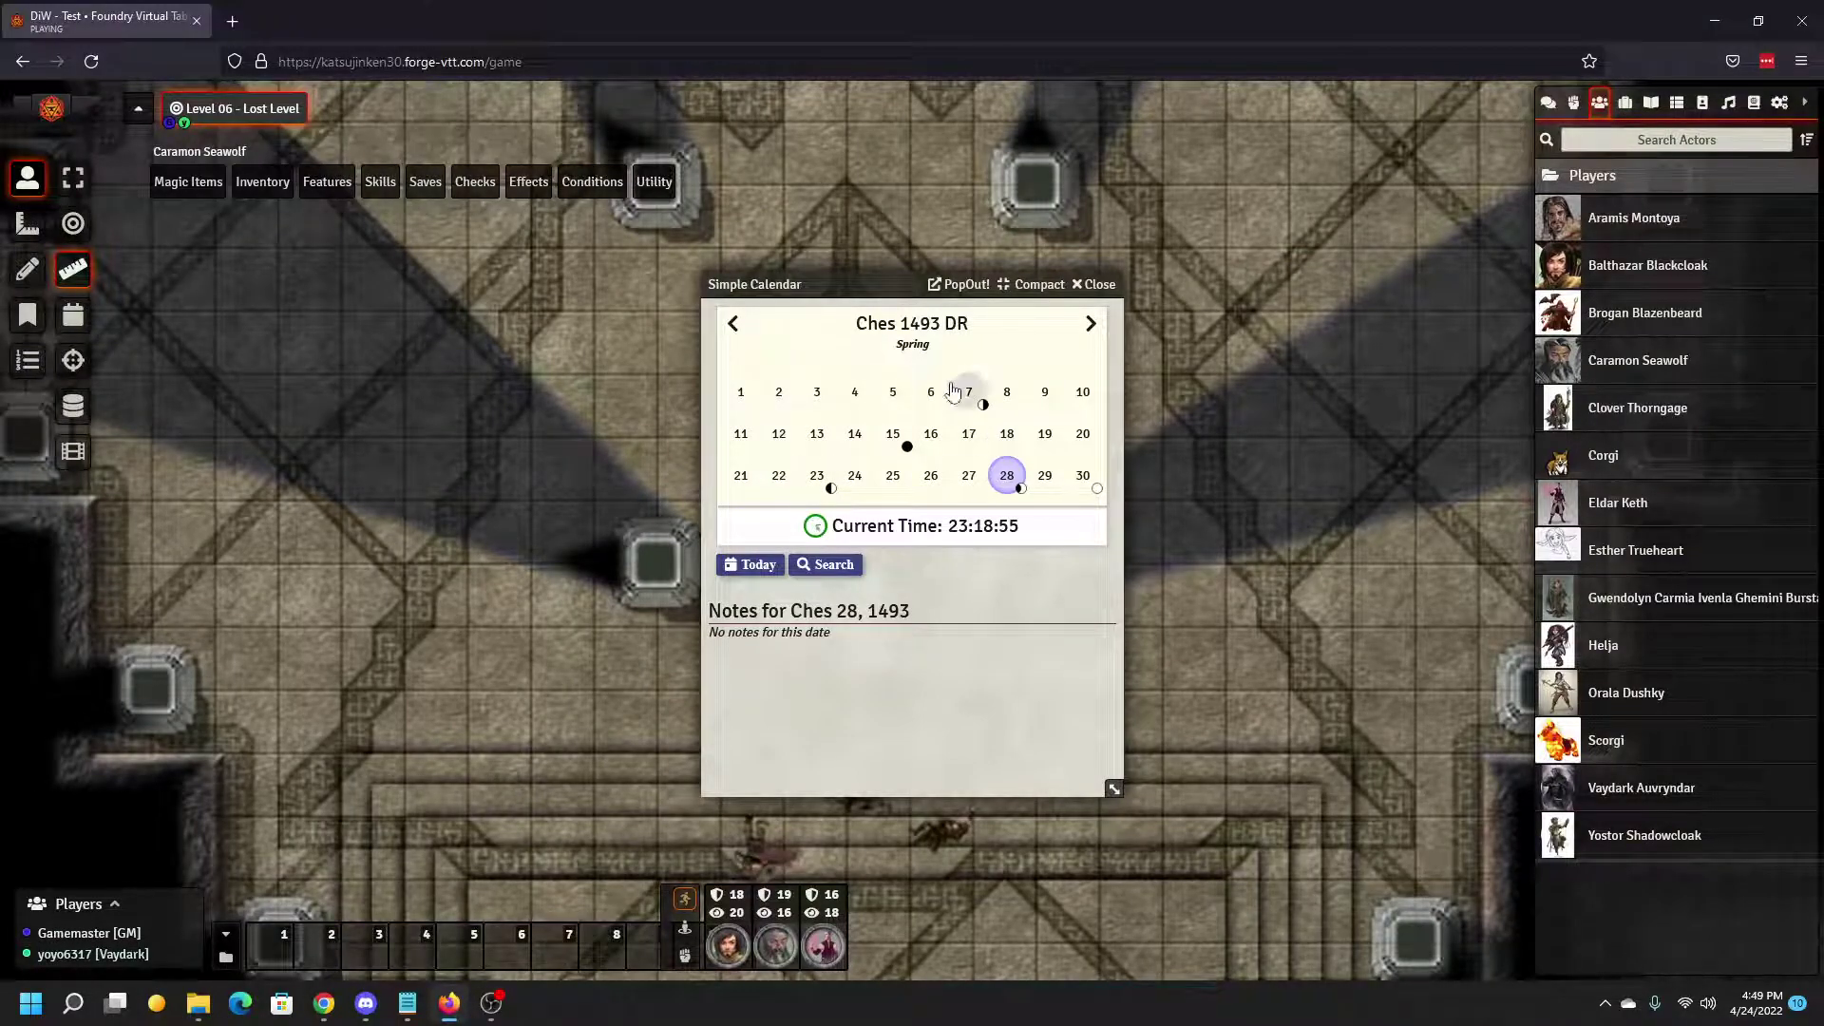
left_click(1102, 285)
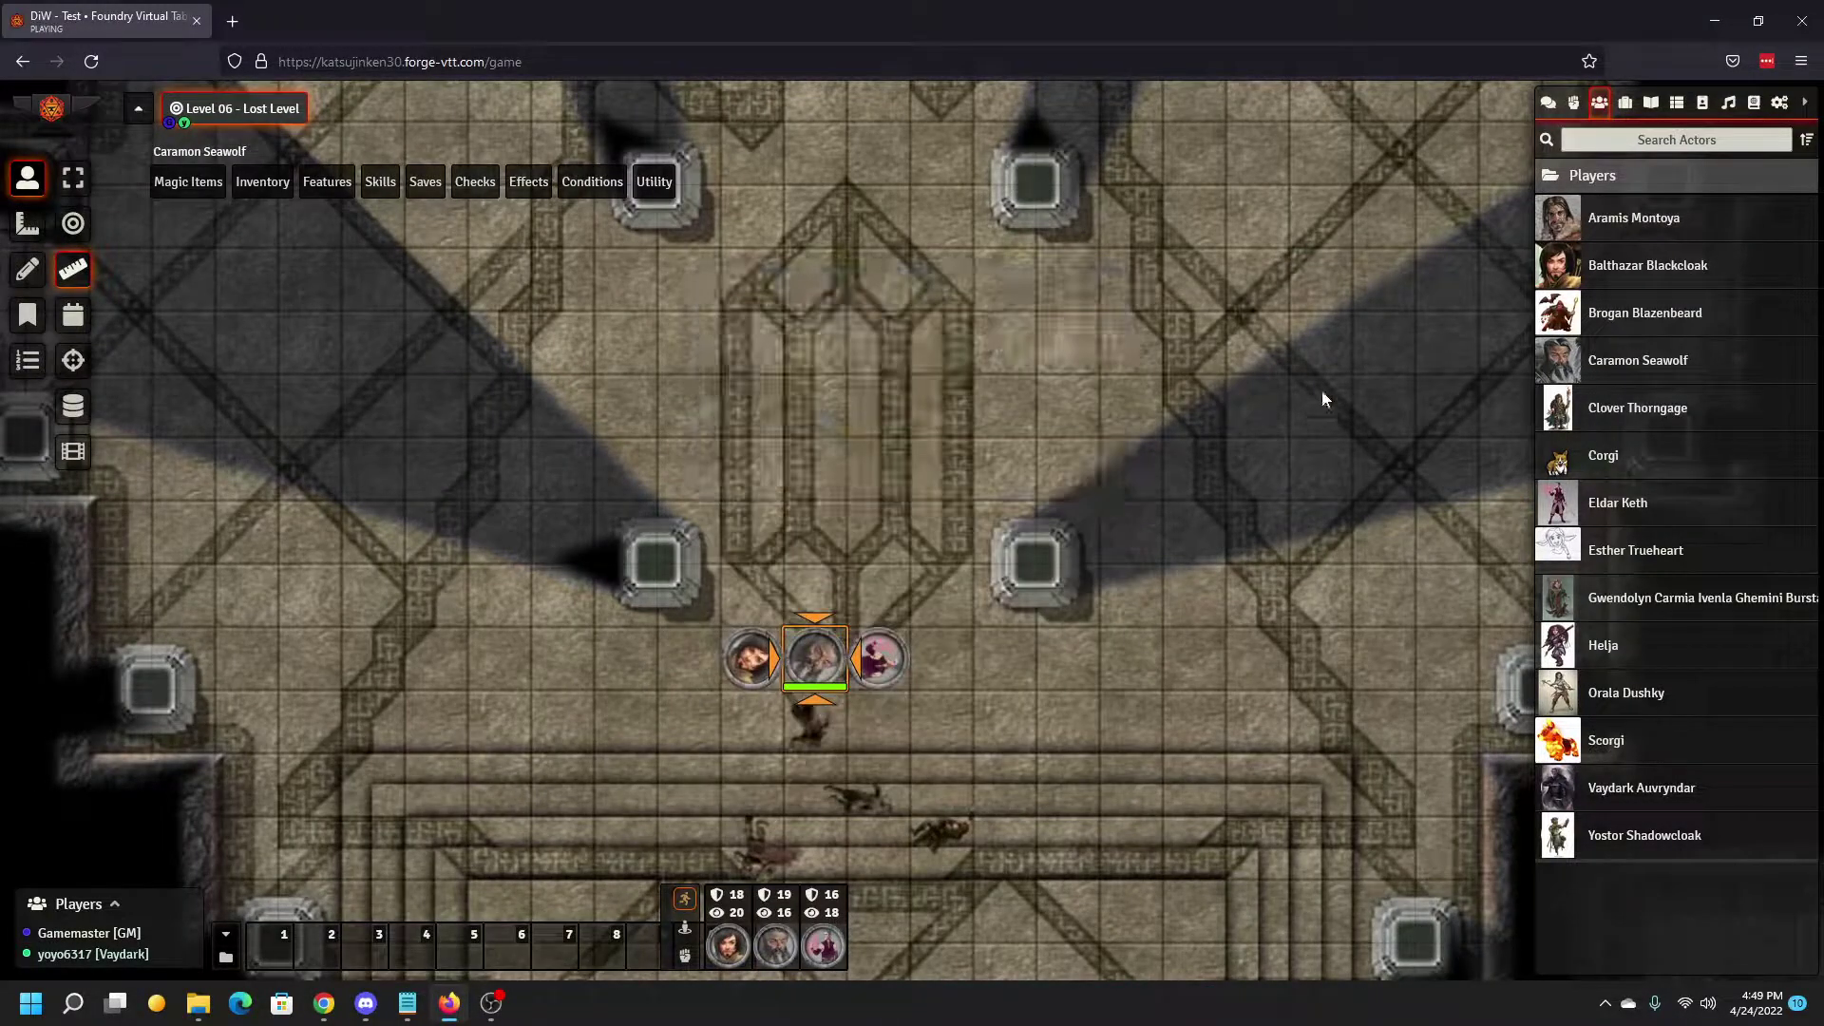
Step: Centre on my token, then draw and delete a 19 ft circle and a cone template
left_click(71, 365)
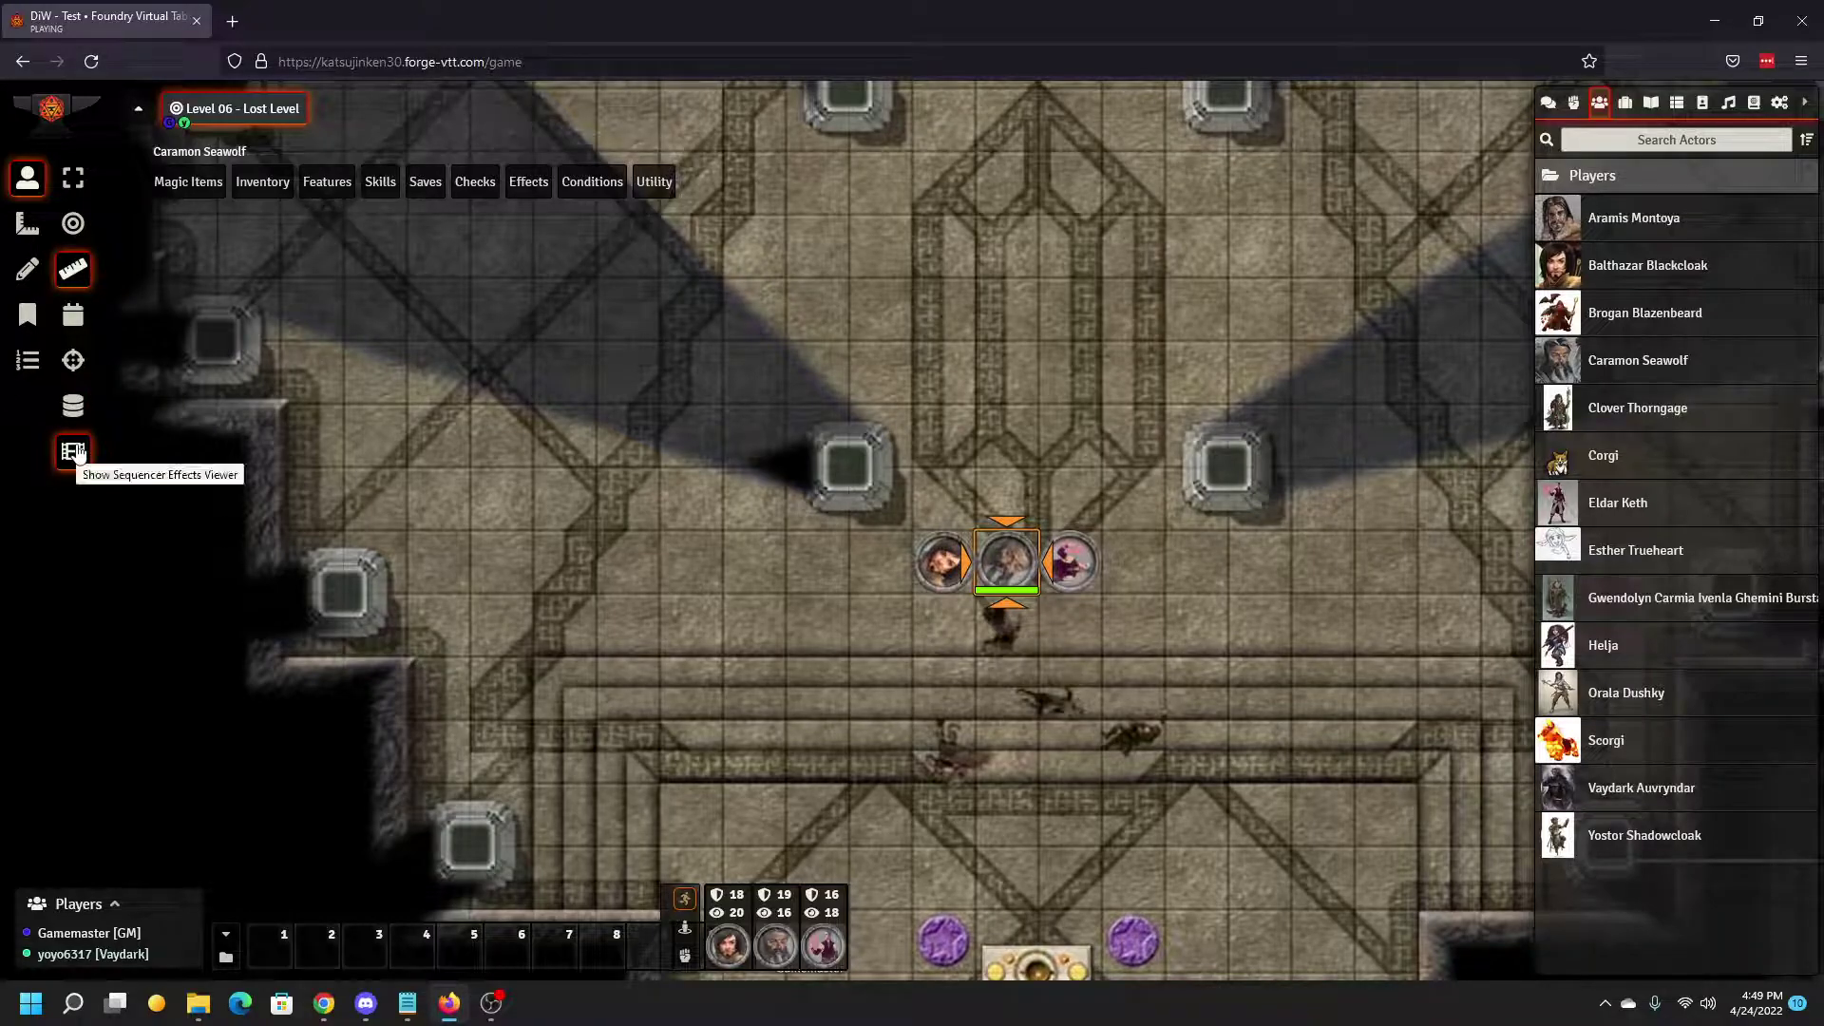
left_click(29, 229)
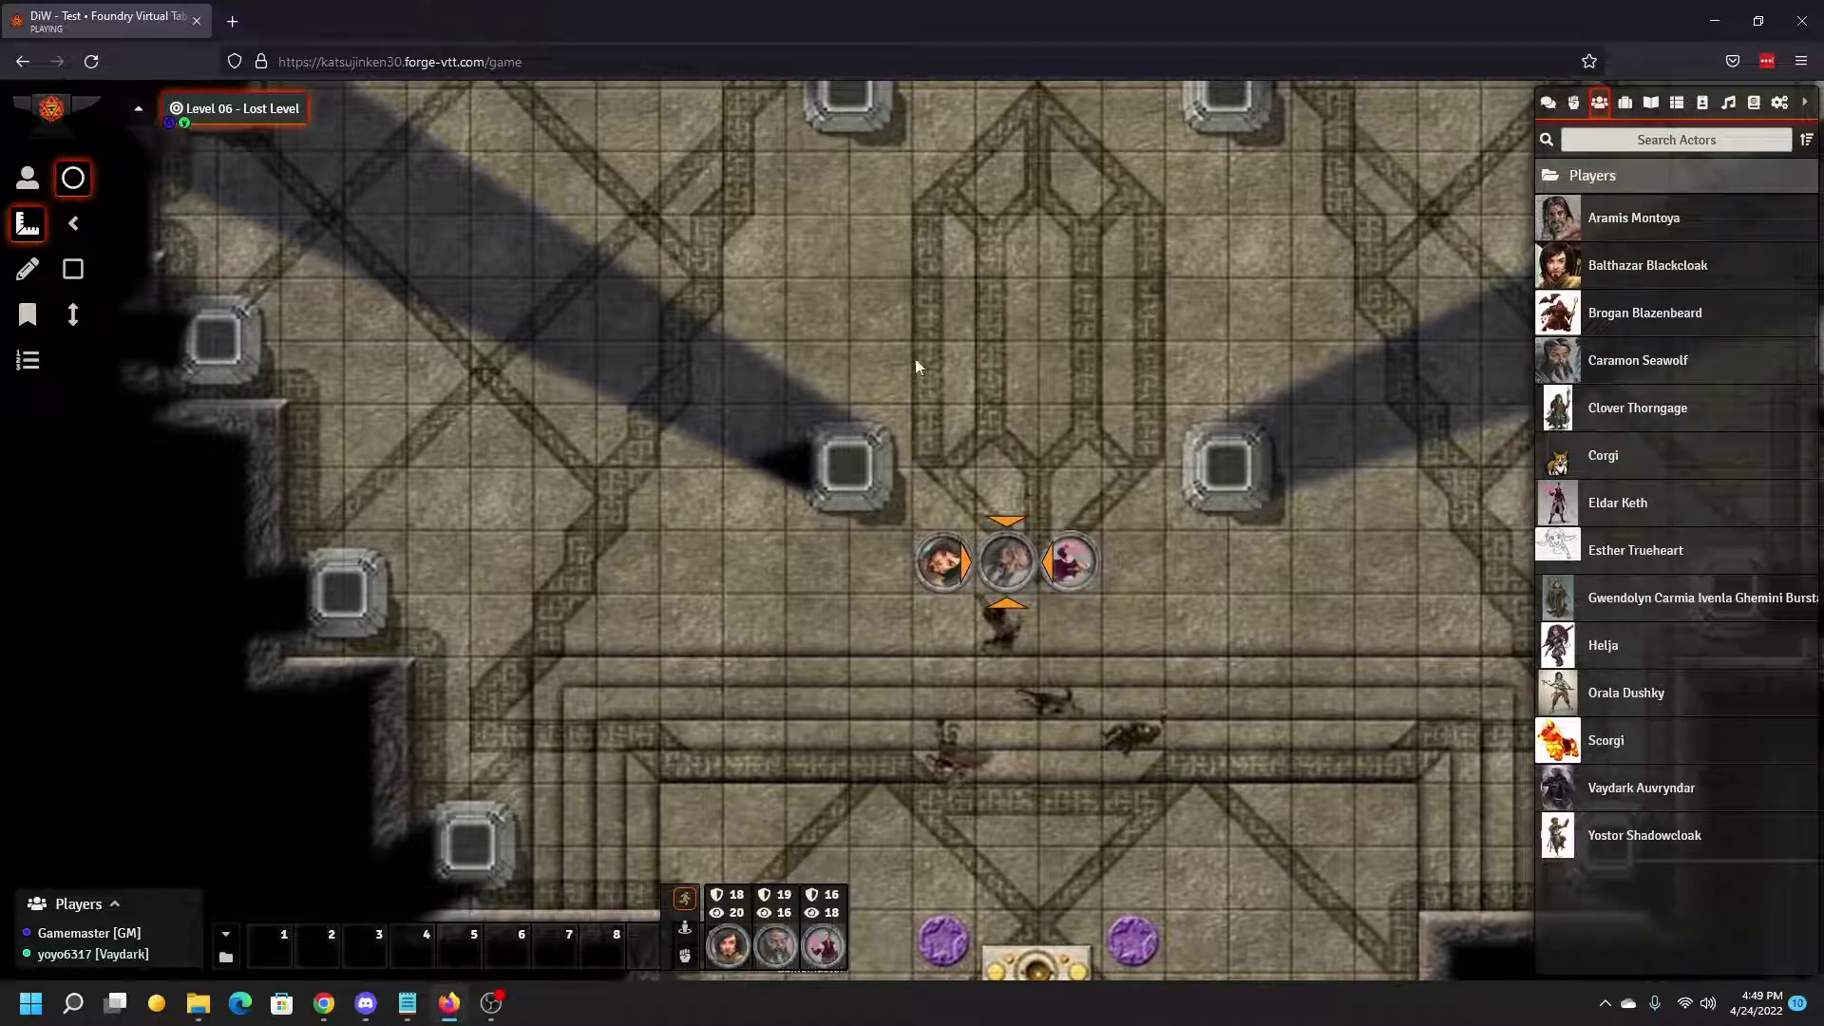
left_click_drag(880, 309, 1050, 480)
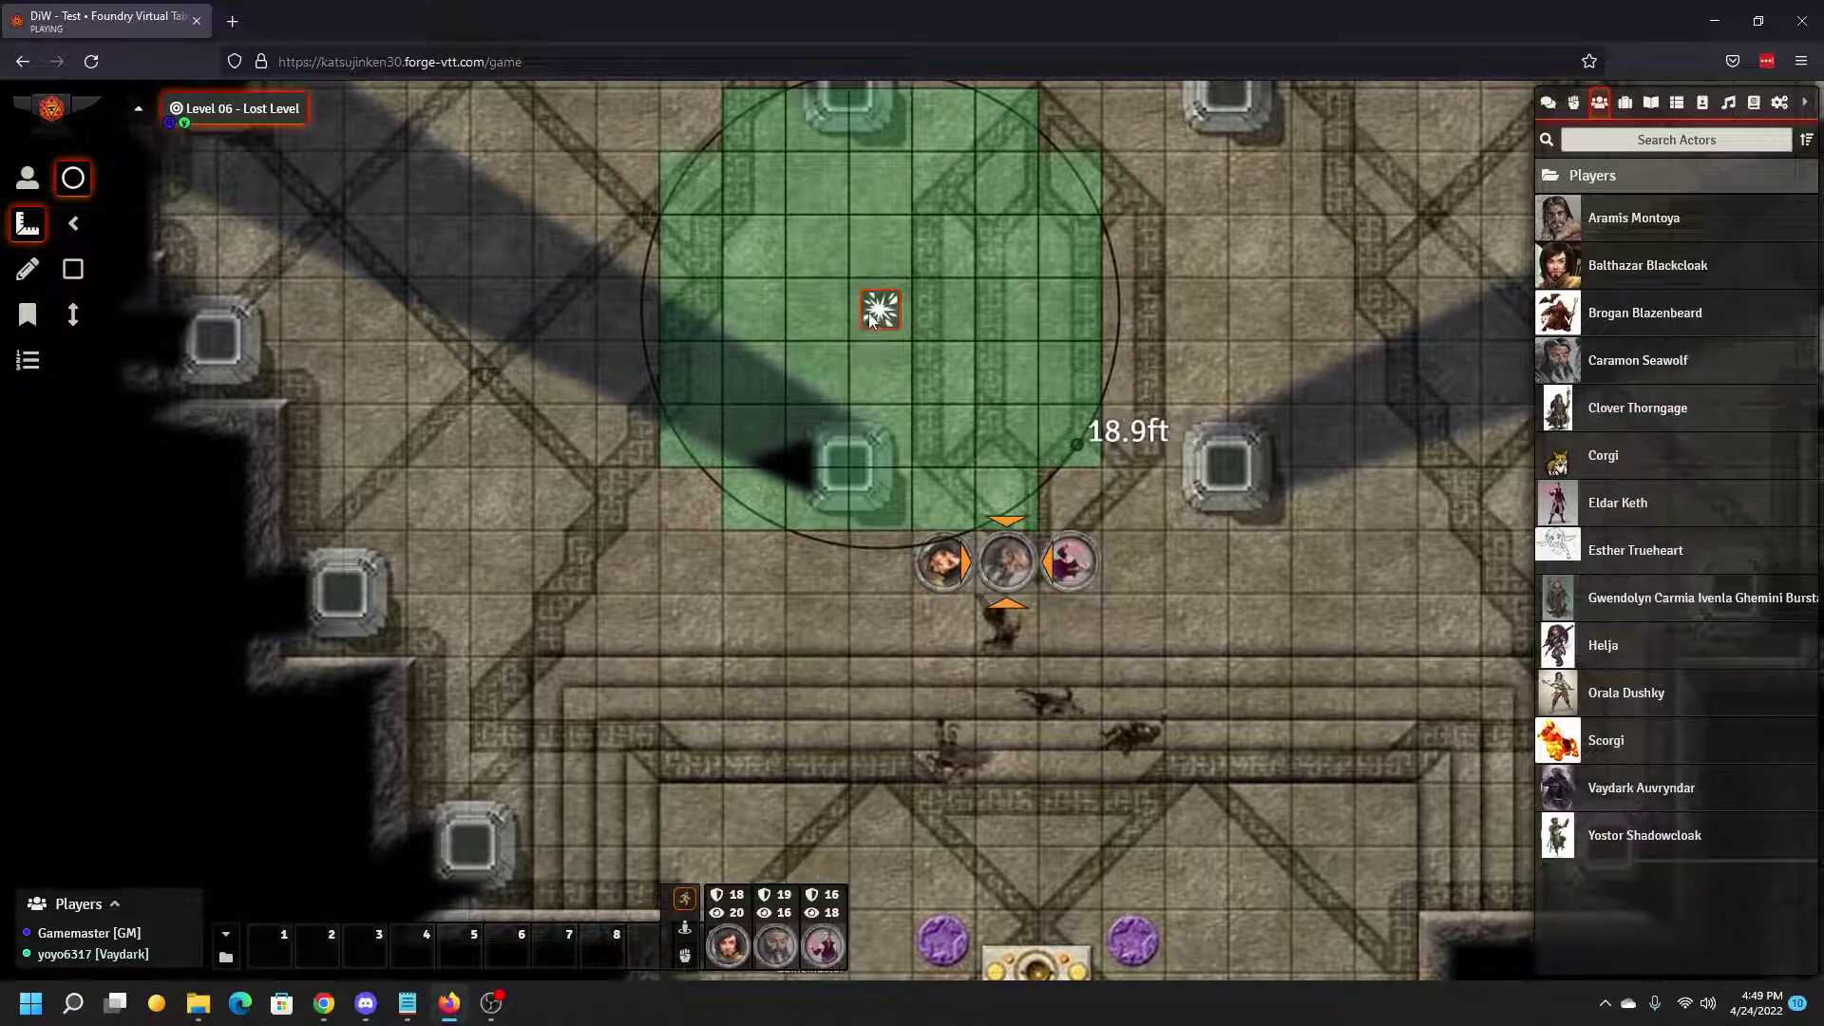
key("Delete")
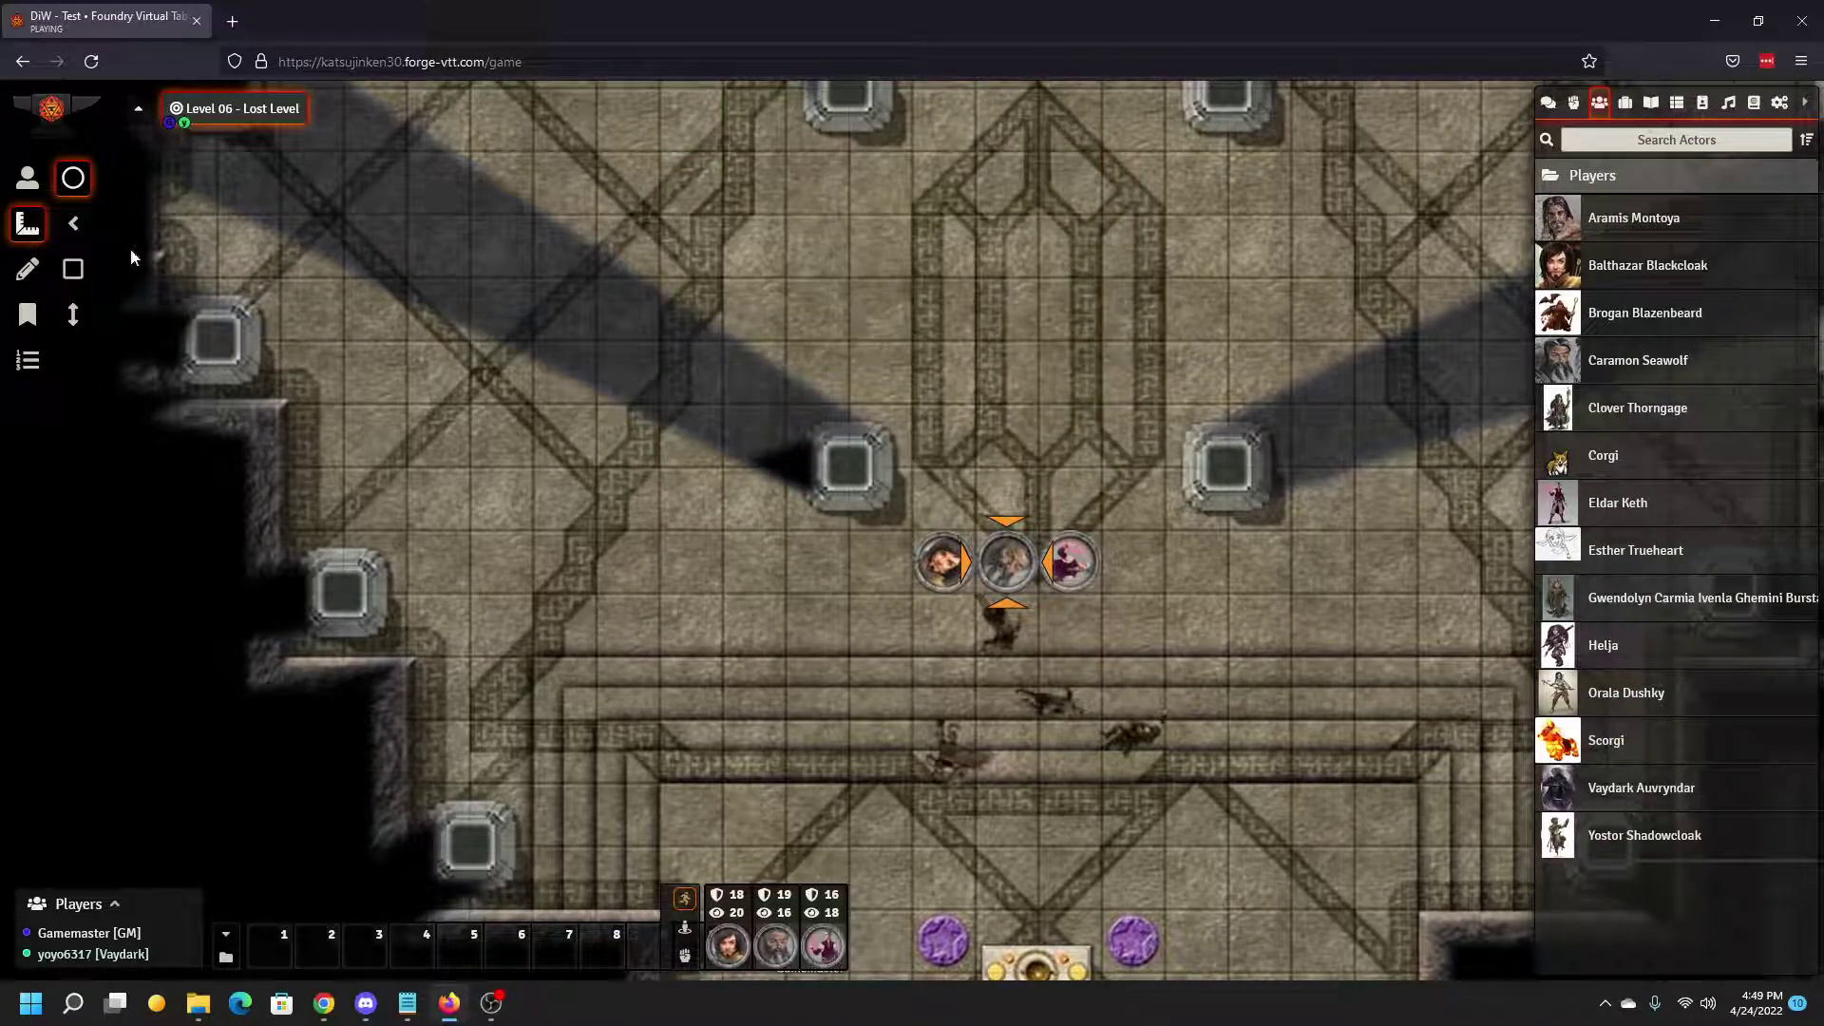
left_click(73, 223)
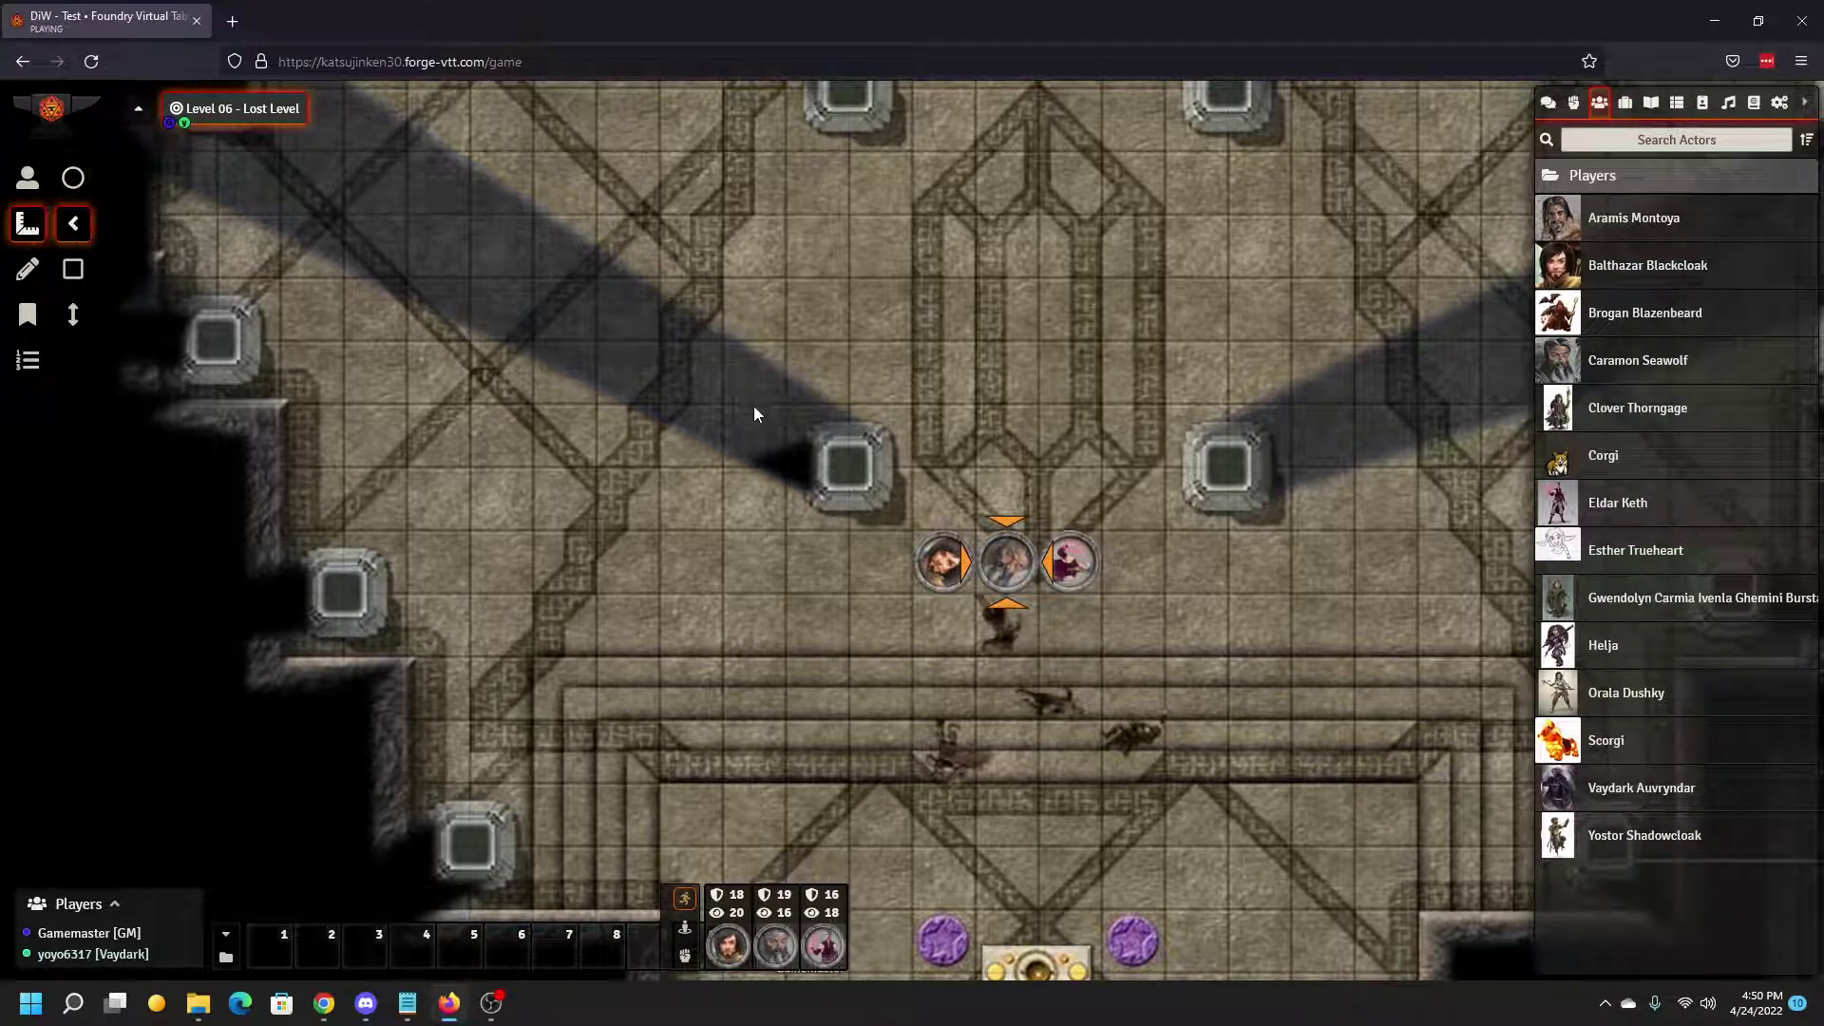
left_click_drag(943, 433, 904, 260)
key("Delete")
Step: Draw and delete a rectangle template and an upward ray template
left_click(73, 272)
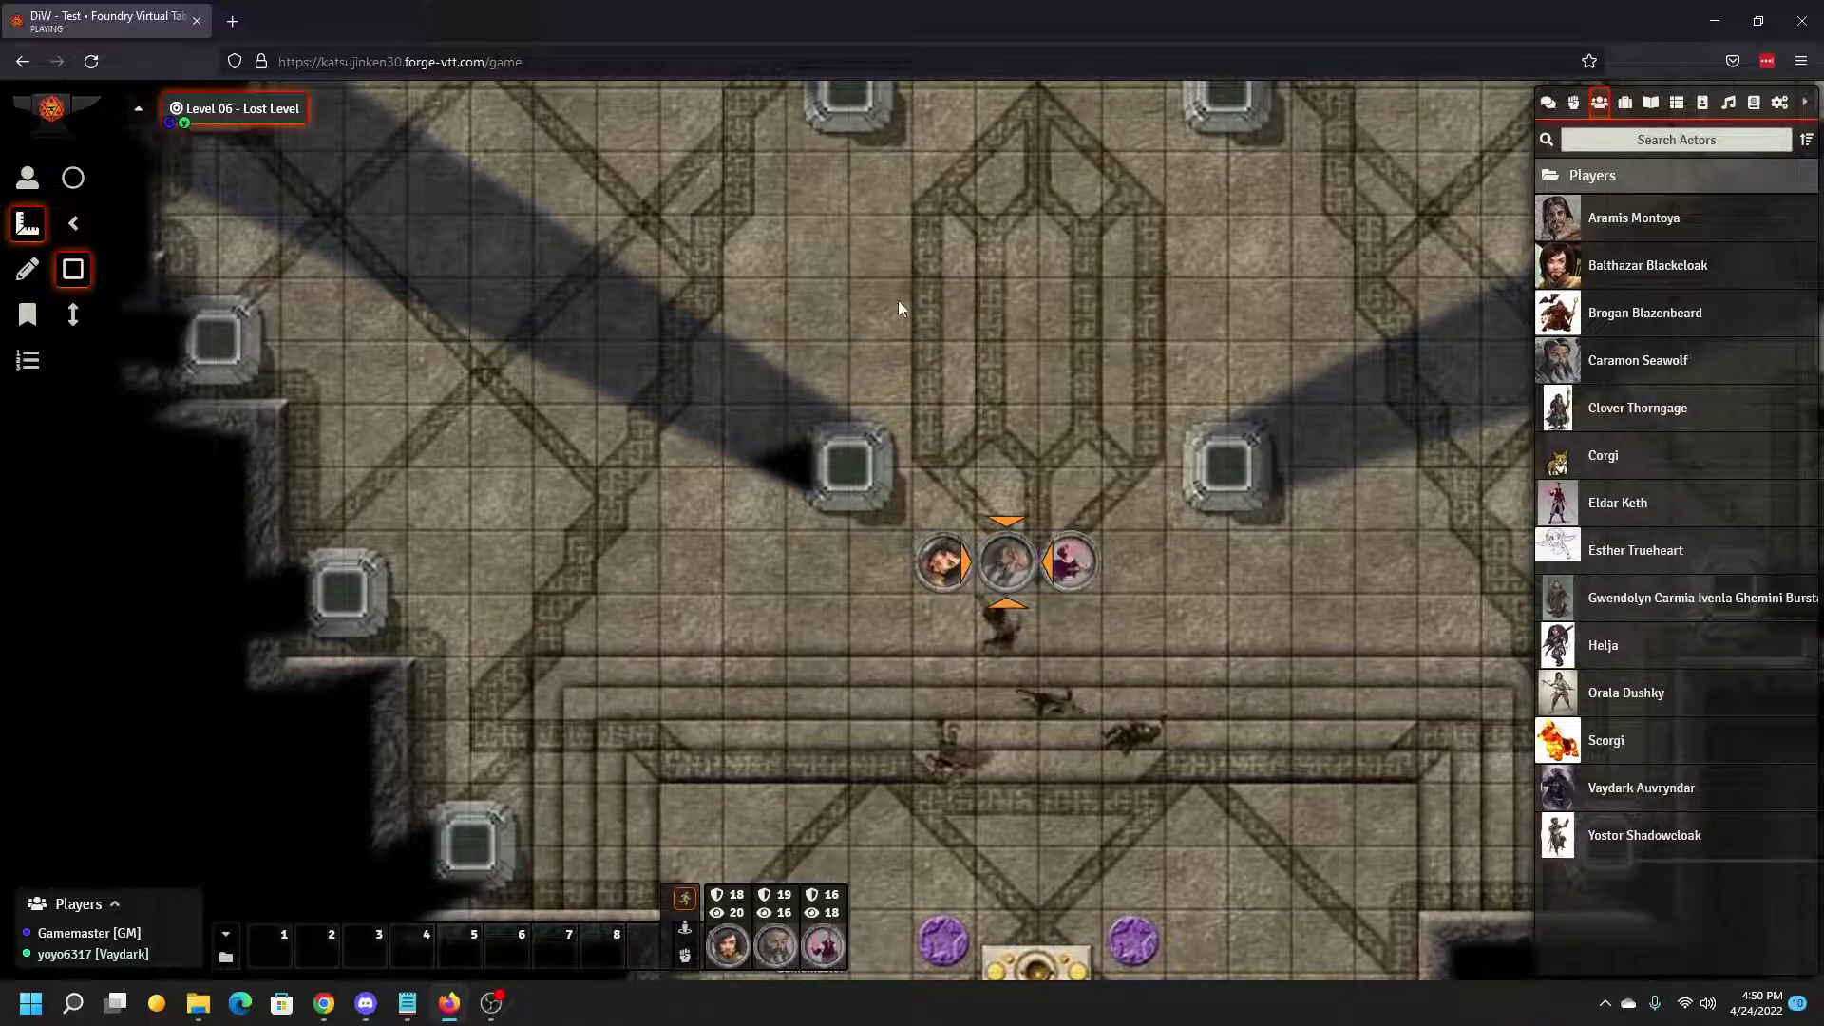
left_click_drag(898, 300, 1063, 431)
key("Delete")
left_click(73, 314)
left_click_drag(1005, 466, 1000, 253)
key("Delete")
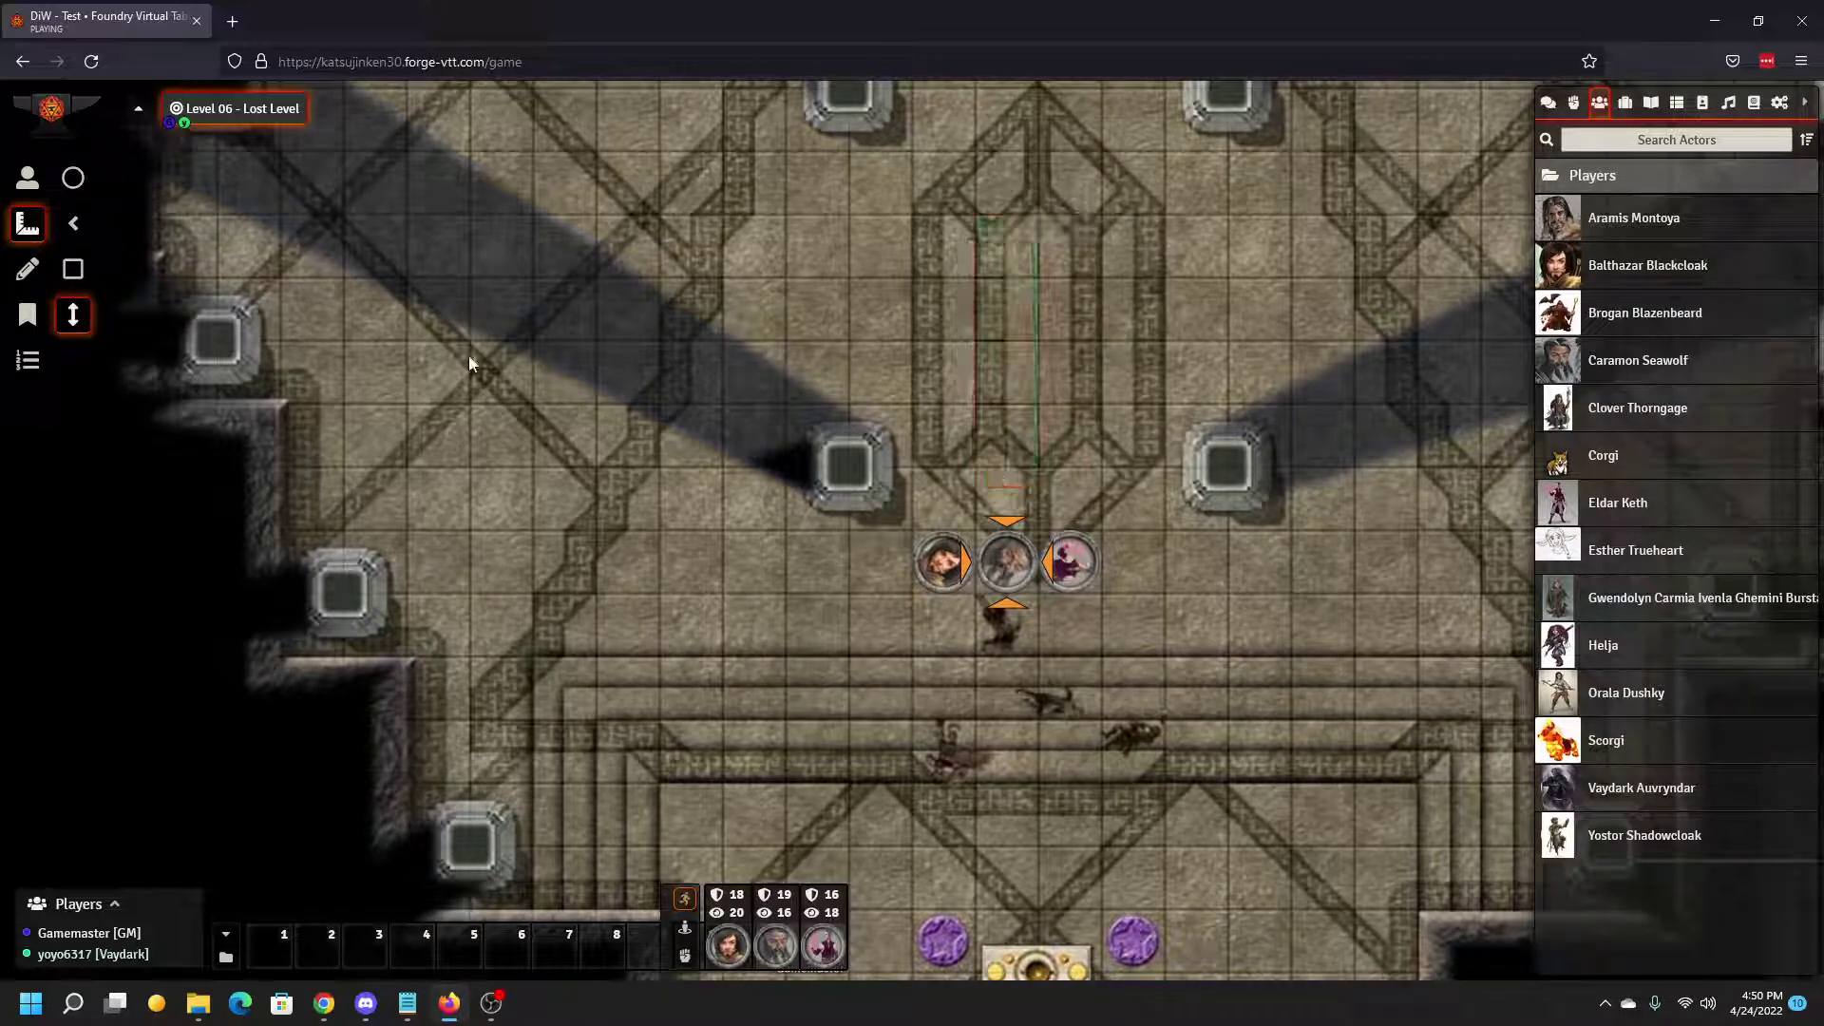
Step: Pick the ellipse drawing tool, then switch to Journal Notes to show the Quests list
left_click(27, 272)
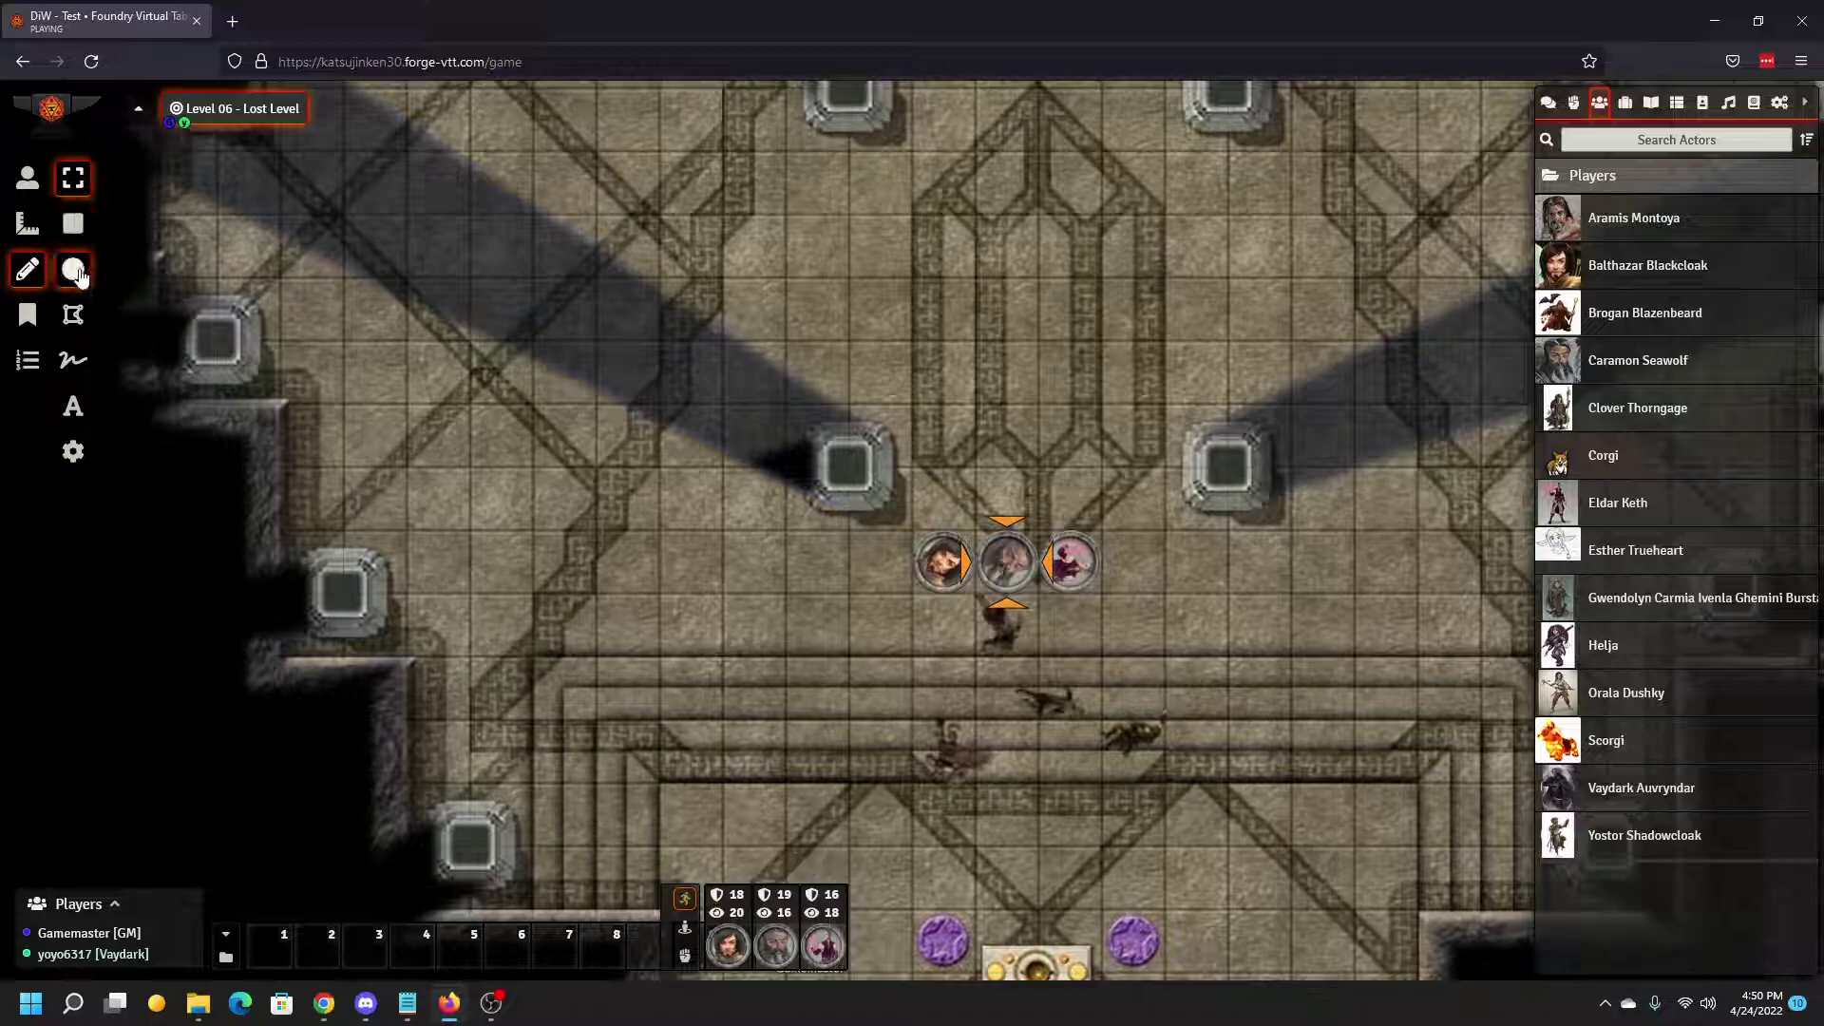
left_click(80, 276)
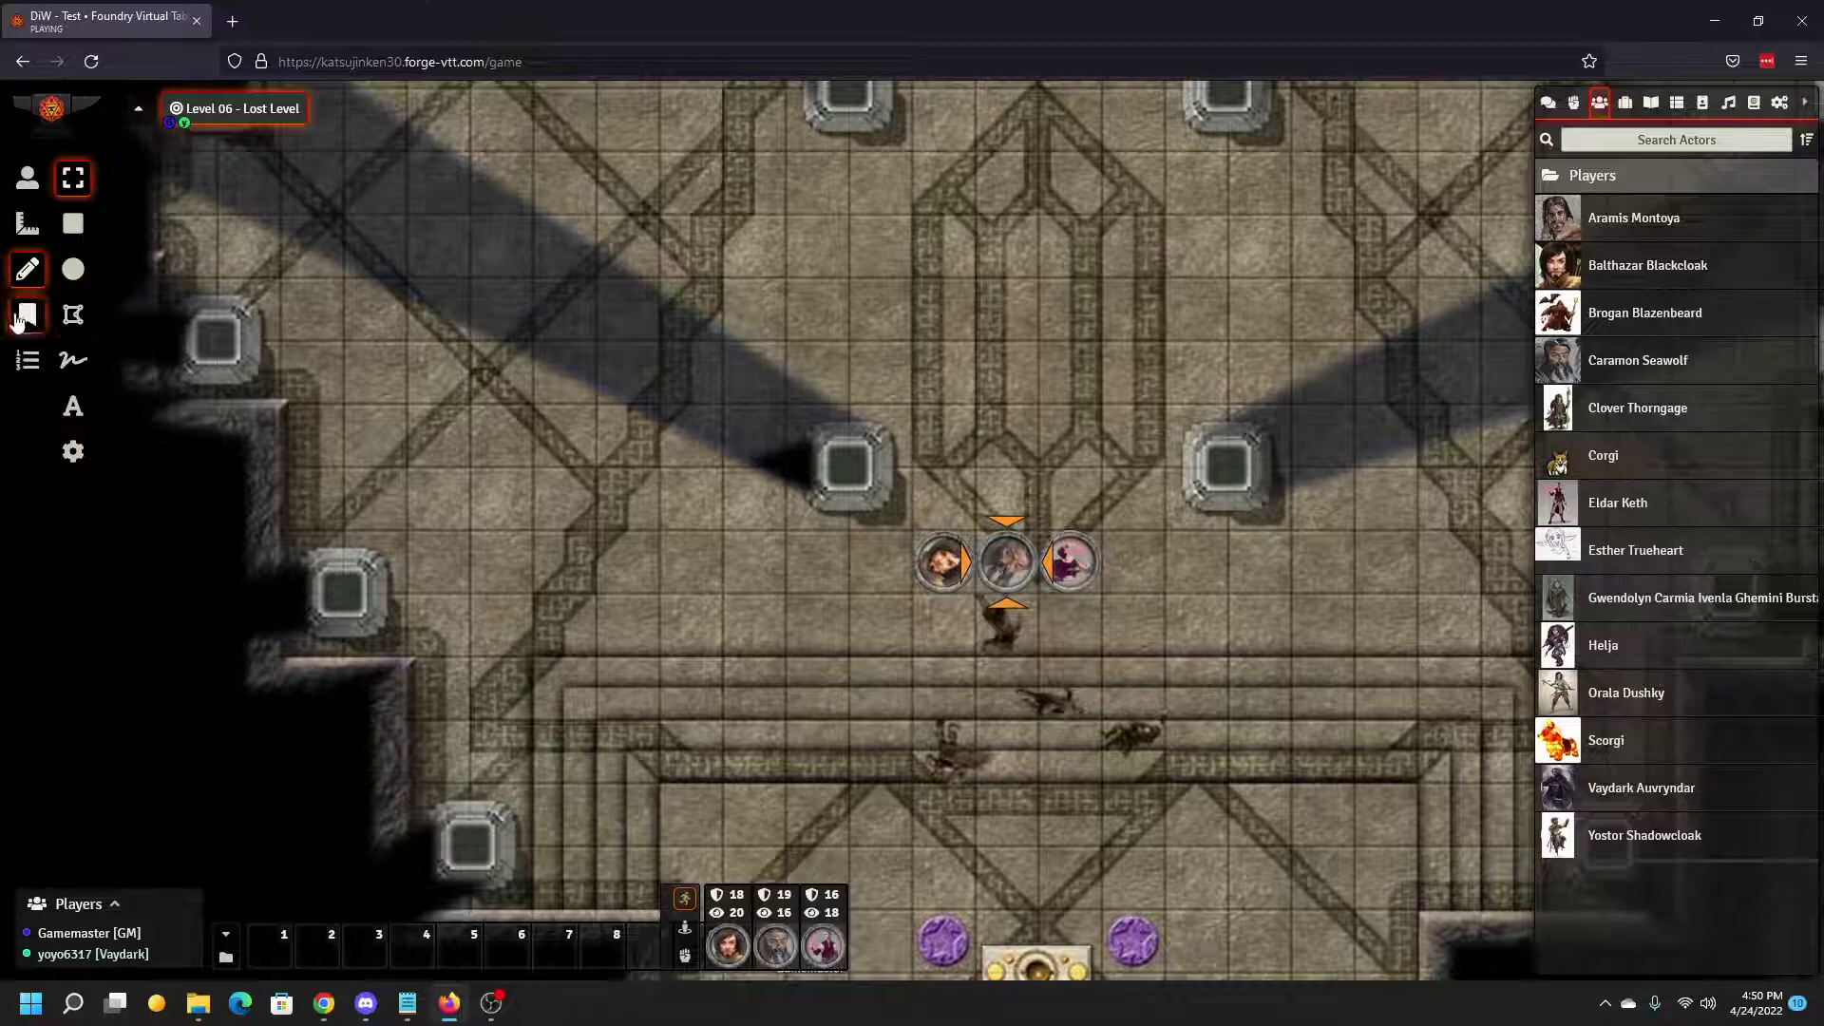
left_click(26, 319)
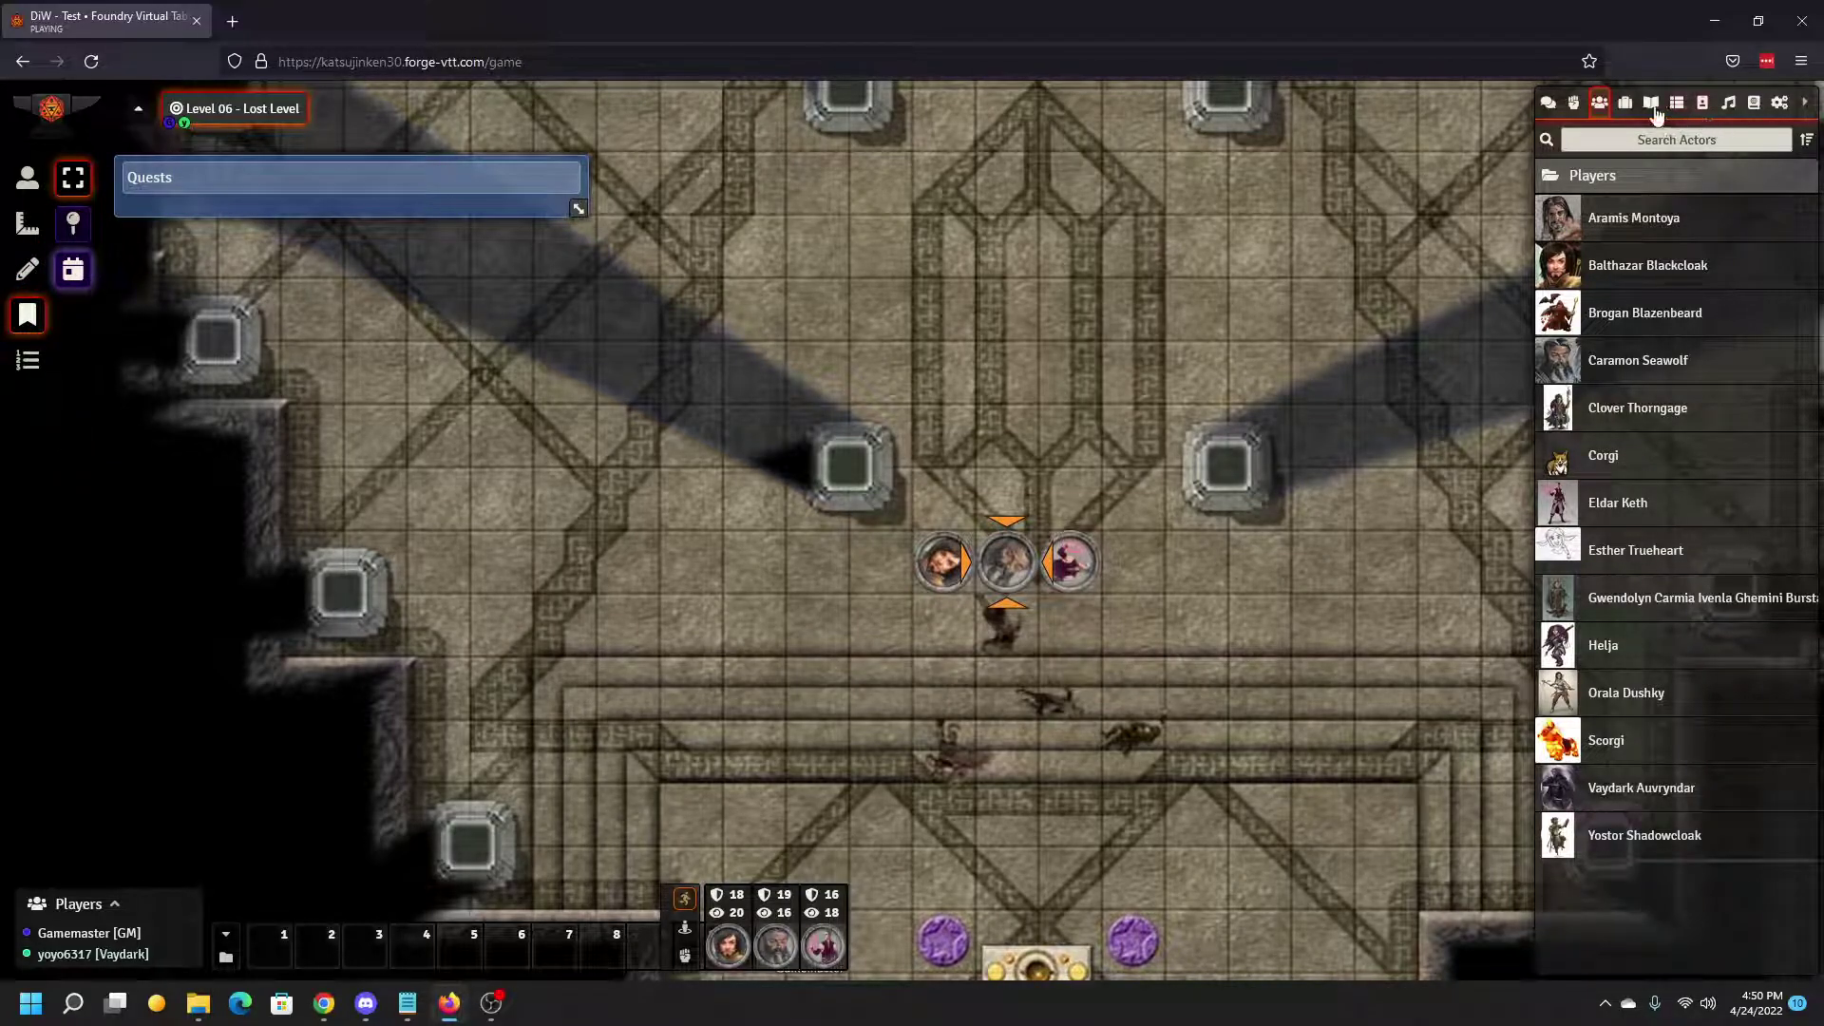
Step: Open the Troll Skull Inn entry from its folder in the journal directory
left_click(1655, 110)
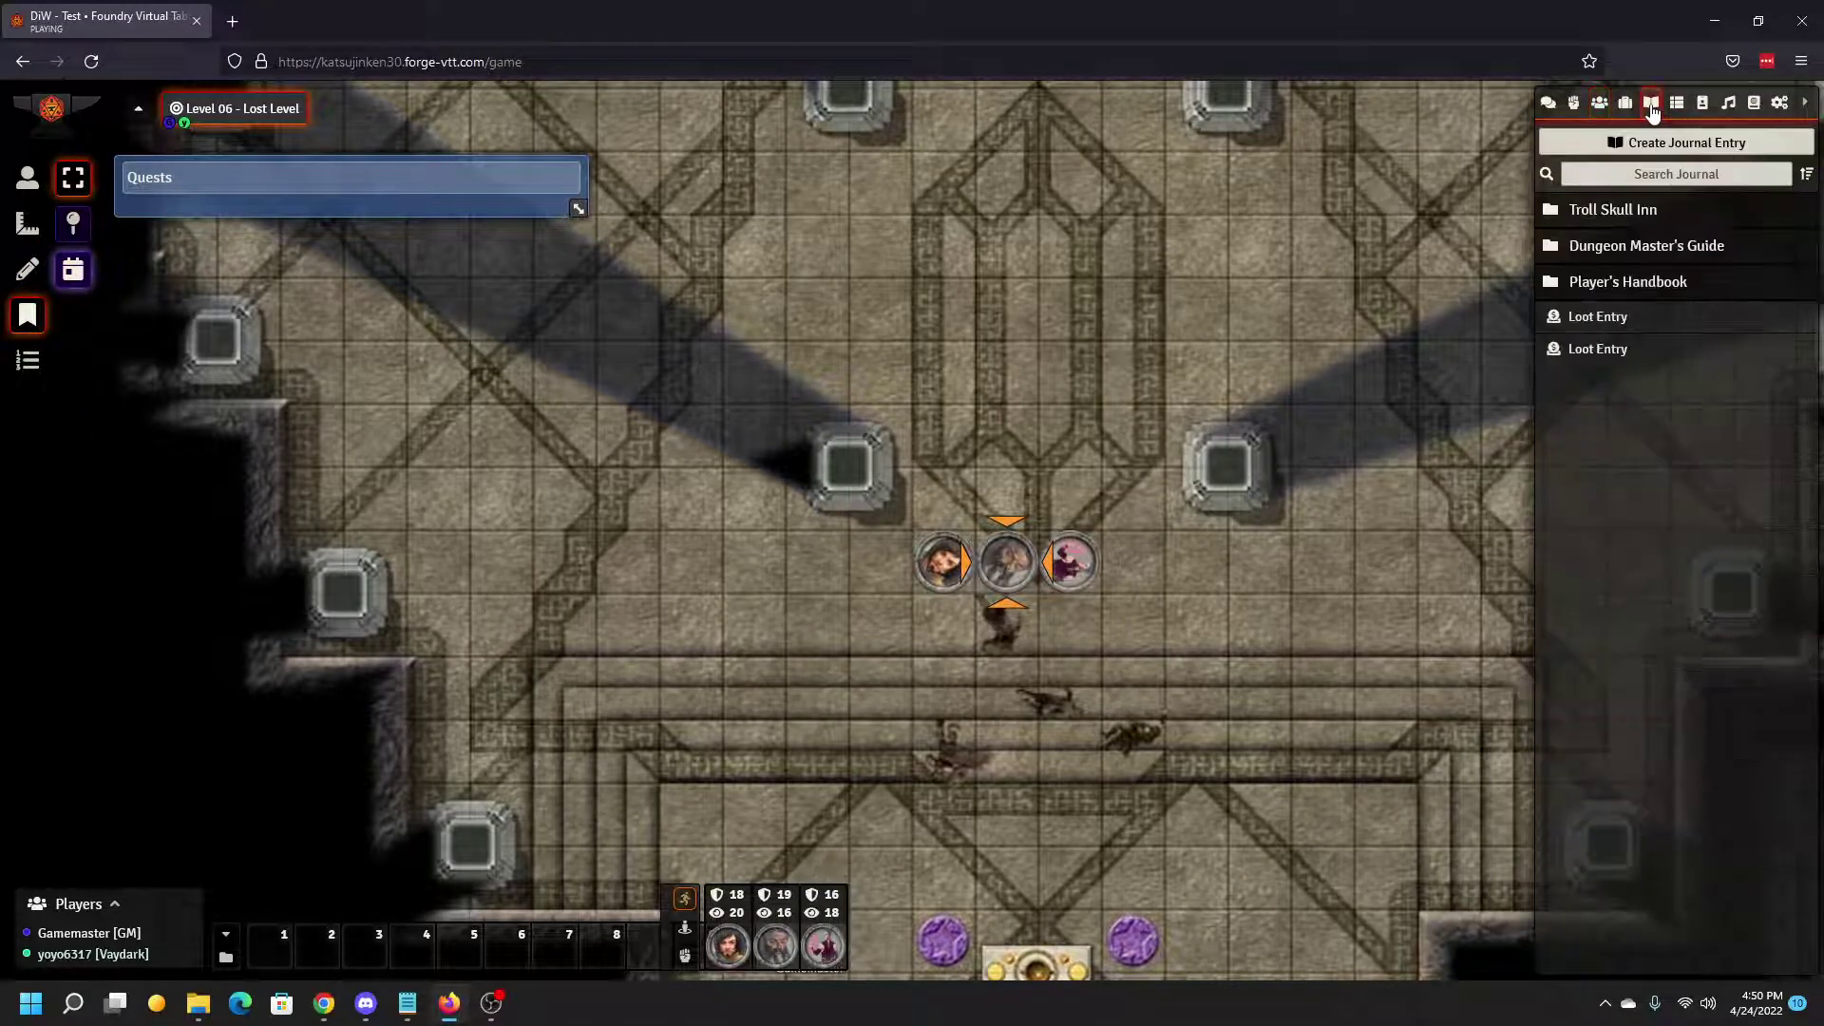
left_click(1552, 212)
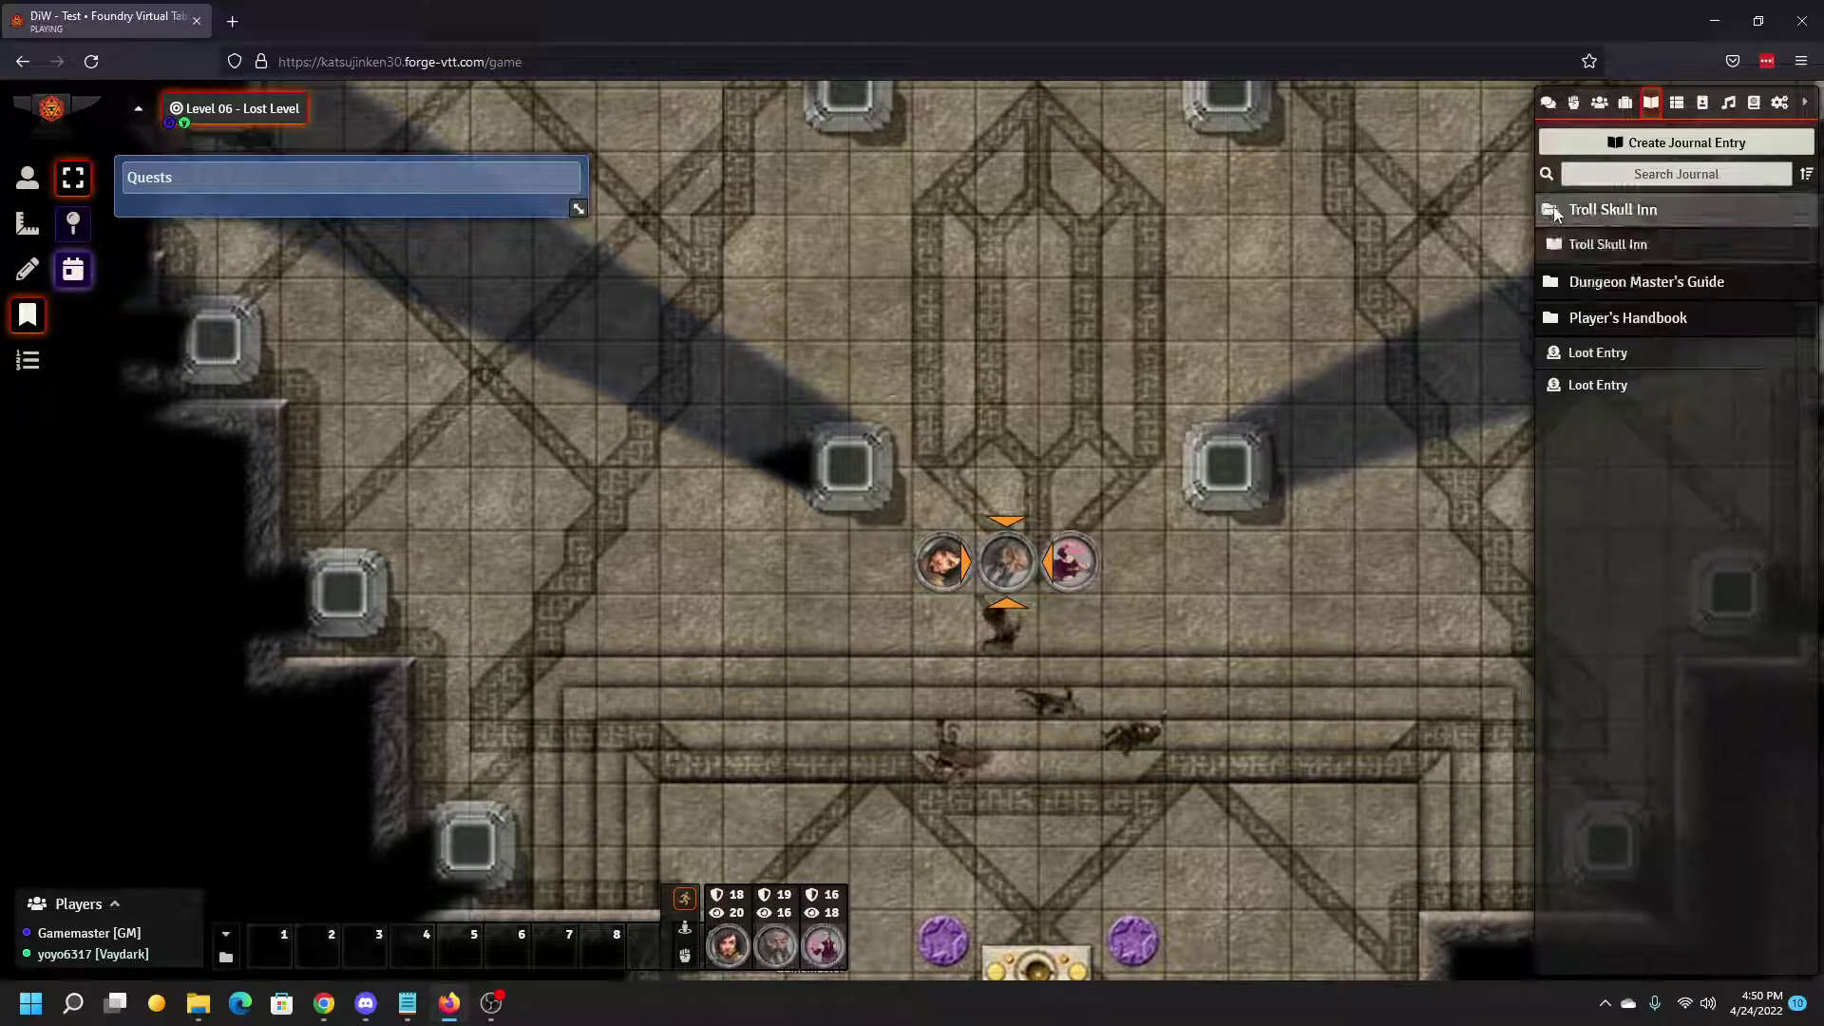
left_click(1621, 252)
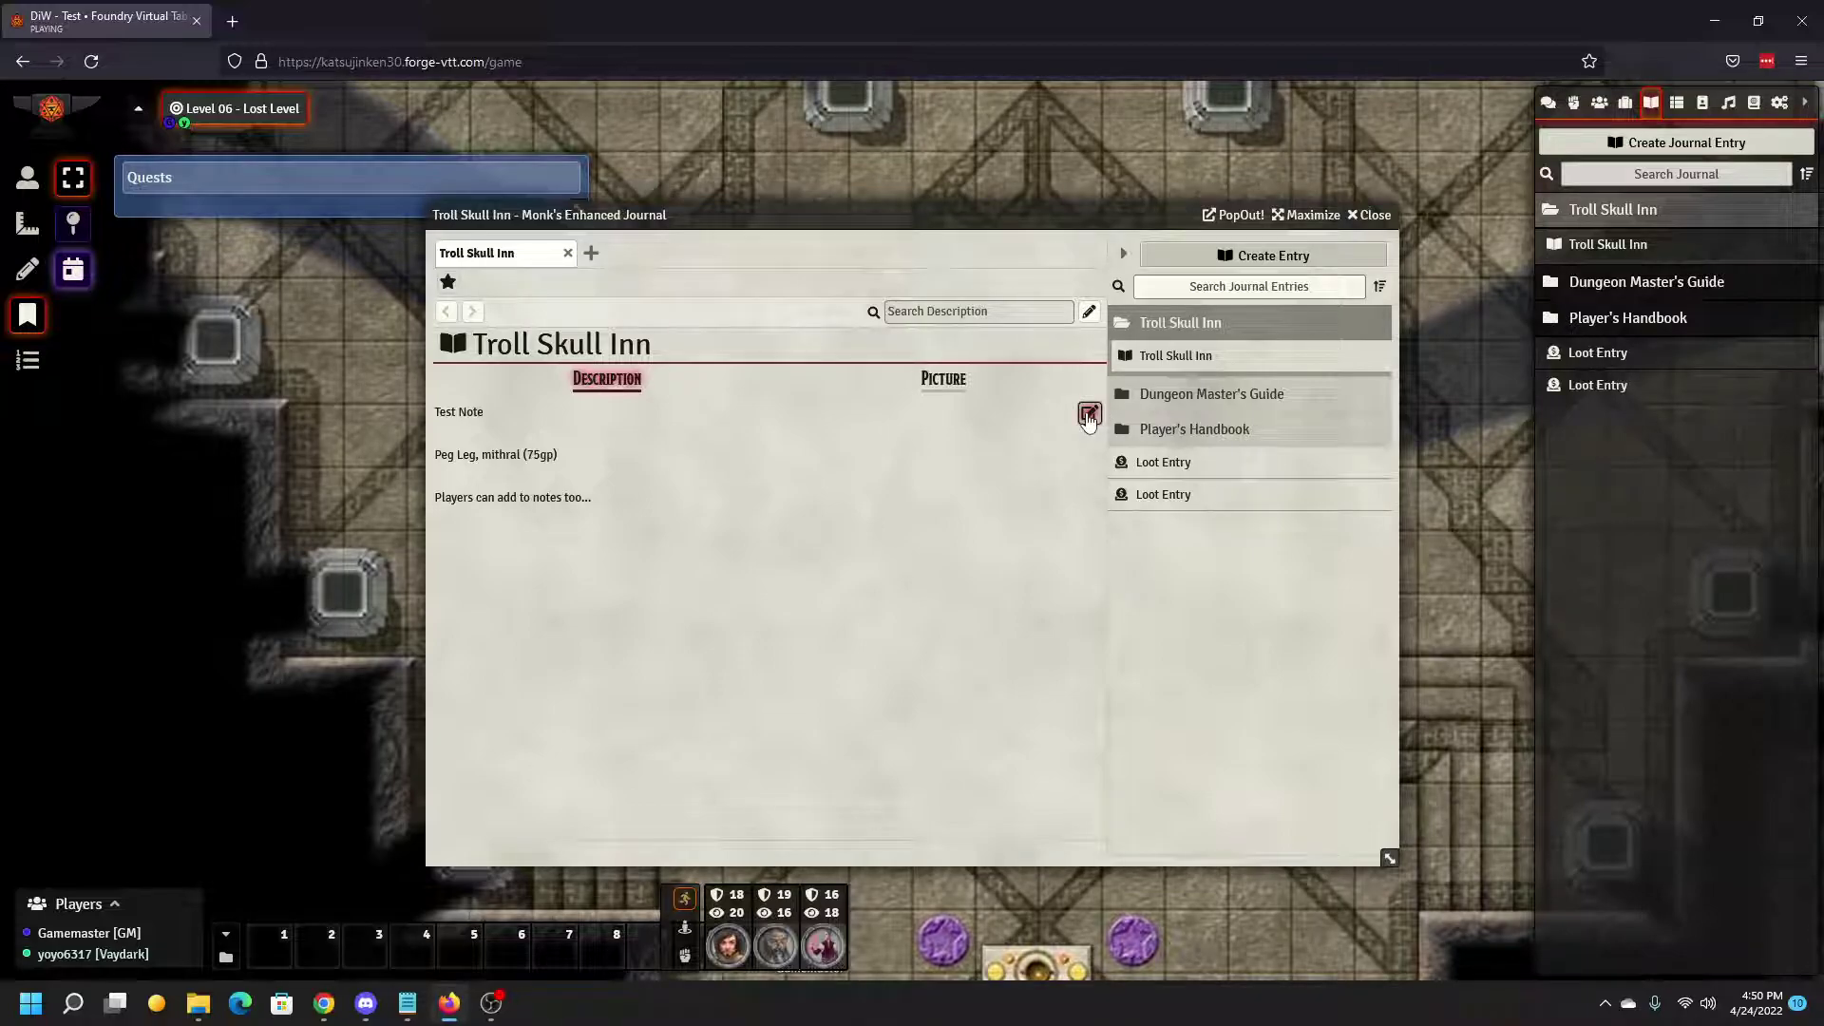
Step: Put the Troll Skull Inn description into edit mode and add 'Edit' on a new line
left_click(1089, 416)
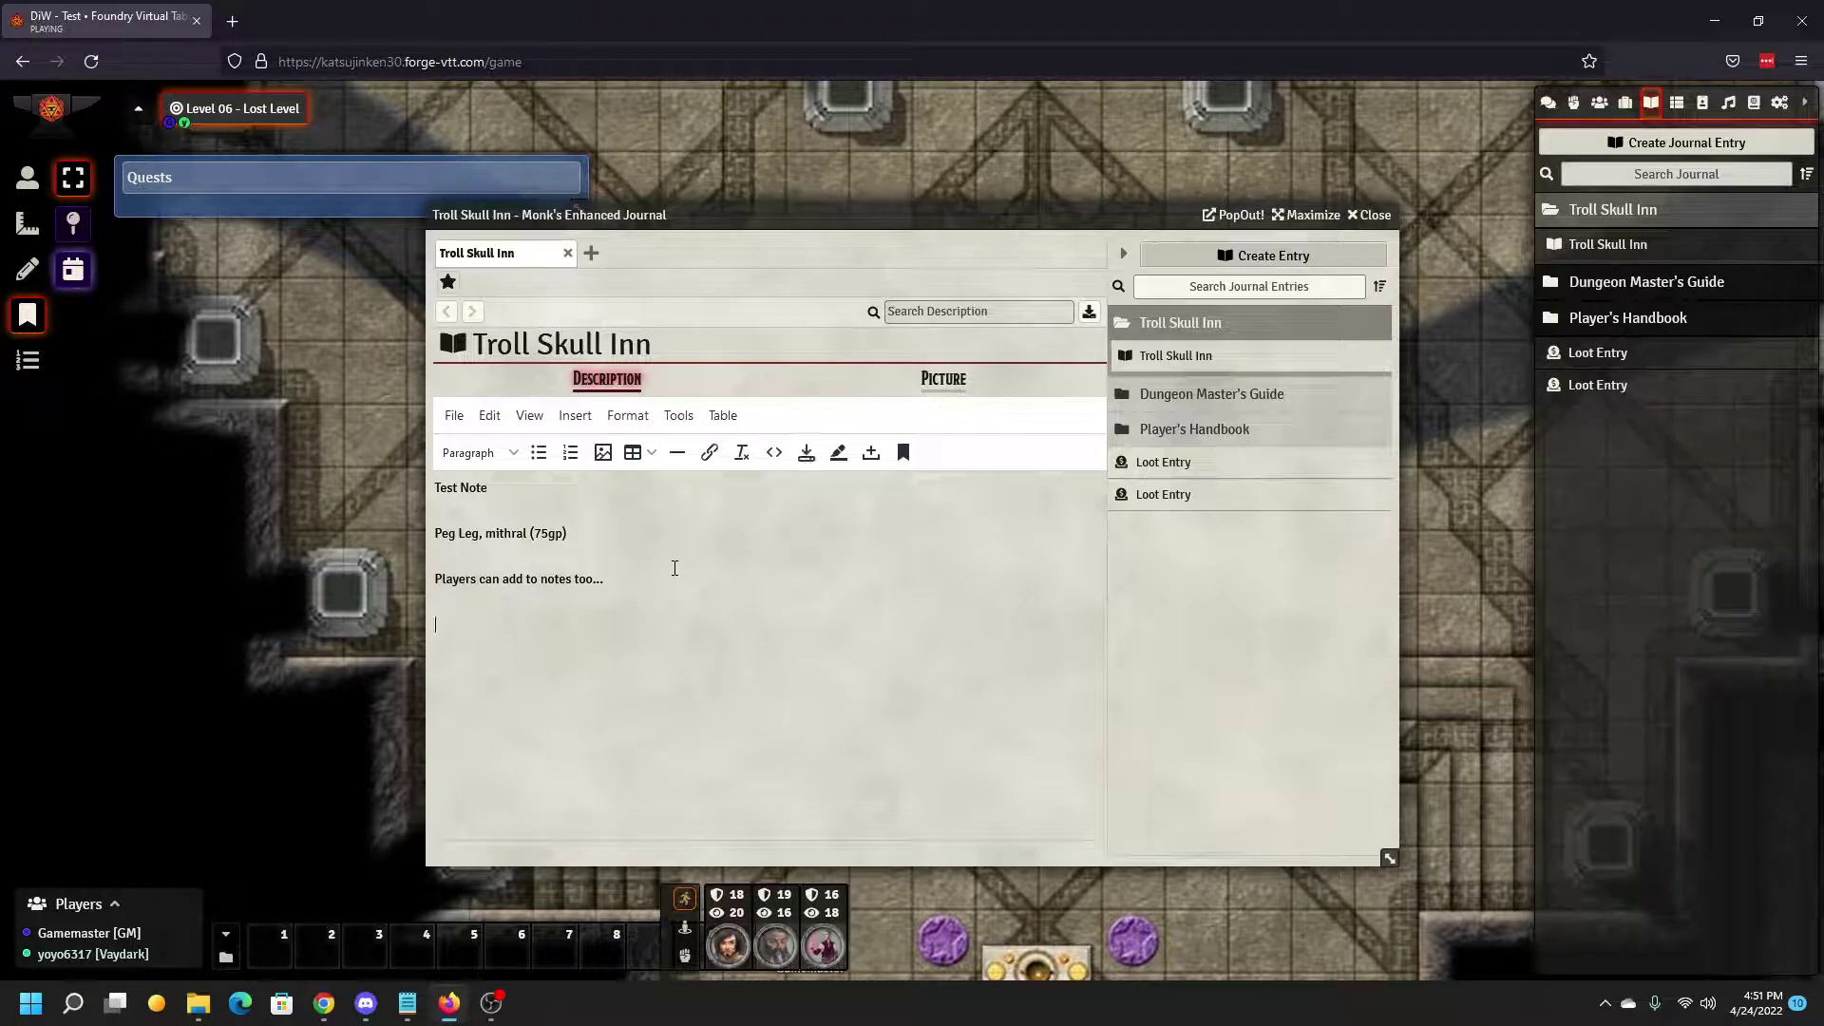
type("Edit")
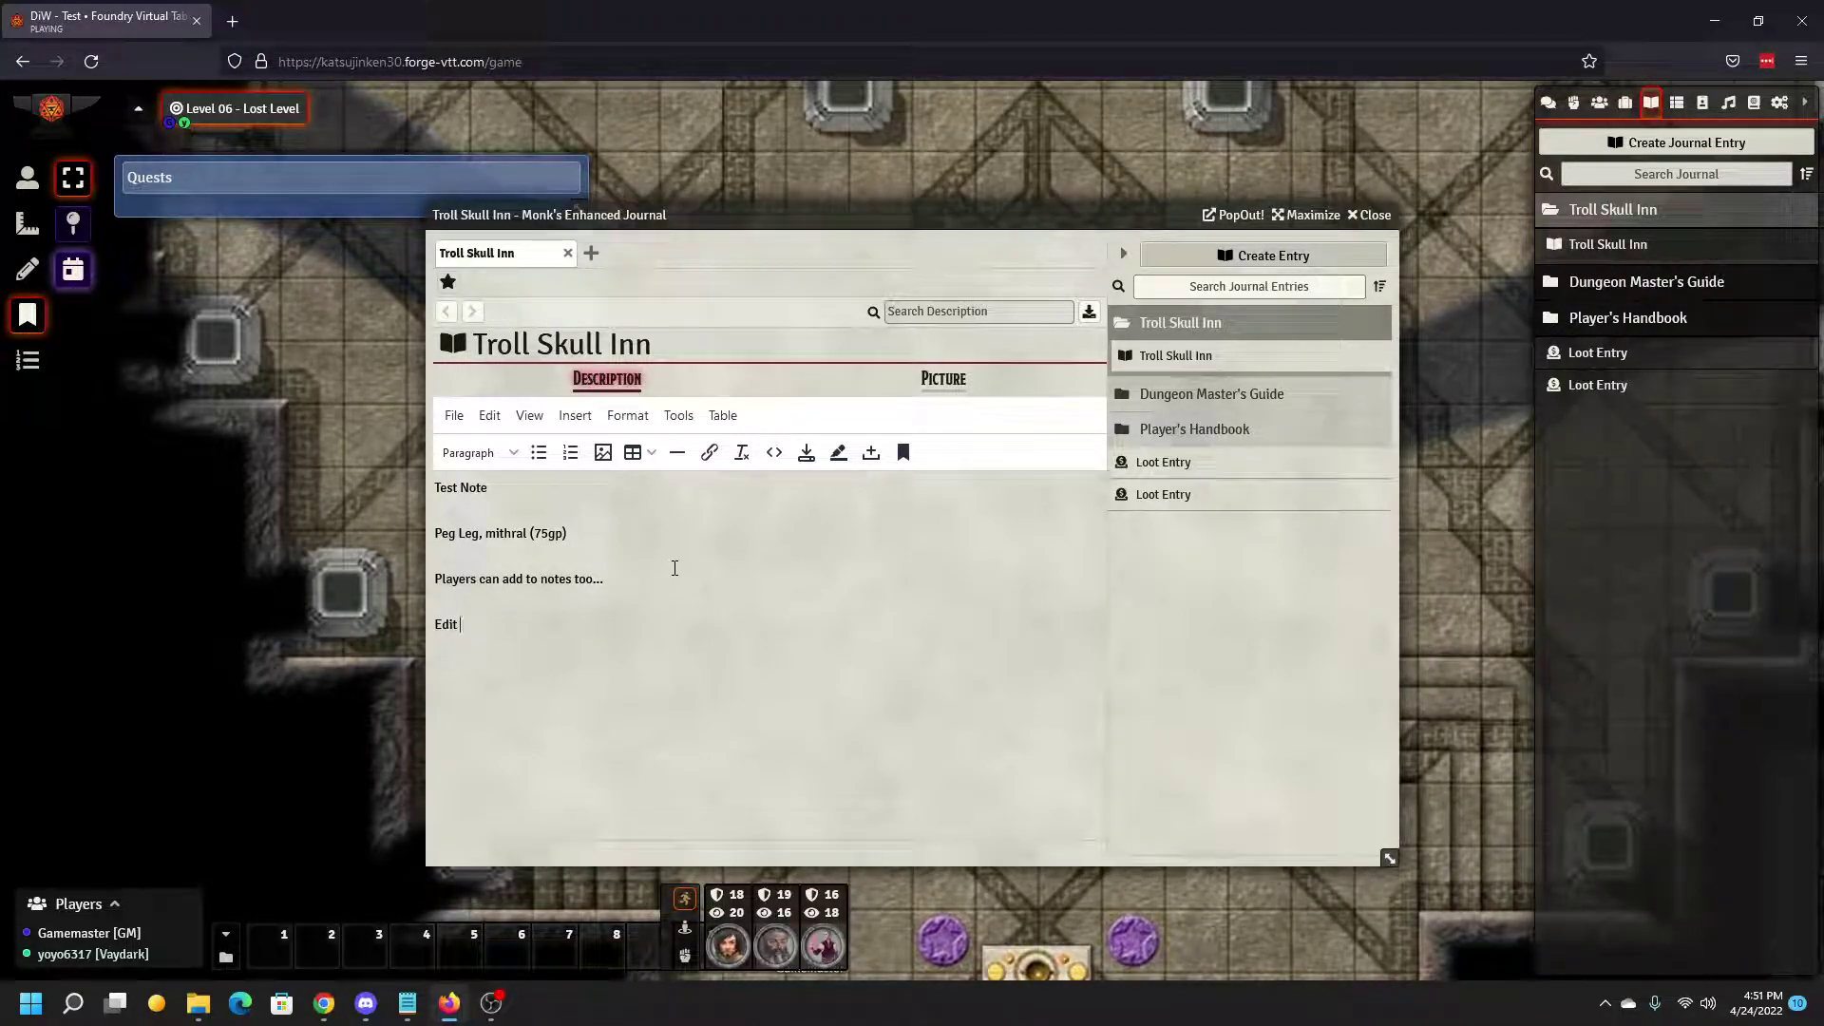